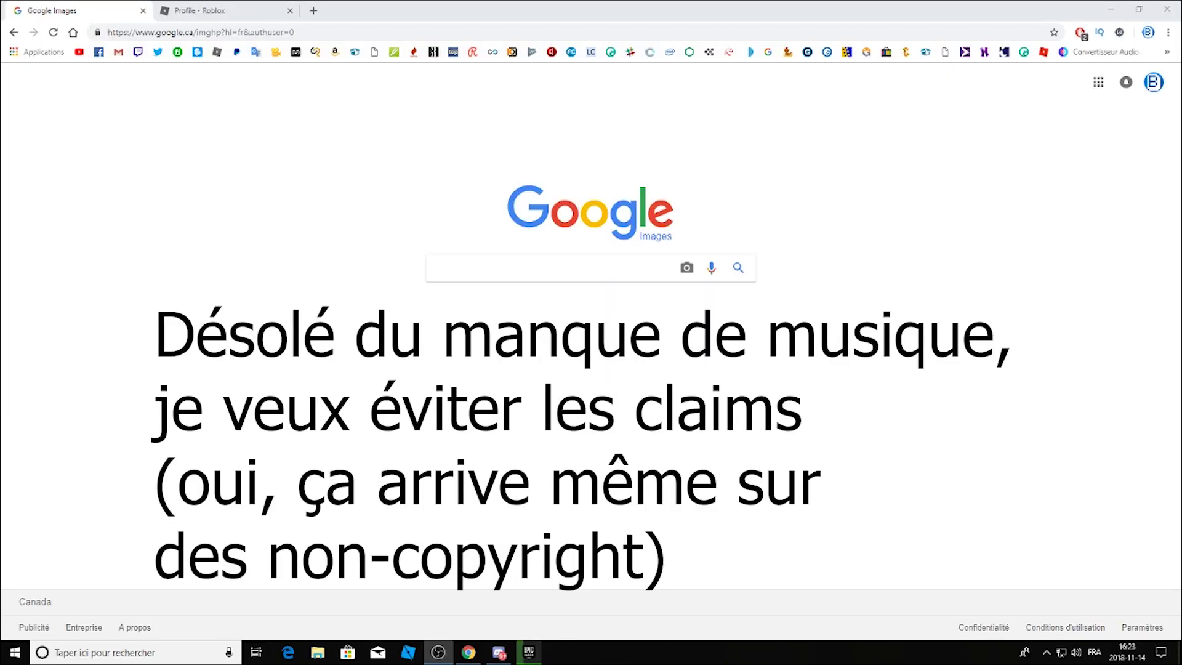
Step: Search Google Images for 'pistol png'
{"action": "left_click", "coordinate": [436, 267]}
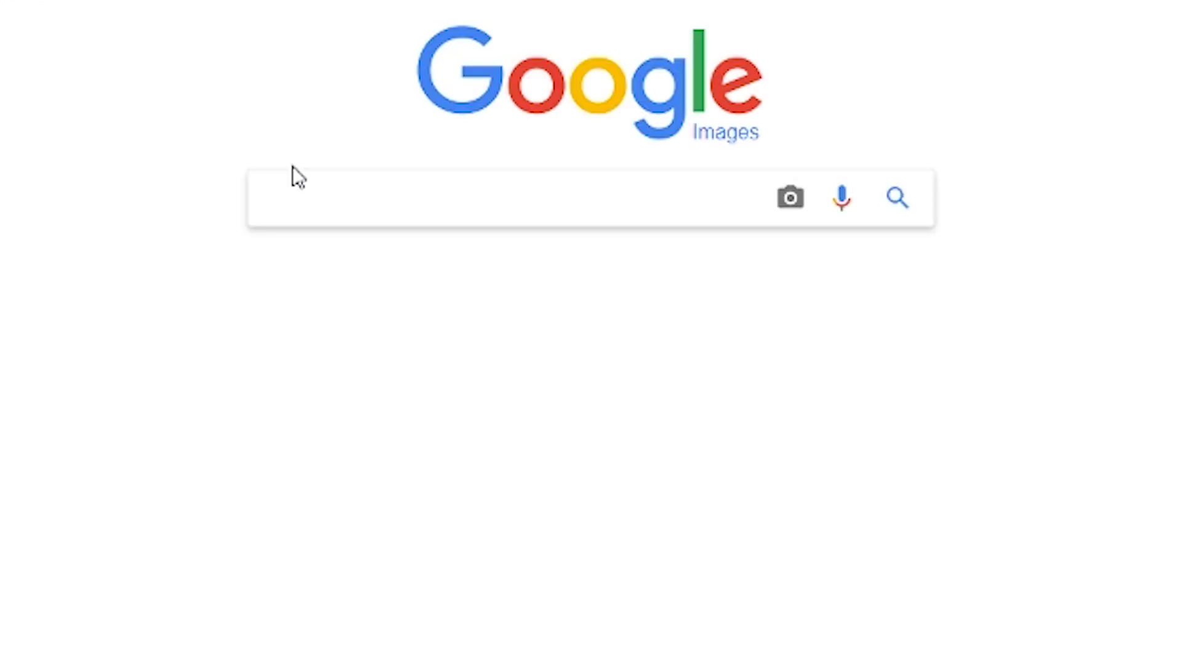
{"action": "type", "text": "pistol png"}
{"action": "key", "text": "Return"}
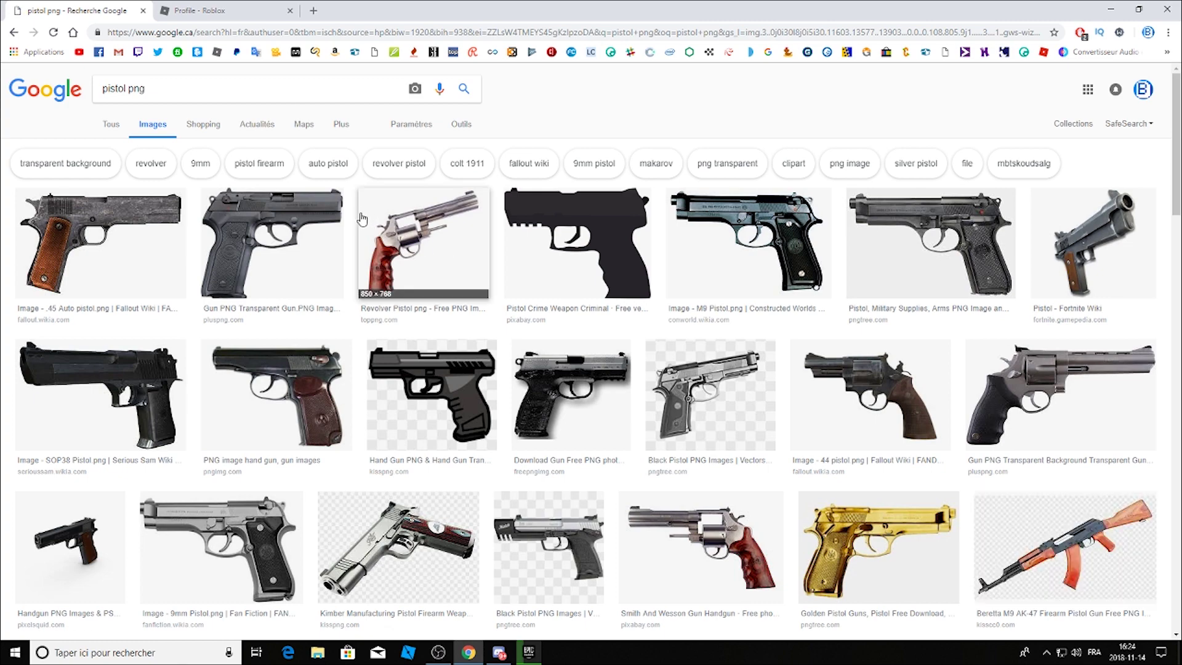
{"action": "scroll", "coordinate": [387, 247], "scroll_direction": "down", "scroll_amount": 3}
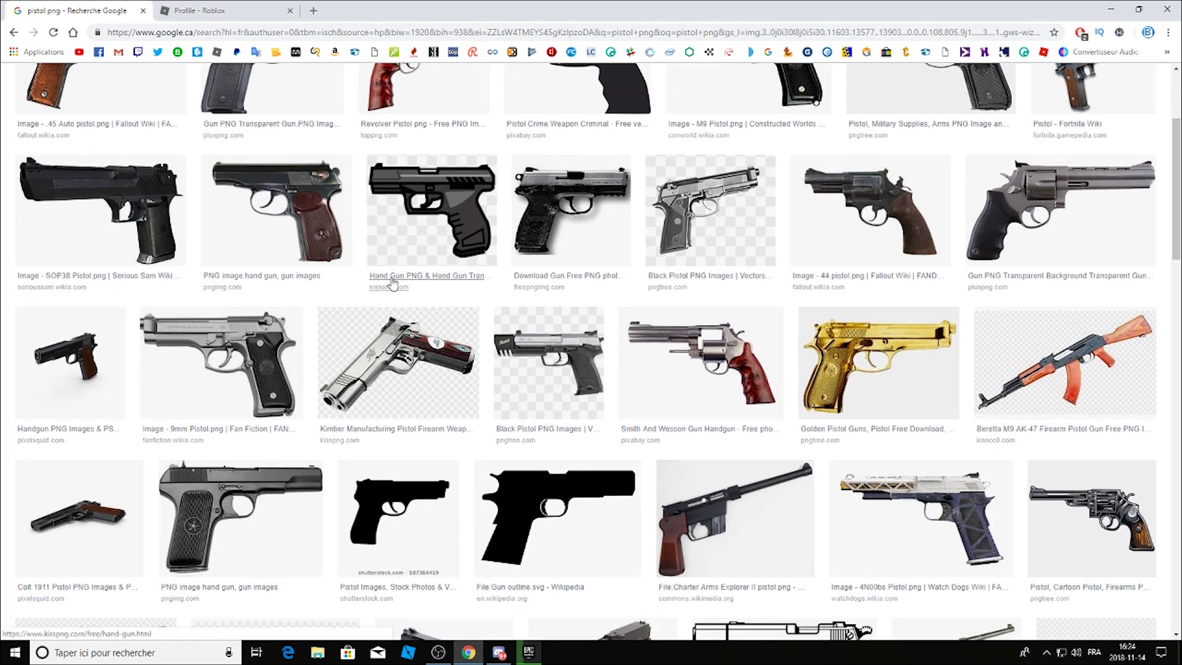
{"action": "scroll", "coordinate": [506, 318], "scroll_direction": "up", "scroll_amount": 1}
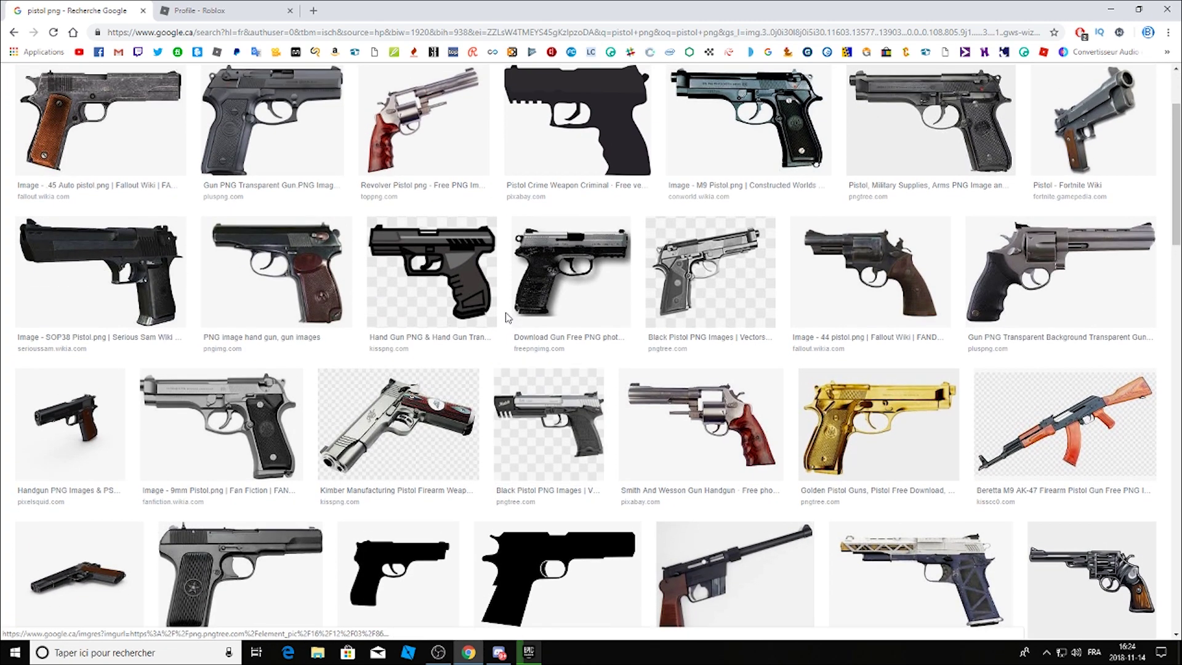
Step: Download the black pistol silhouette PNG to disk
{"action": "middle_click", "coordinate": [471, 282]}
{"action": "scroll", "coordinate": [529, 278], "scroll_direction": "up", "scroll_amount": 2}
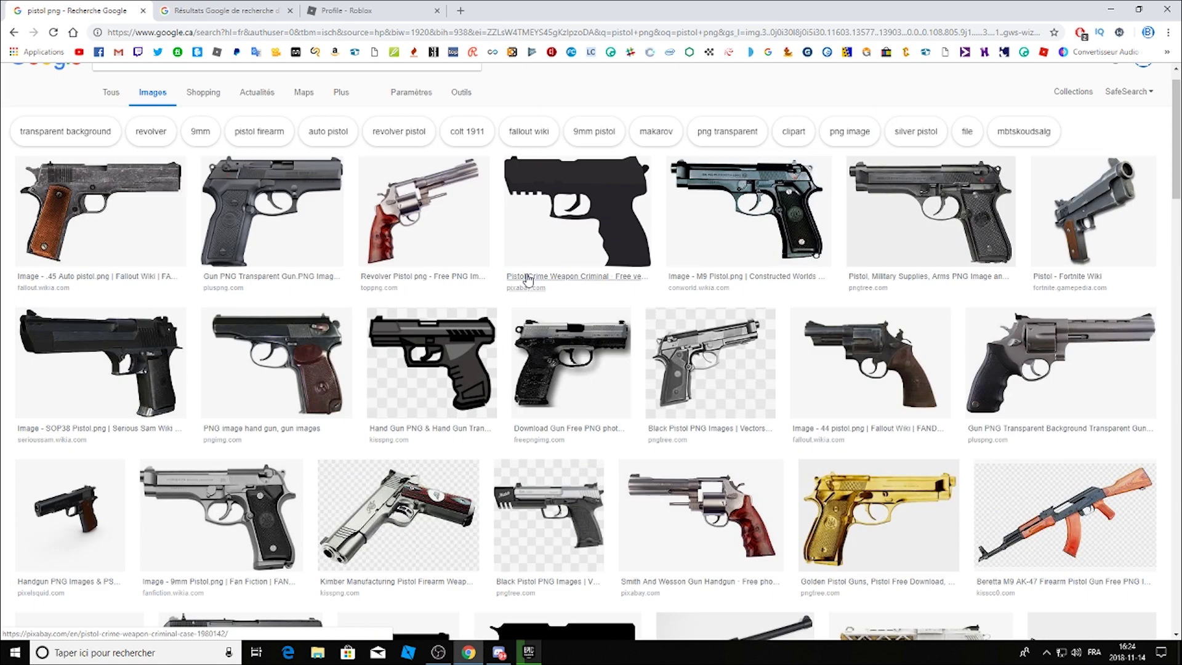
{"action": "left_click", "coordinate": [570, 201]}
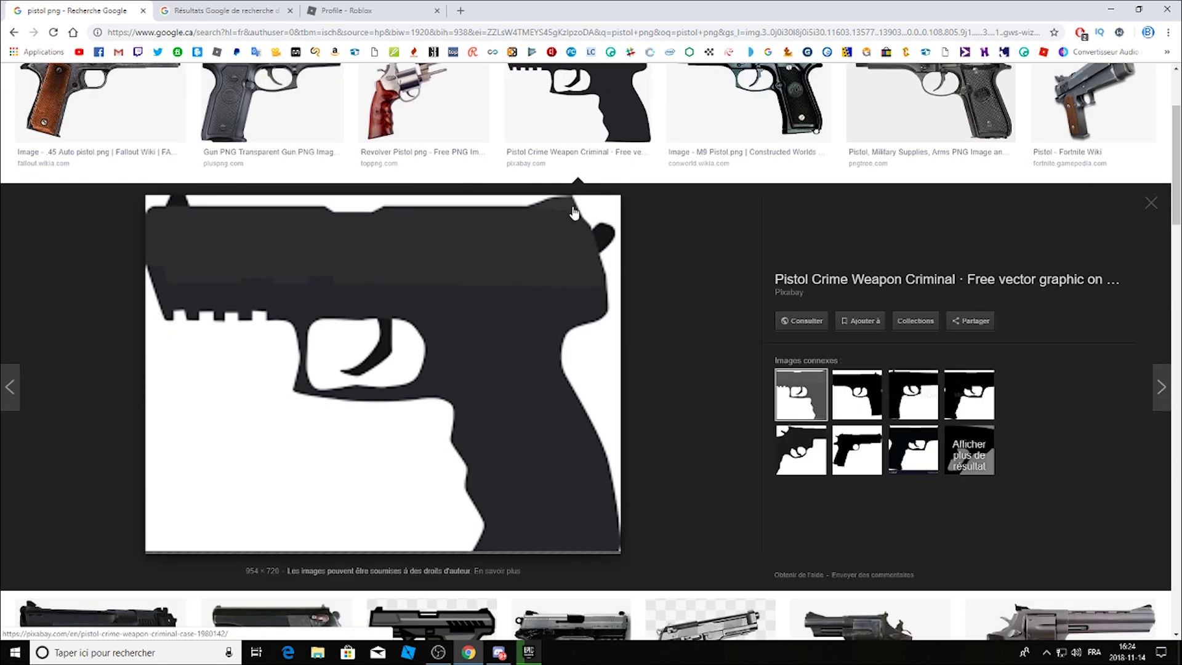
{"action": "right_click", "coordinate": [491, 281]}
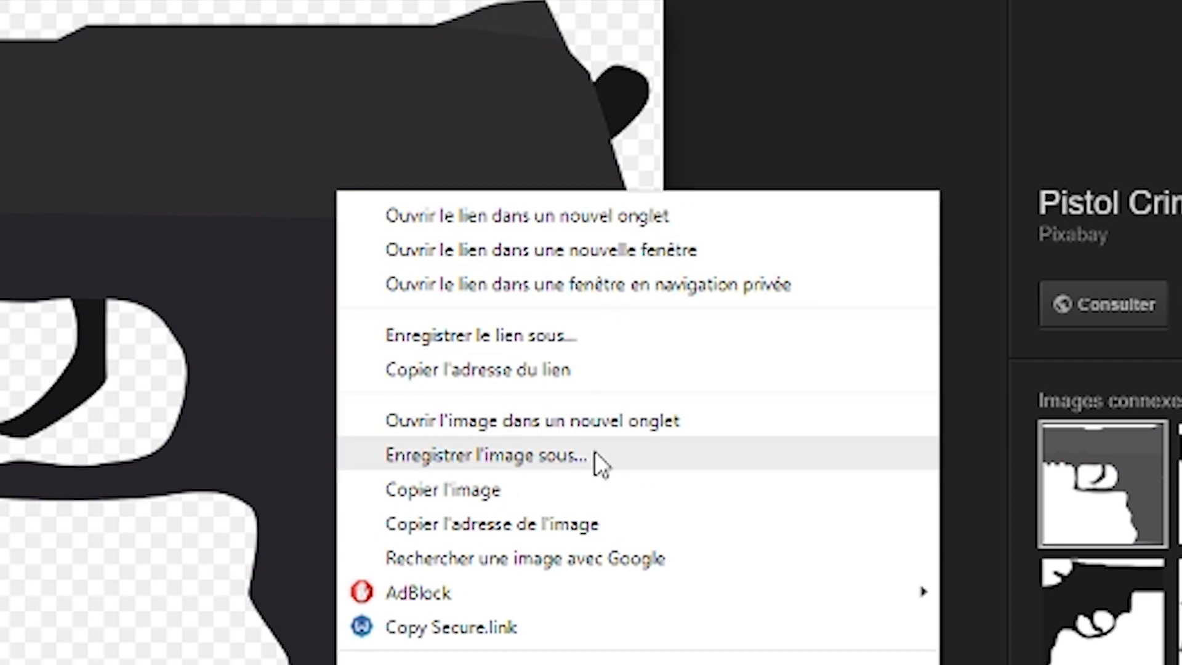
{"action": "left_click", "coordinate": [637, 462]}
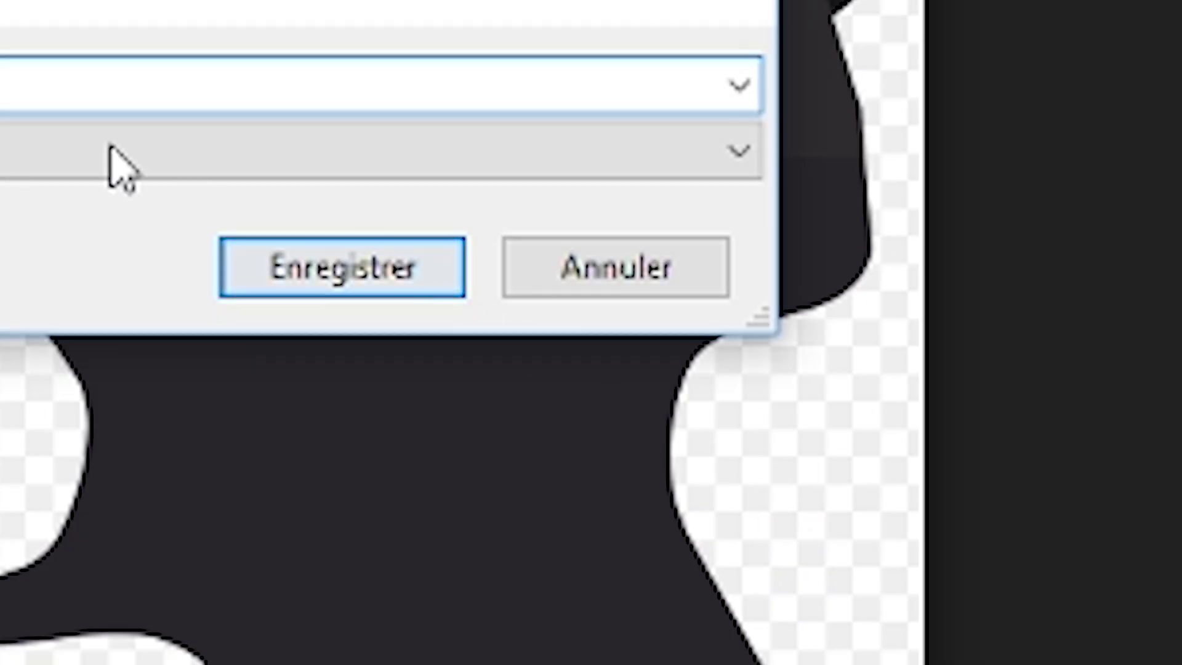
{"action": "left_click", "coordinate": [290, 274]}
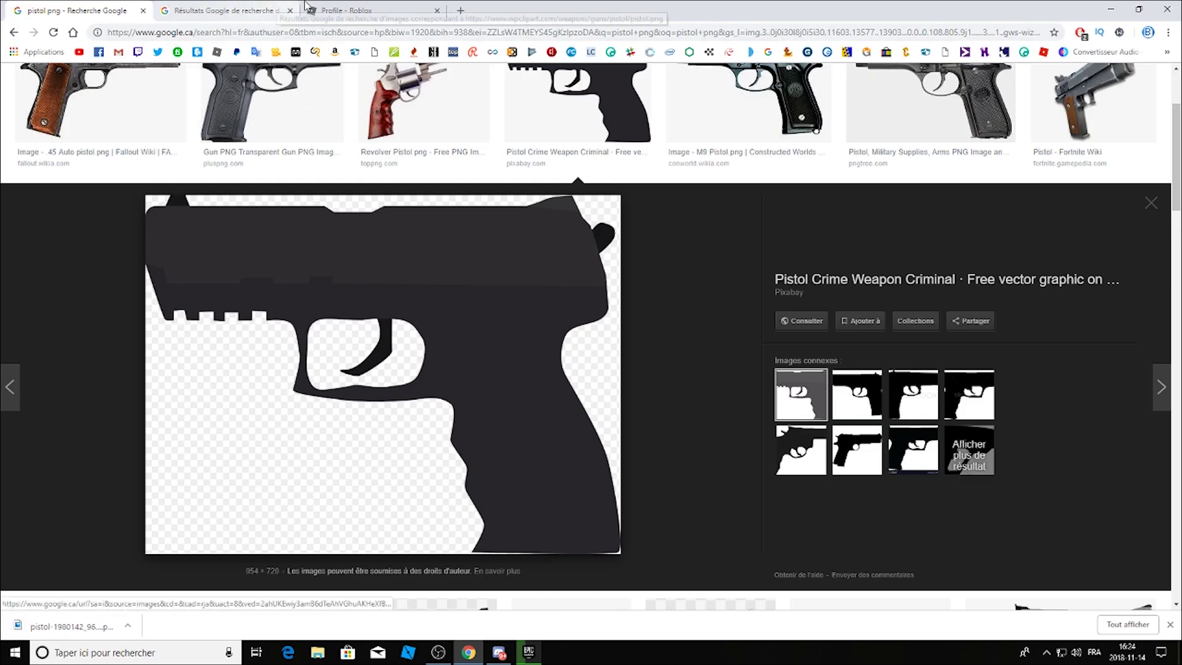
Step: Close the extra image results tab
{"action": "left_click", "coordinate": [345, 11]}
{"action": "left_click", "coordinate": [262, 9]}
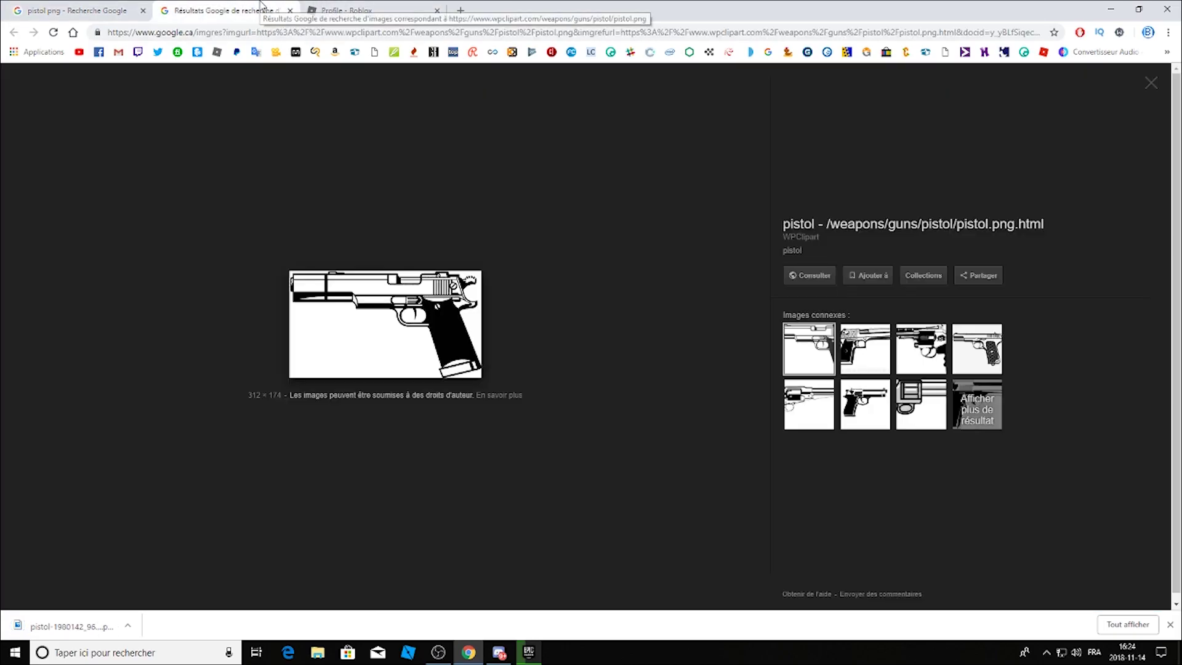
{"action": "left_click", "coordinate": [289, 12]}
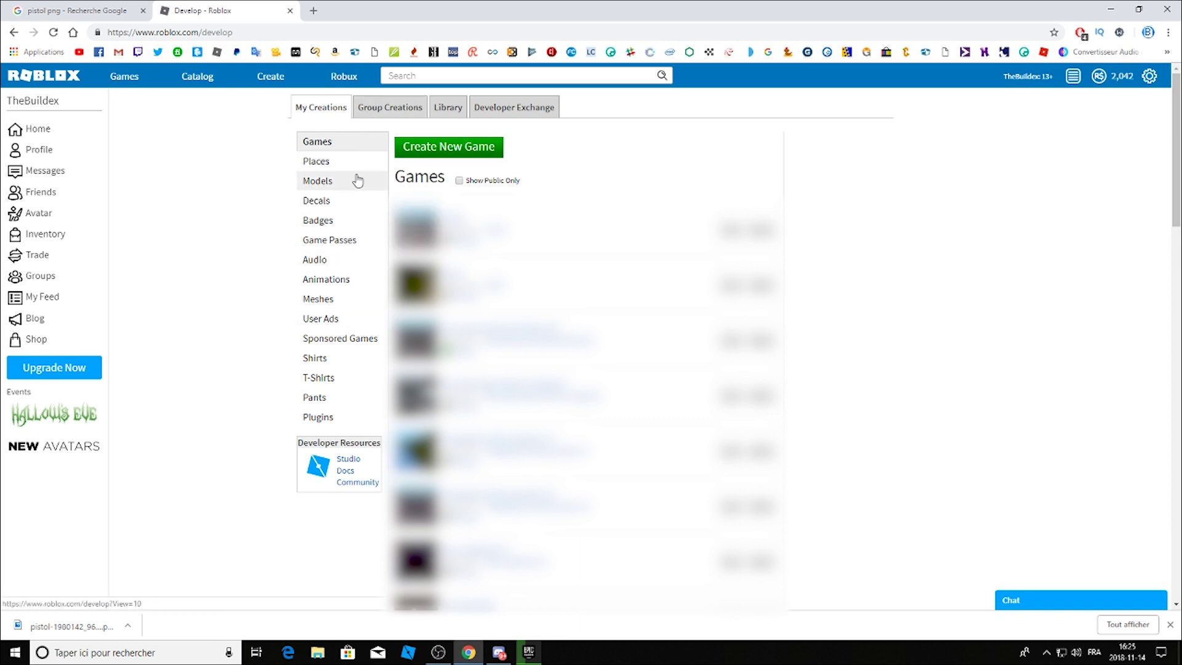
Step: Start a new decal and choose the downloaded pistol PNG as its file
{"action": "left_click", "coordinate": [349, 205]}
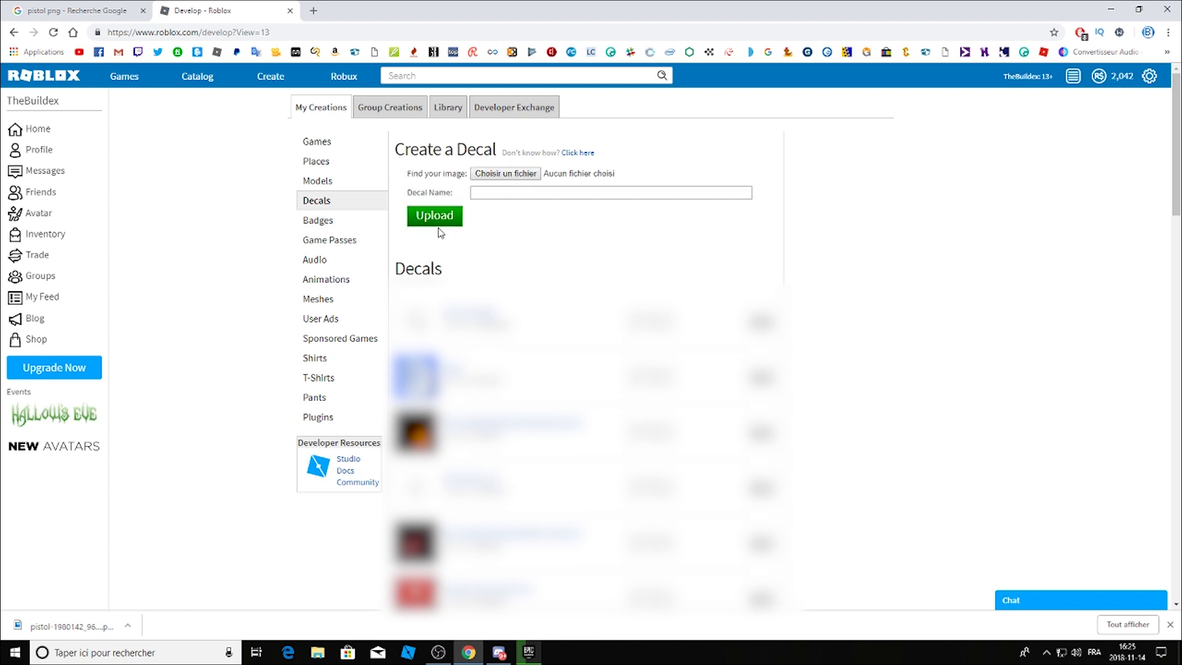
{"action": "left_click", "coordinate": [490, 175]}
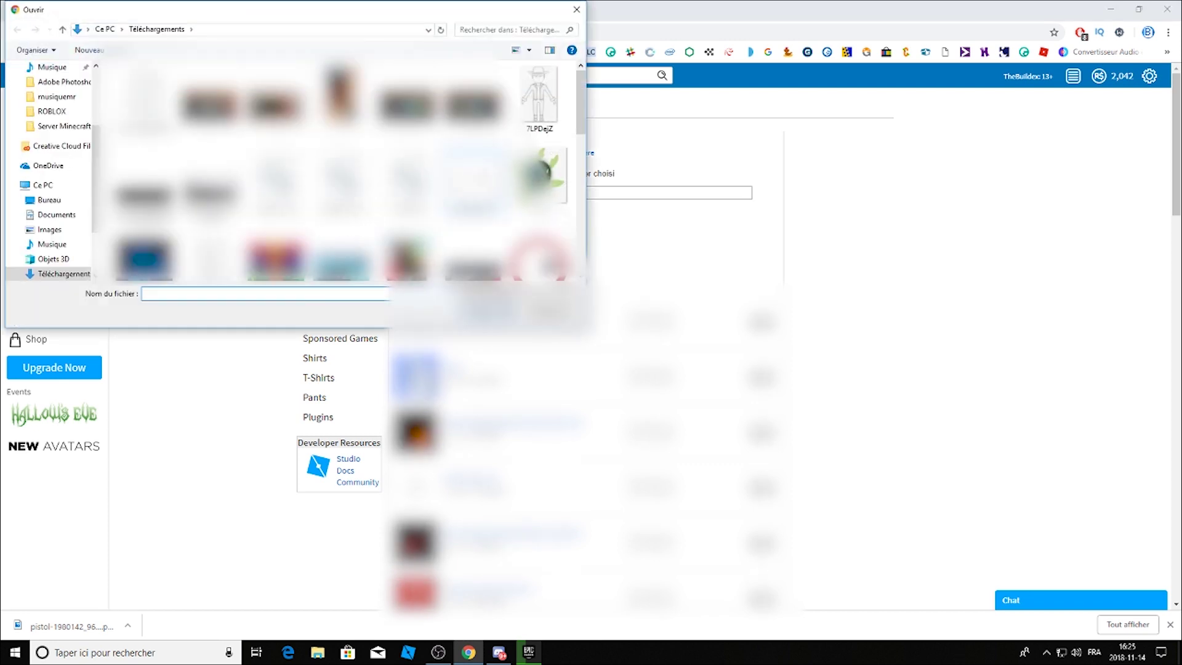
{"action": "scroll", "coordinate": [345, 172], "scroll_direction": "down", "scroll_amount": 5}
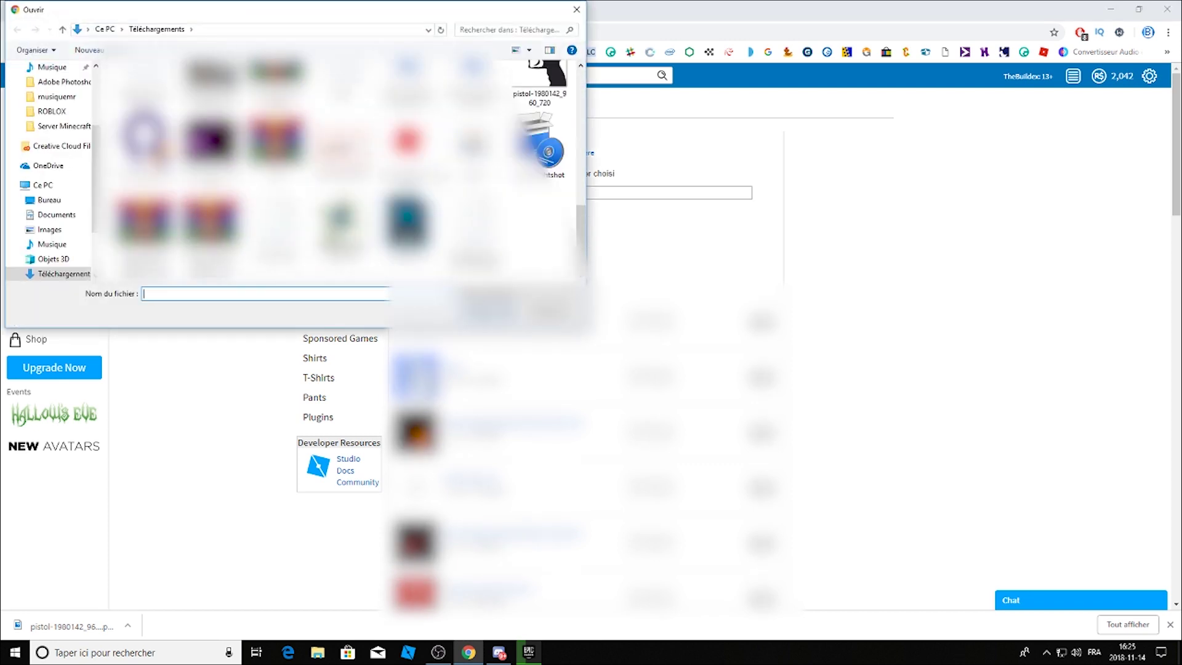
{"action": "left_click", "coordinate": [539, 77]}
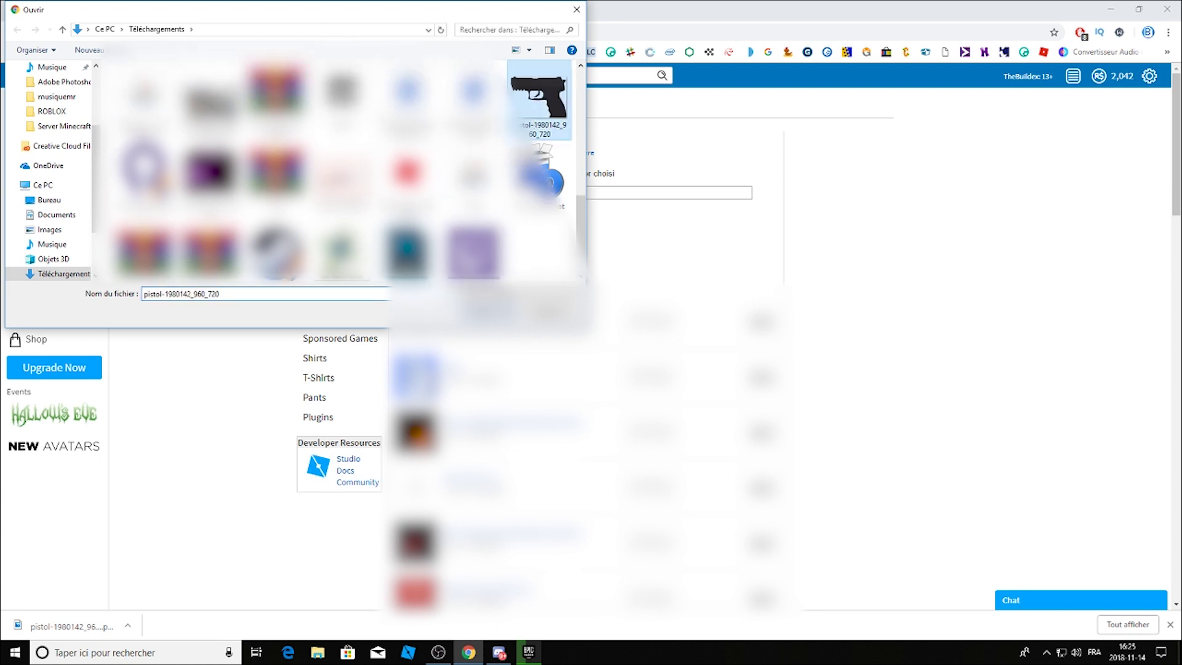
{"action": "double_click", "coordinate": [539, 92]}
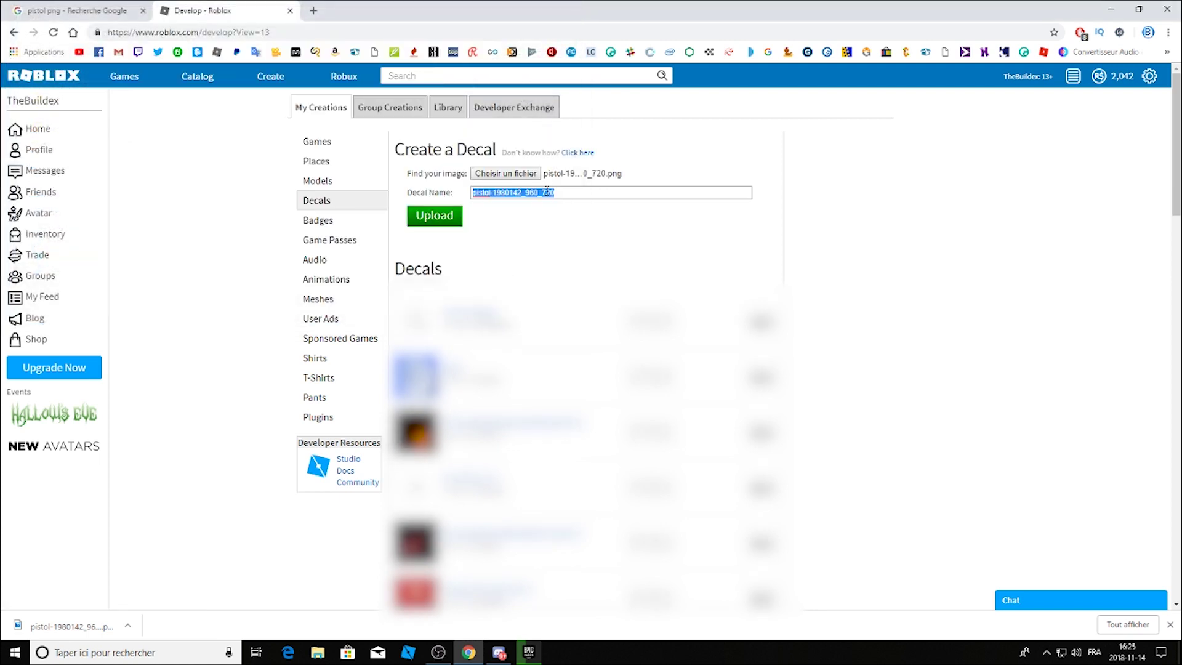
Step: Name the decal 'pistol', upload it, and minimize the browser
{"action": "left_click", "coordinate": [562, 194]}
{"action": "key", "text": "BackSpace"}
{"action": "left_click", "coordinate": [445, 220]}
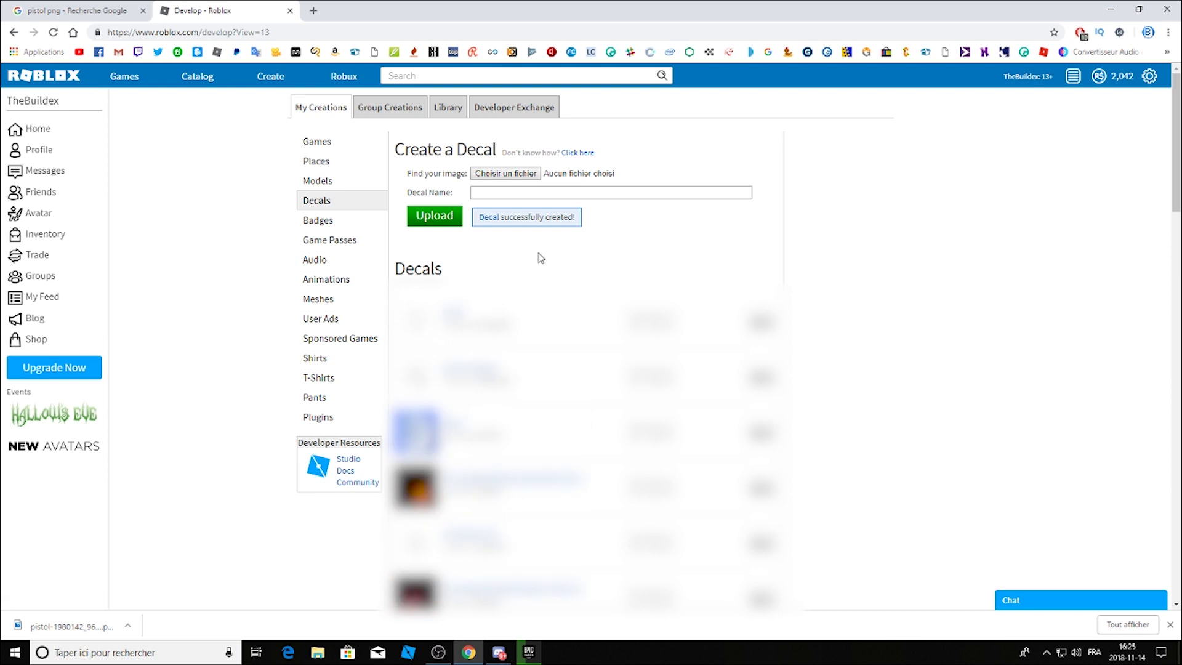
{"action": "left_click", "coordinate": [1108, 8]}
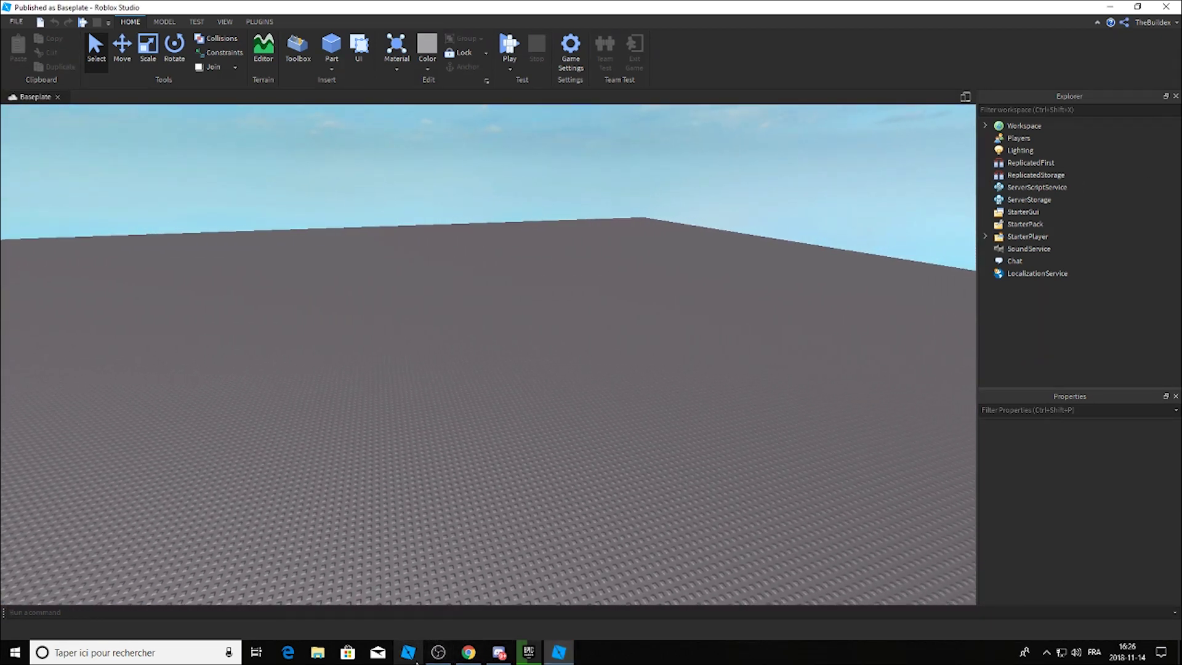
Step: Insert a new block part onto the baseplate
{"action": "left_click", "coordinate": [437, 653]}
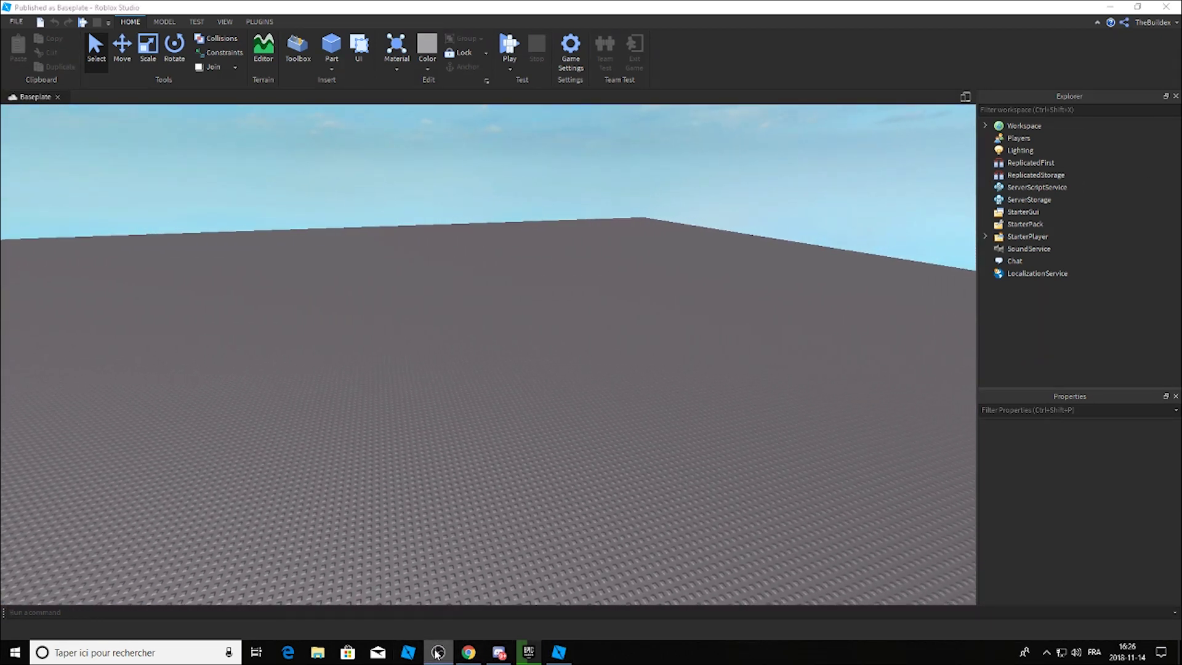
{"action": "left_click", "coordinate": [485, 421]}
{"action": "key", "text": "q"}
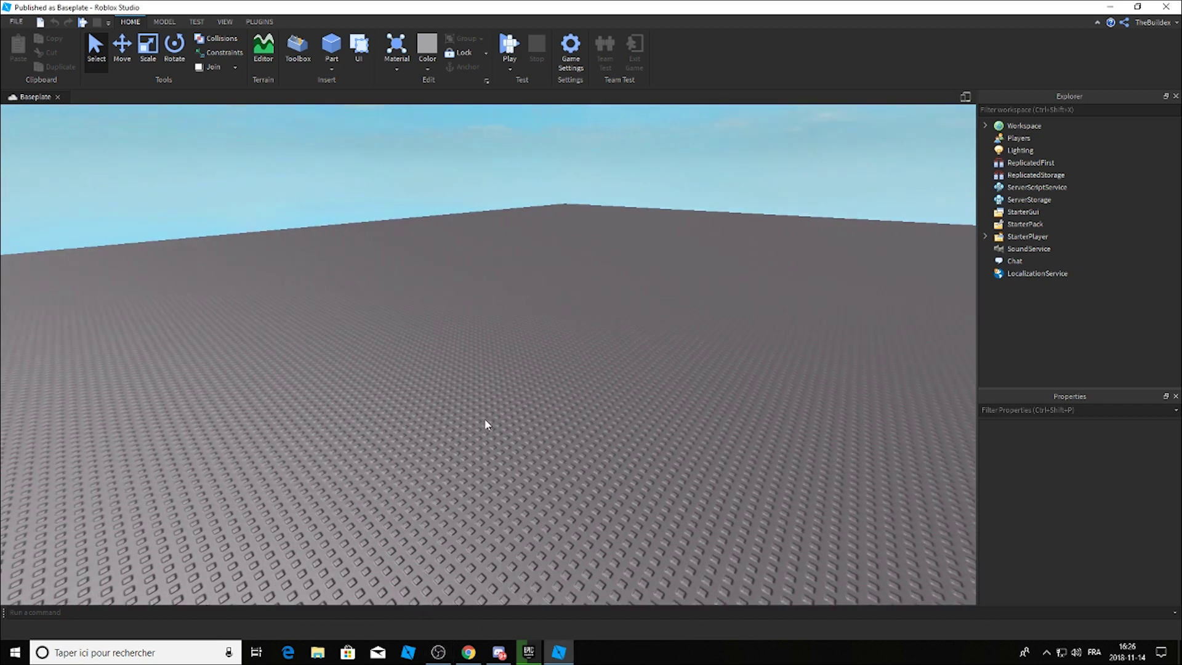
{"action": "right_click", "coordinate": [517, 338]}
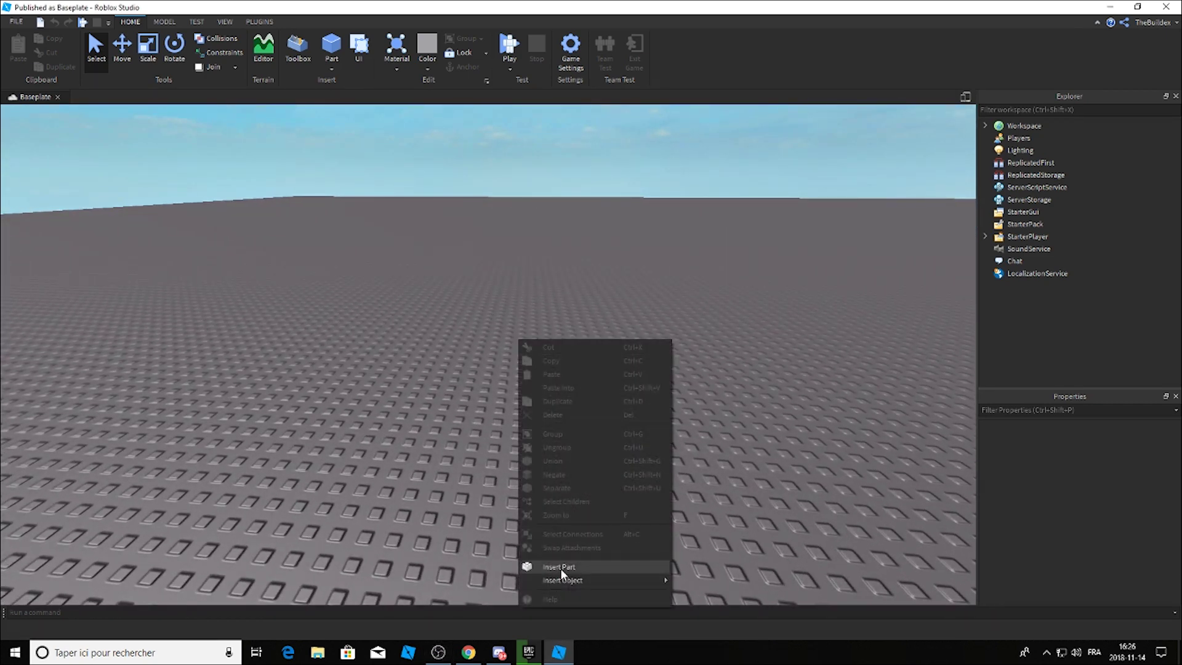
{"action": "left_click", "coordinate": [561, 568]}
{"action": "left_click_drag", "start_coordinate": [510, 334], "coordinate": [580, 394]}
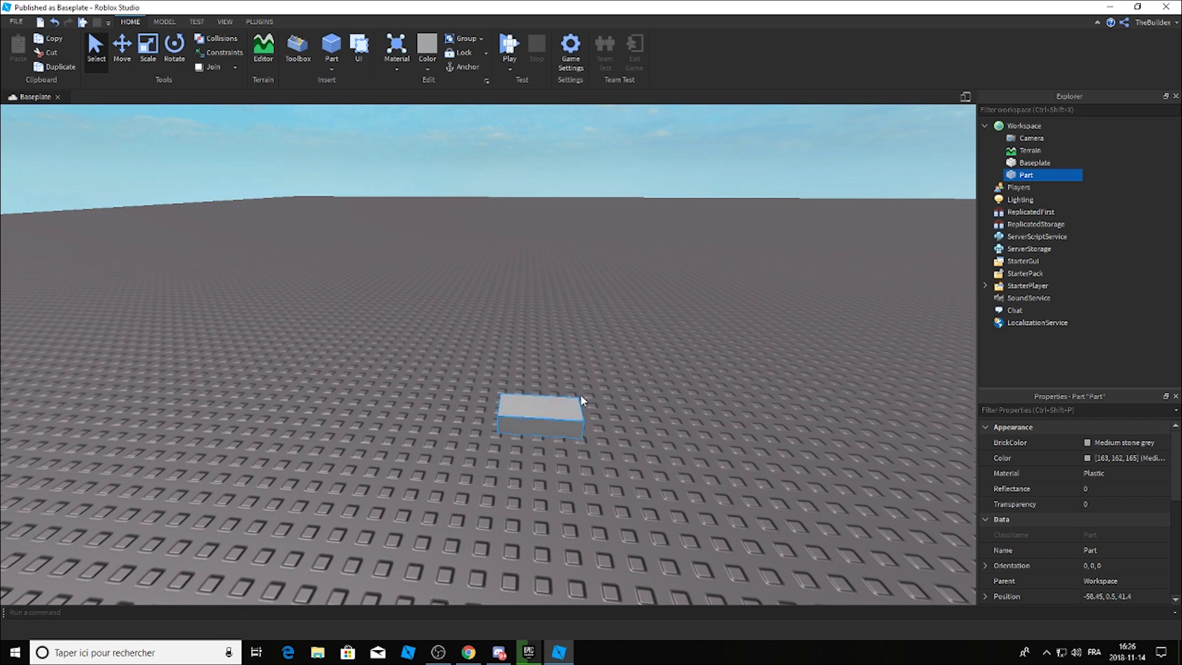
{"action": "key", "text": "ctrl+z"}
Step: Set the Move snap increment to 1 stud and open File Explorer
{"action": "left_click", "coordinate": [164, 21]}
{"action": "double_click", "coordinate": [277, 58]}
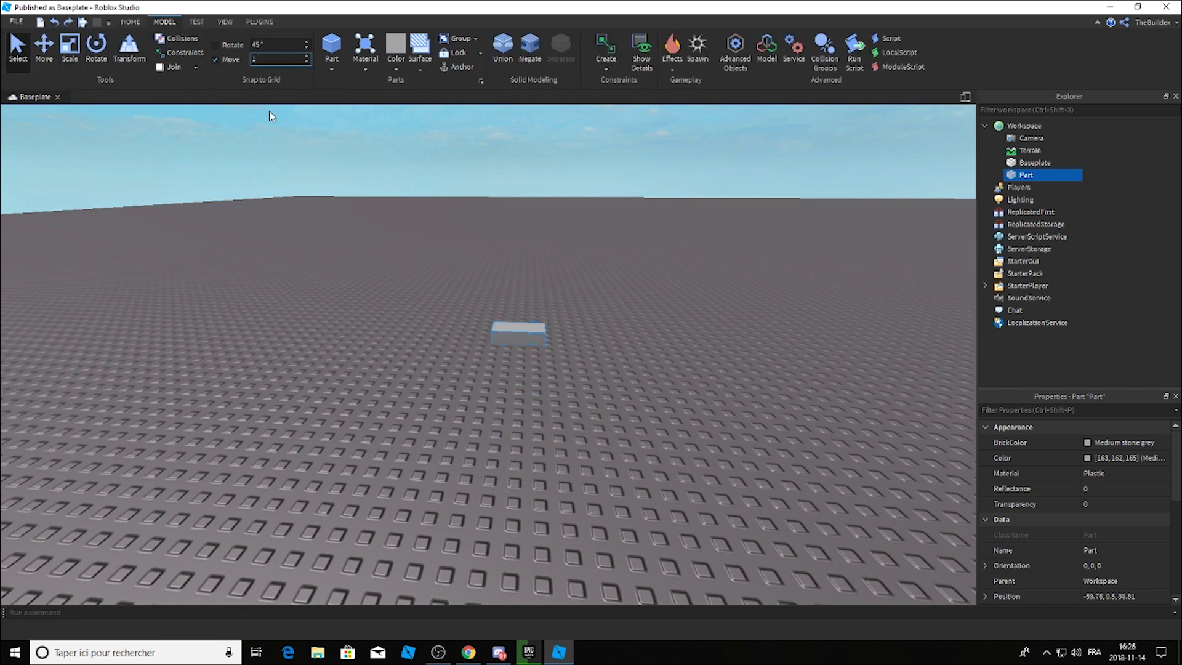
{"action": "key", "text": "Return"}
{"action": "right_click_drag", "start_coordinate": [559, 305], "coordinate": [504, 374]}
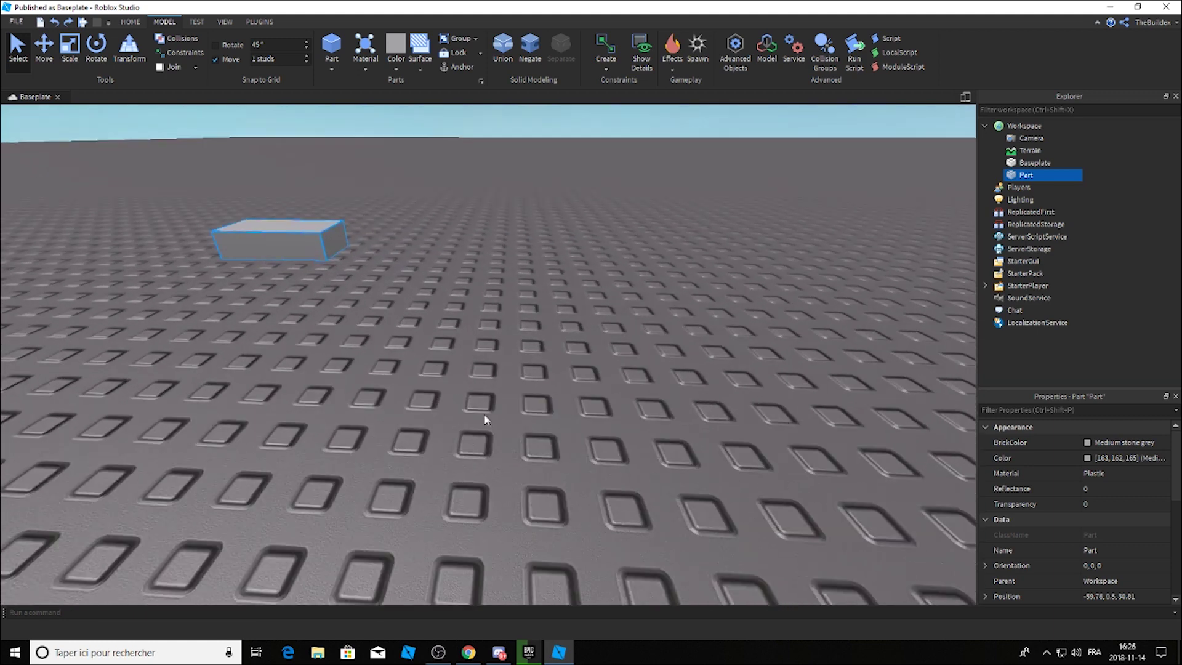
{"action": "left_click", "coordinate": [318, 654]}
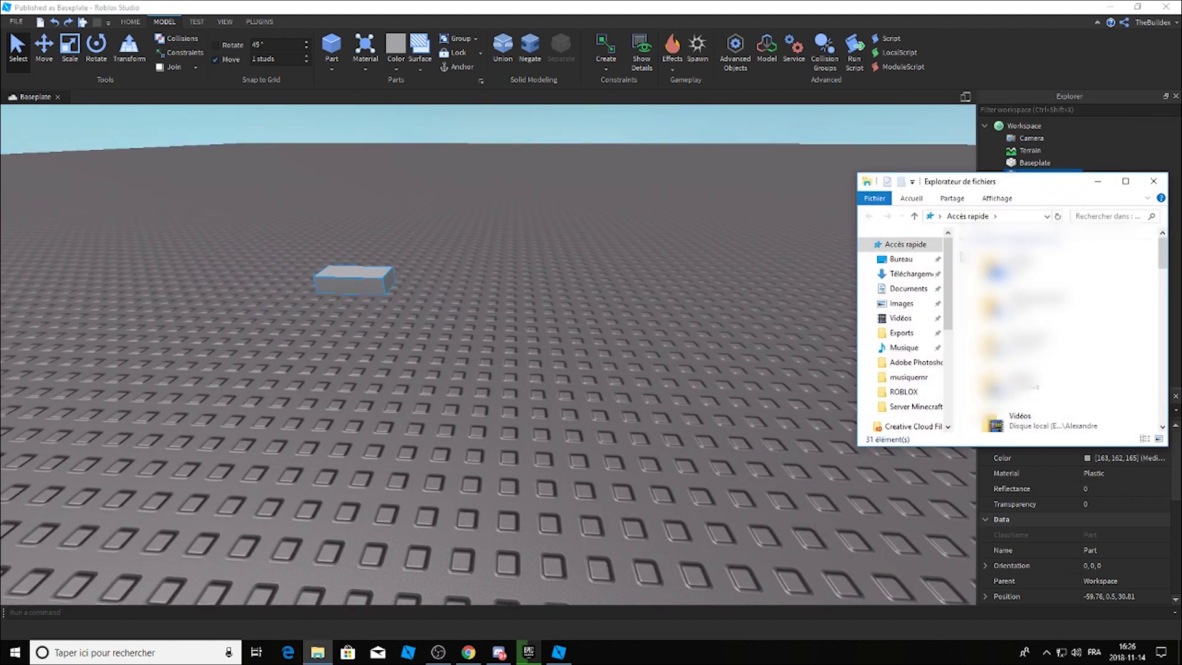
Step: Open the pistol-1980142_960_720 image from the Téléchargements folder in the image viewer
{"action": "left_click", "coordinate": [911, 274]}
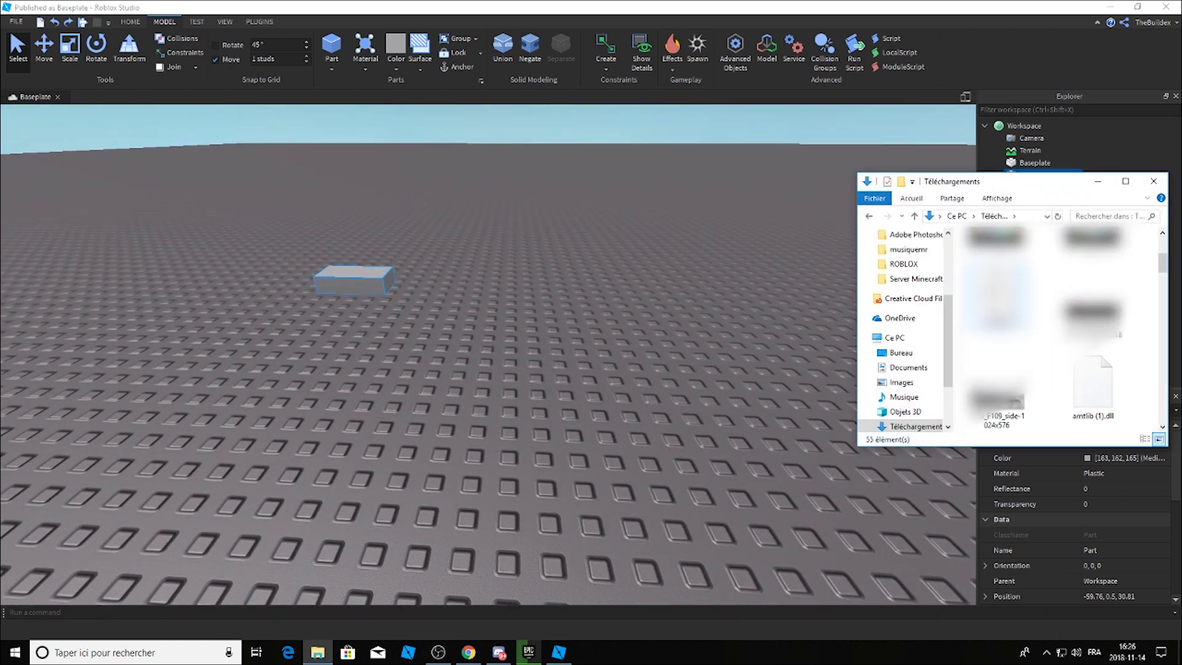
{"action": "scroll", "coordinate": [1153, 329], "scroll_direction": "down", "scroll_amount": 2}
{"action": "scroll", "coordinate": [1154, 329], "scroll_direction": "down", "scroll_amount": 2}
{"action": "scroll", "coordinate": [1153, 328], "scroll_direction": "down", "scroll_amount": 1}
{"action": "scroll", "coordinate": [1153, 328], "scroll_direction": "down", "scroll_amount": 2}
{"action": "scroll", "coordinate": [1153, 328], "scroll_direction": "down", "scroll_amount": 2}
{"action": "scroll", "coordinate": [1152, 328], "scroll_direction": "down", "scroll_amount": 1}
{"action": "scroll", "coordinate": [1152, 327], "scroll_direction": "down", "scroll_amount": 1}
{"action": "scroll", "coordinate": [1151, 328], "scroll_direction": "down", "scroll_amount": 2}
{"action": "scroll", "coordinate": [1150, 328], "scroll_direction": "down", "scroll_amount": 2}
{"action": "scroll", "coordinate": [1149, 328], "scroll_direction": "up", "scroll_amount": 2}
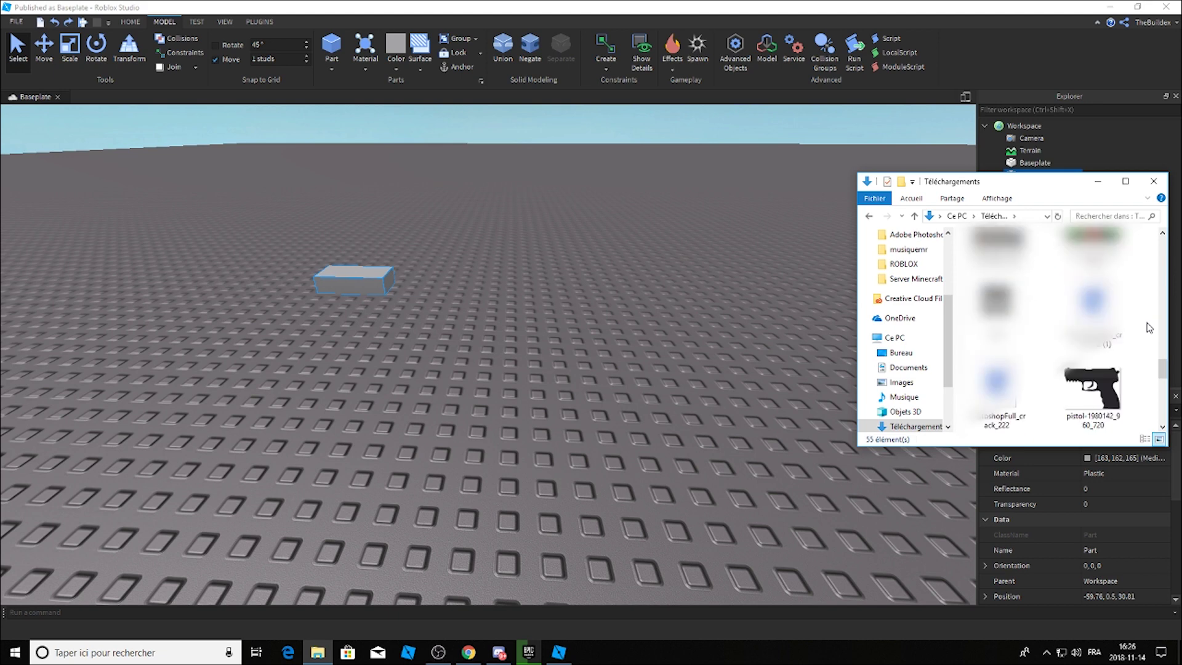
{"action": "left_click", "coordinate": [1091, 384]}
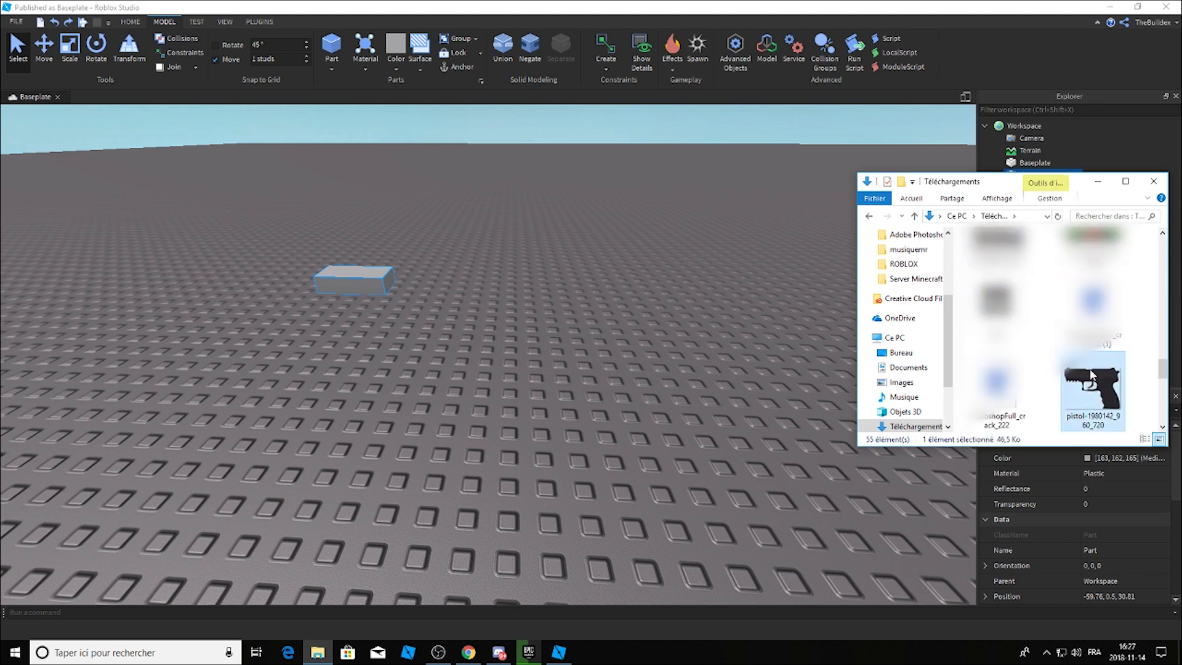
{"action": "double_click", "coordinate": [1092, 374]}
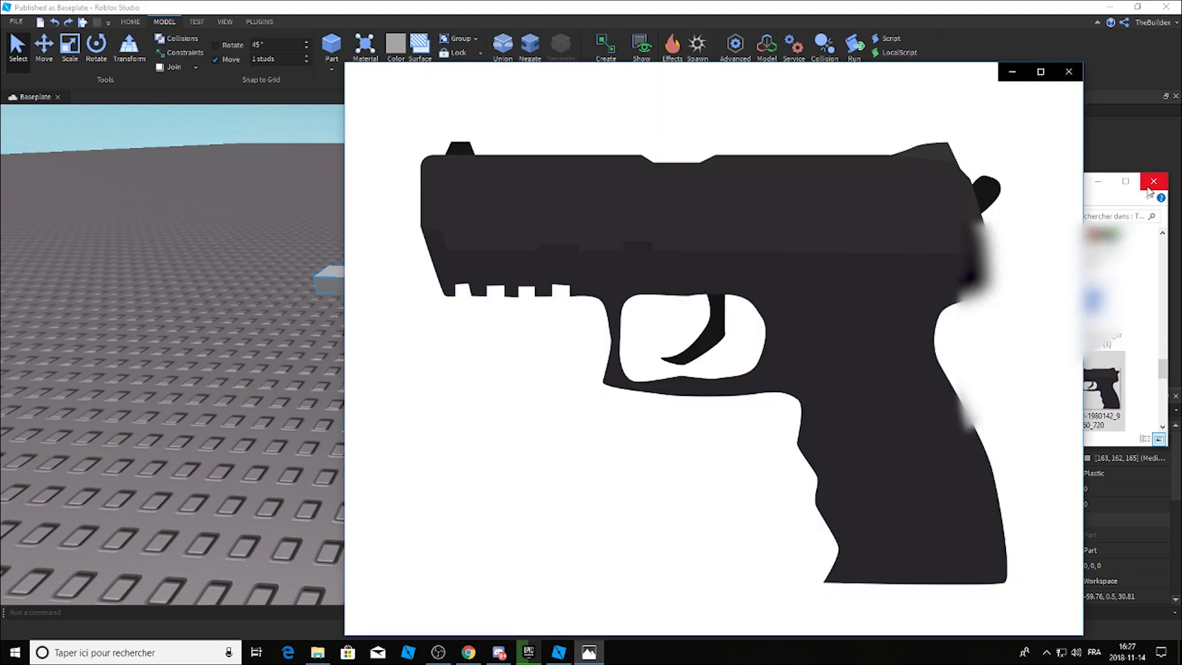
Step: Show the image's file details in Photos (954 x 720, 46,6 Ko) and move the window aside
{"action": "left_click", "coordinate": [1148, 187]}
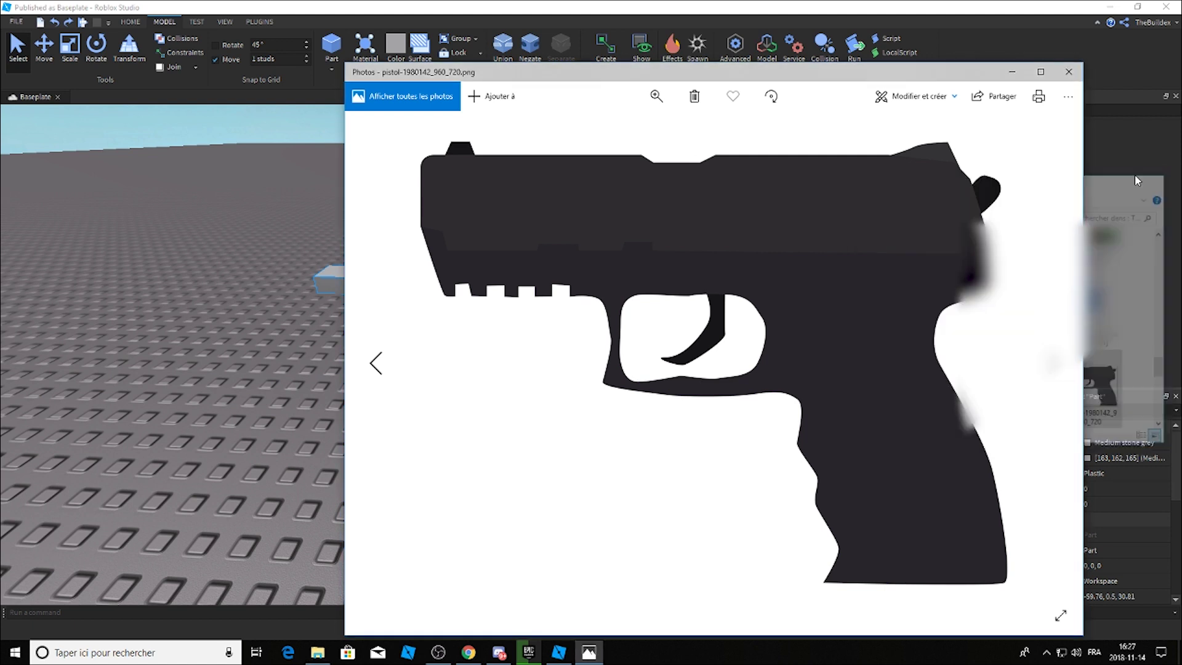
{"action": "left_click", "coordinate": [1068, 97]}
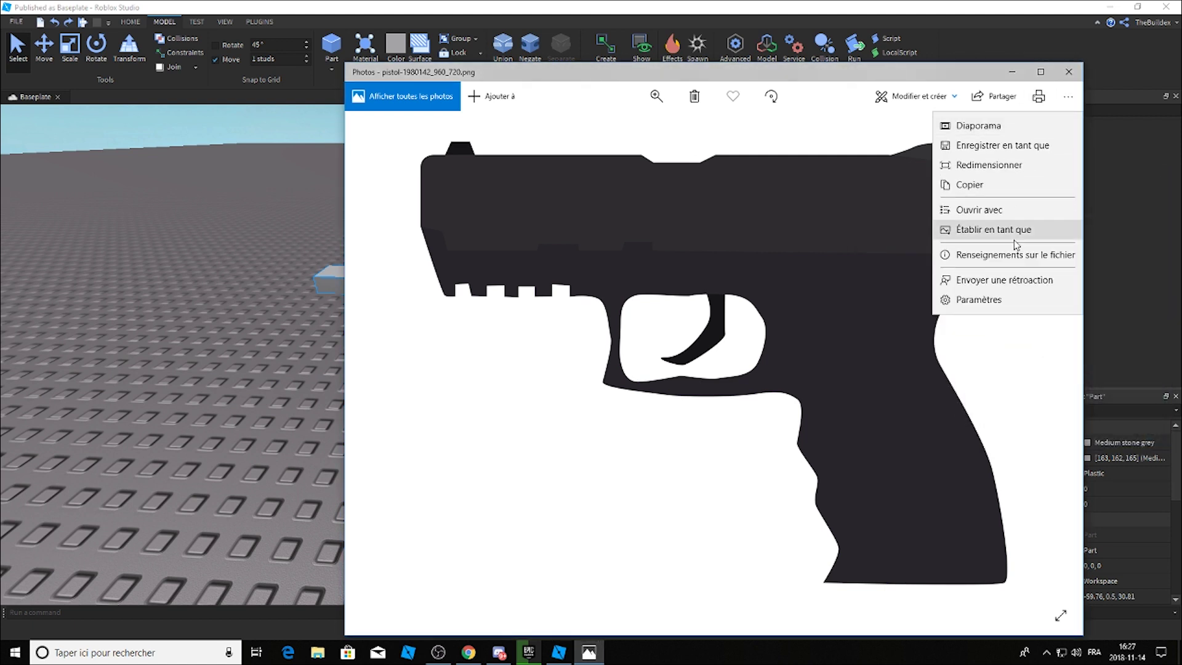
{"action": "left_click", "coordinate": [1002, 254]}
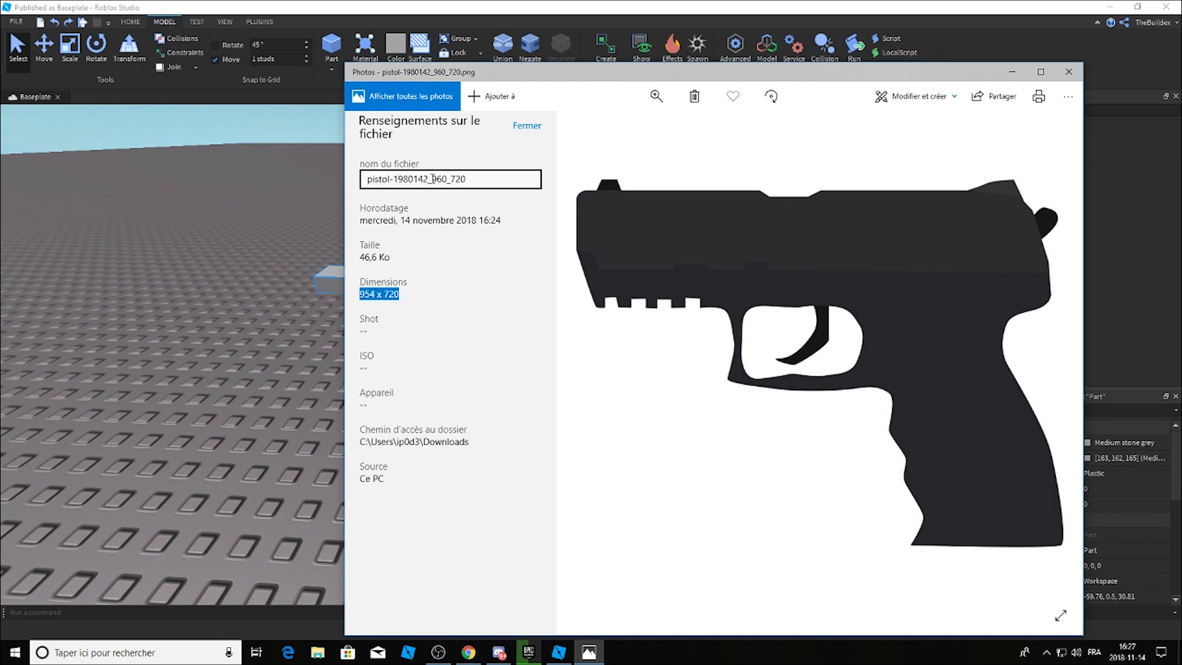
{"action": "left_click_drag", "start_coordinate": [474, 77], "coordinate": [1000, 84]}
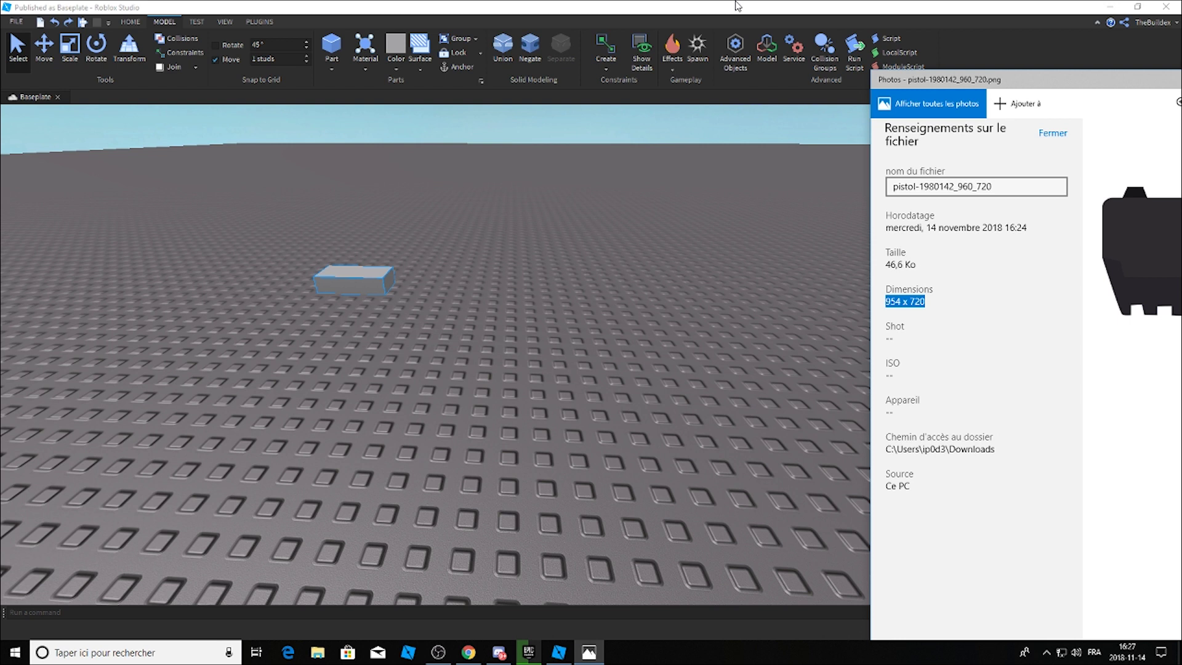
Step: With the Scale tool, stretch the grey part lengthwise to 10 studs
{"action": "left_click", "coordinate": [737, 7]}
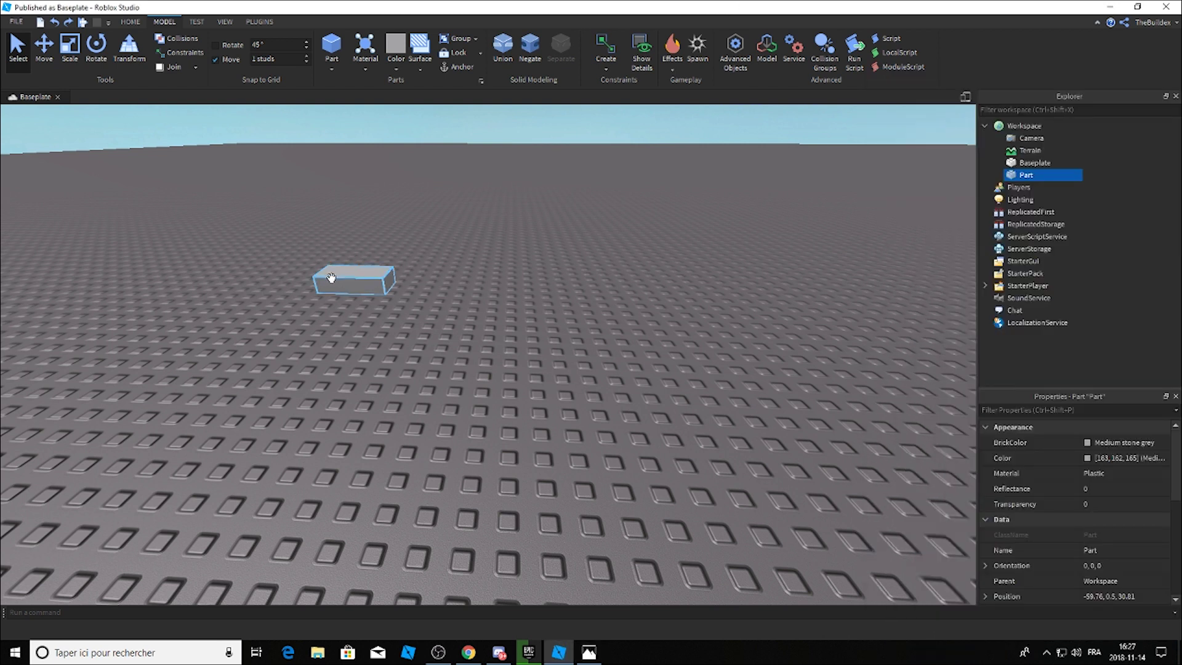
{"action": "scroll", "coordinate": [1087, 557], "scroll_direction": "down", "scroll_amount": 1}
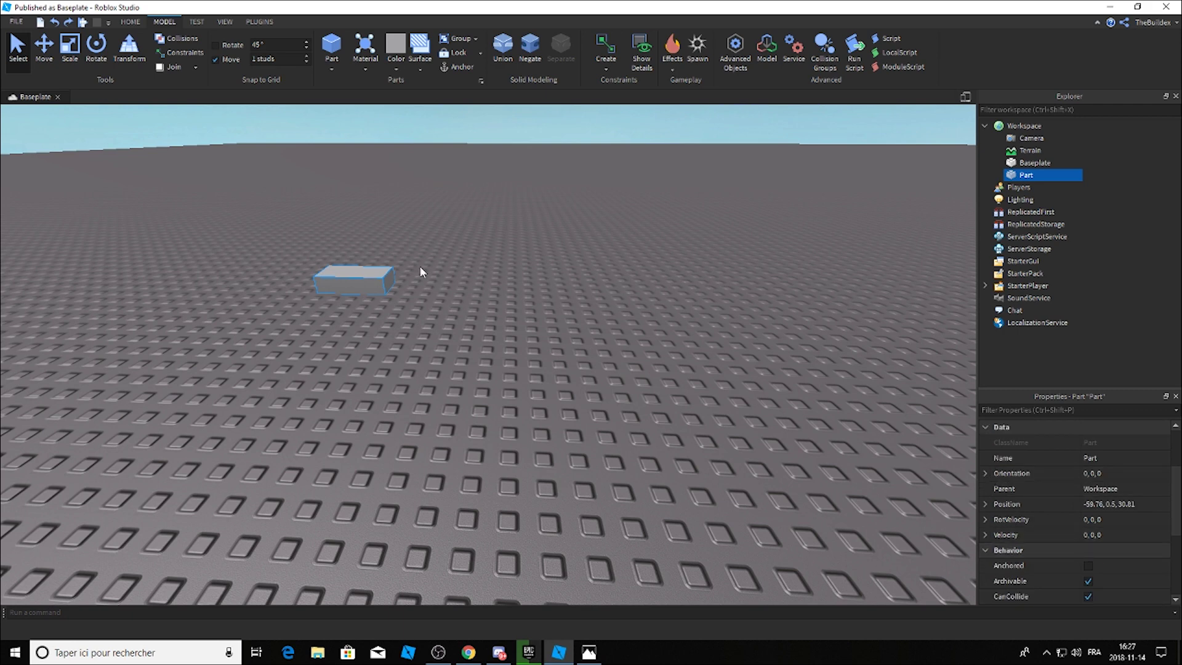
{"action": "left_click", "coordinate": [69, 58]}
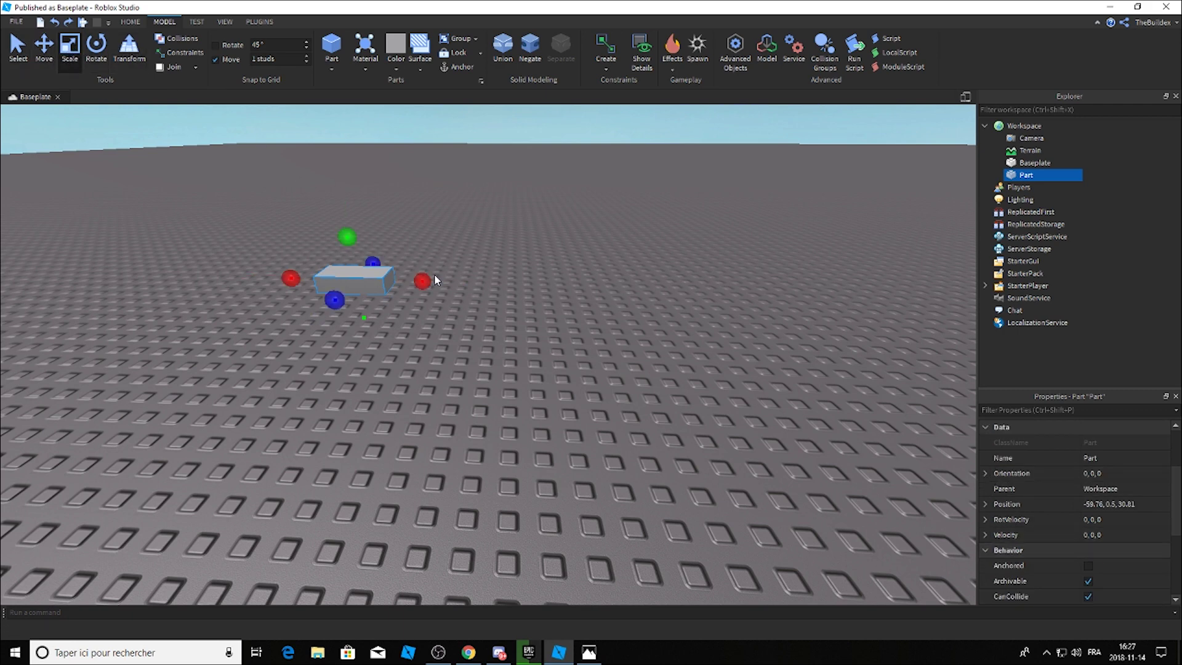
{"action": "left_click_drag", "start_coordinate": [423, 282], "coordinate": [628, 286]}
{"action": "scroll", "coordinate": [1092, 573], "scroll_direction": "down", "scroll_amount": 3}
{"action": "left_click_drag", "start_coordinate": [627, 285], "coordinate": [527, 283]}
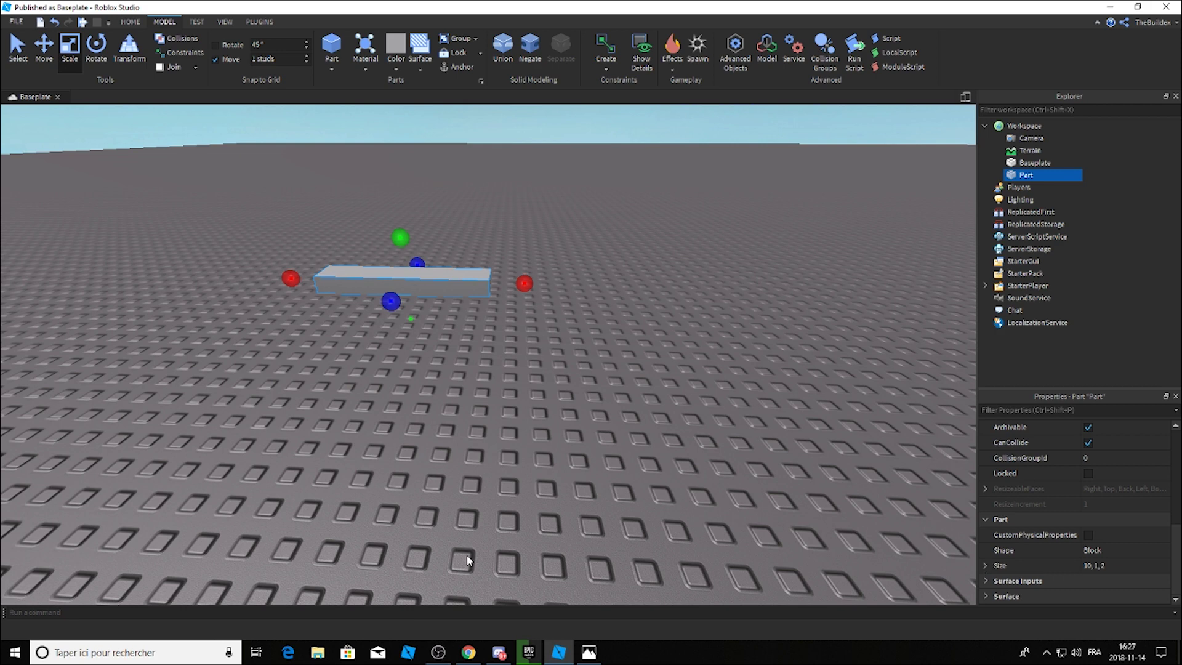
Step: Lengthen the part further so its size becomes 19, 1, 2
{"action": "key", "text": "super"}
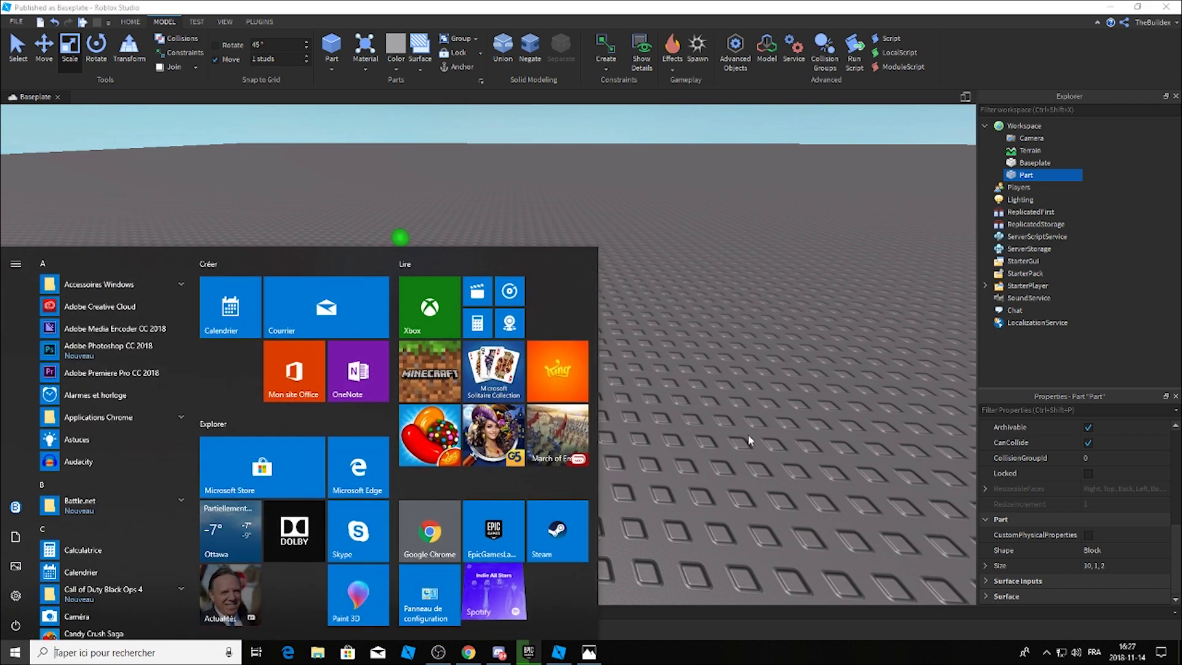
{"action": "left_click", "coordinate": [475, 306]}
{"action": "left_click", "coordinate": [478, 294]}
{"action": "left_click_drag", "start_coordinate": [528, 284], "coordinate": [734, 302]}
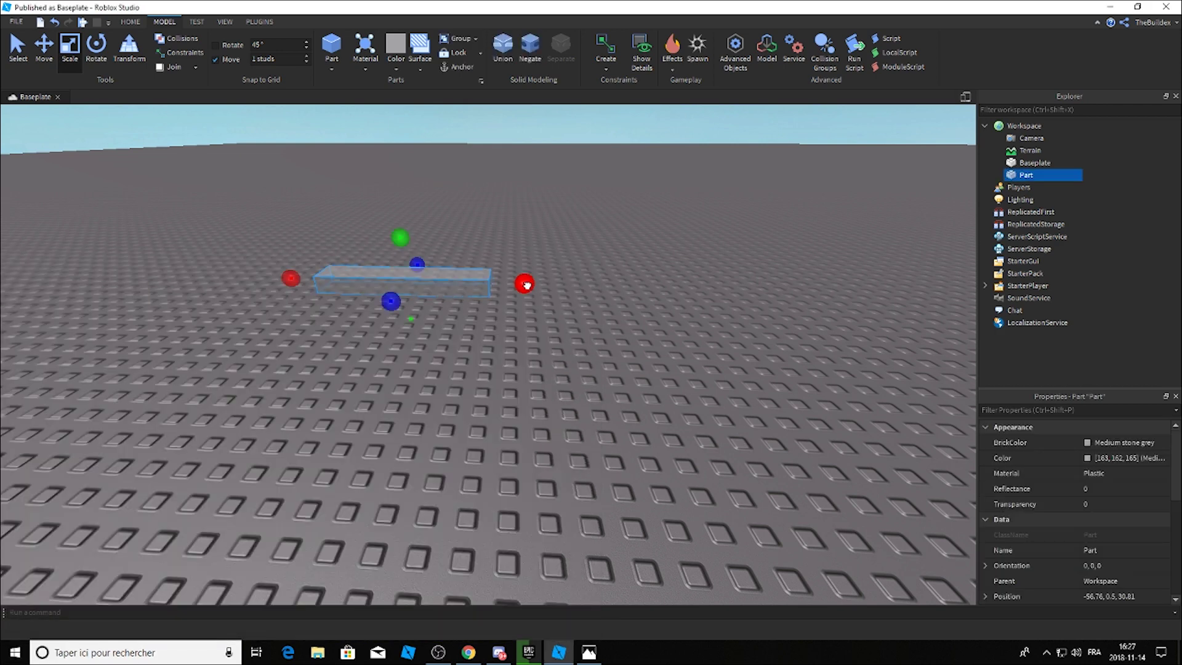
{"action": "scroll", "coordinate": [1135, 517], "scroll_direction": "down", "scroll_amount": 5}
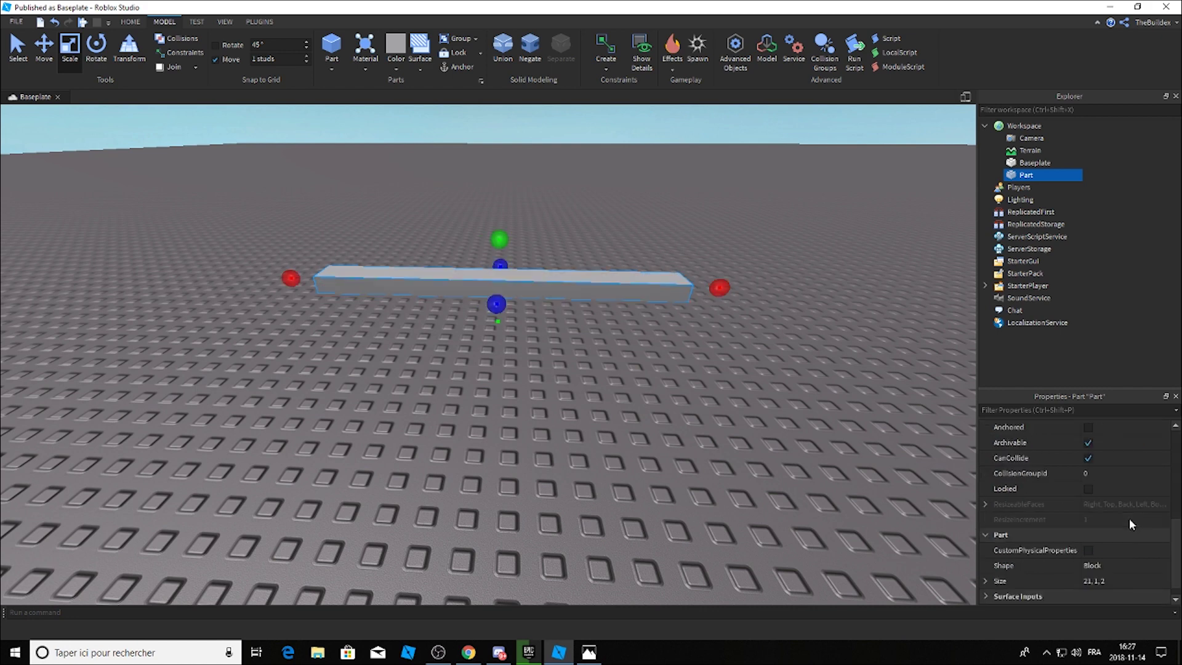
{"action": "left_click_drag", "start_coordinate": [736, 289], "coordinate": [681, 288]}
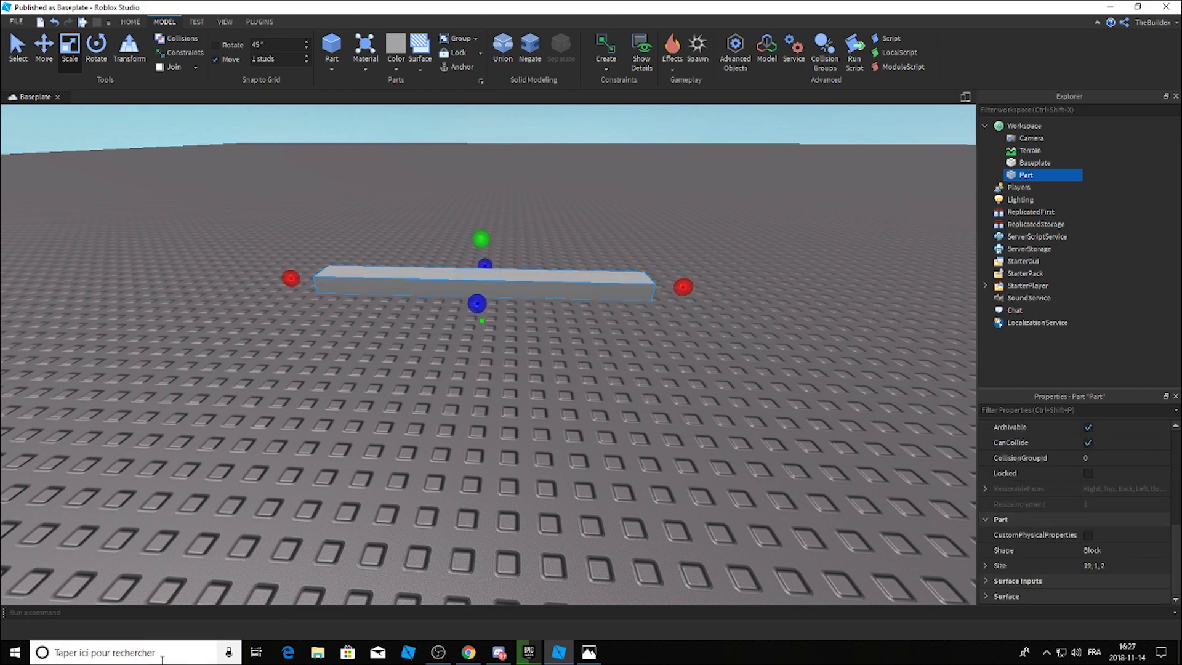
Step: Compute 9,5 × 4 = 38 in Calculator, then stretch the part's length to 38 studs
{"action": "left_click", "coordinate": [14, 652]}
{"action": "left_click", "coordinate": [59, 550]}
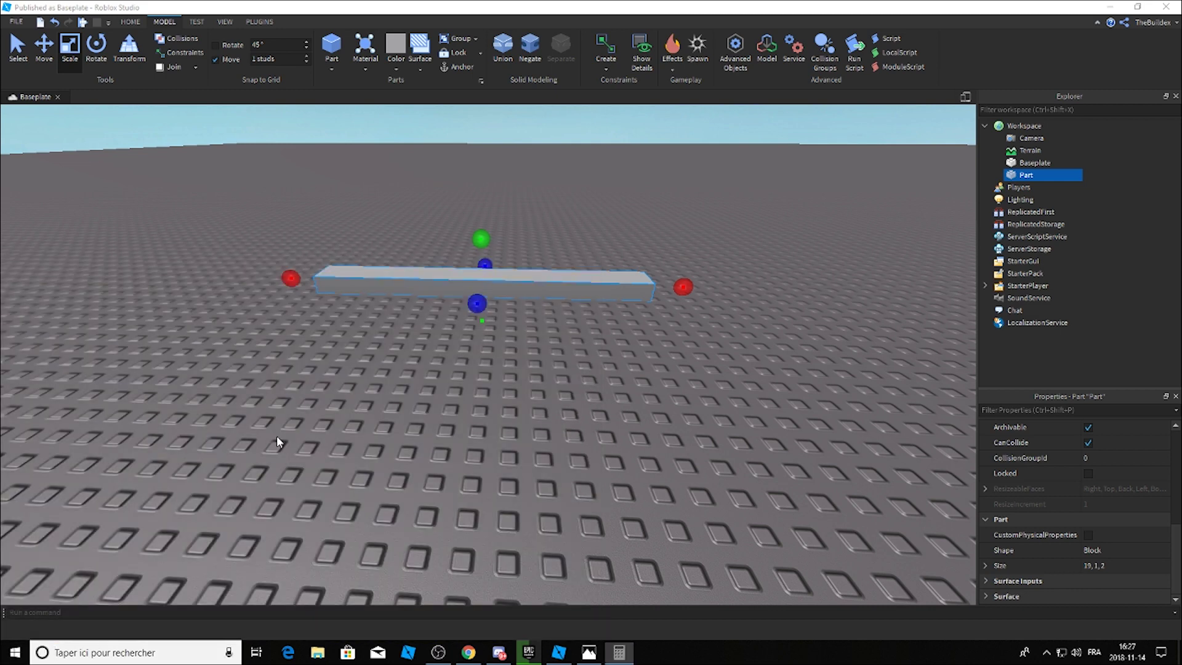
{"action": "left_click", "coordinate": [1061, 352]}
{"action": "left_click", "coordinate": [1061, 451]}
{"action": "left_click", "coordinate": [986, 385]}
{"action": "left_click", "coordinate": [1137, 351]}
{"action": "left_click", "coordinate": [911, 385]}
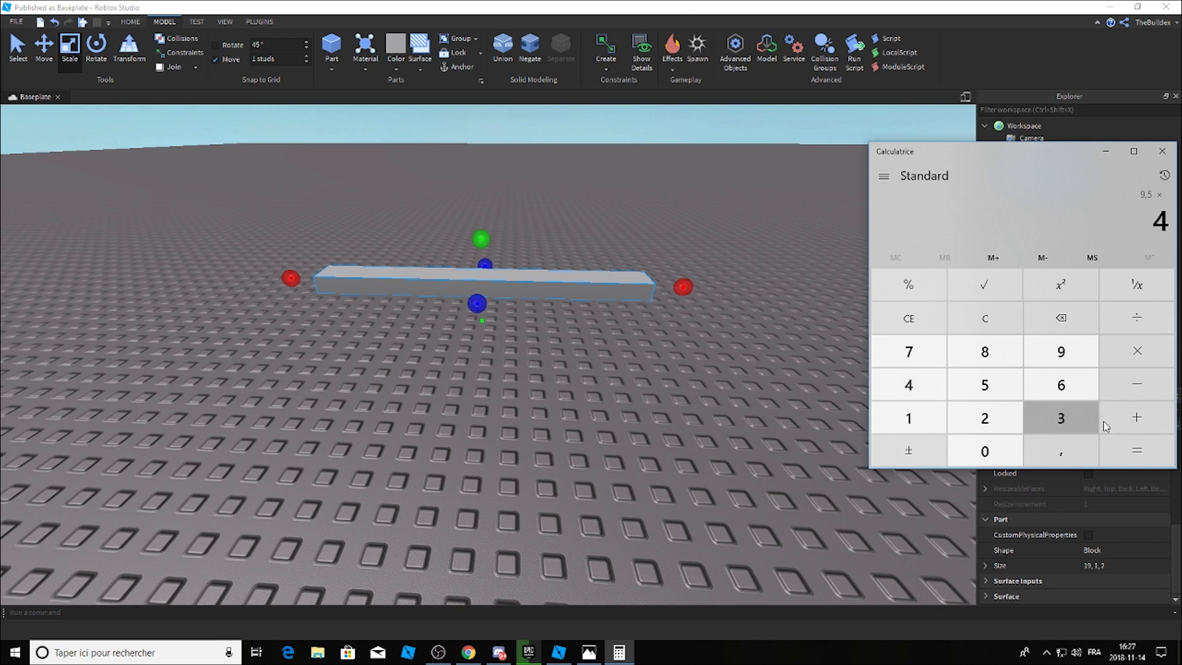
{"action": "left_click", "coordinate": [1137, 450]}
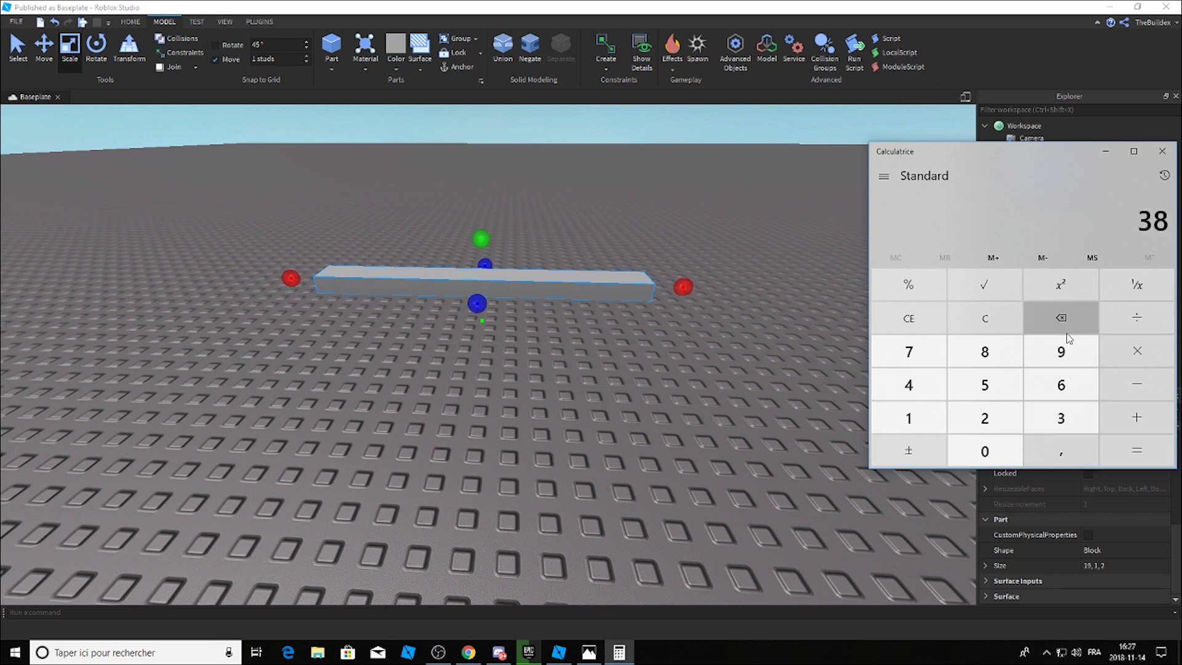
{"action": "left_click", "coordinate": [1103, 153]}
{"action": "left_click_drag", "start_coordinate": [682, 286], "coordinate": [794, 295]}
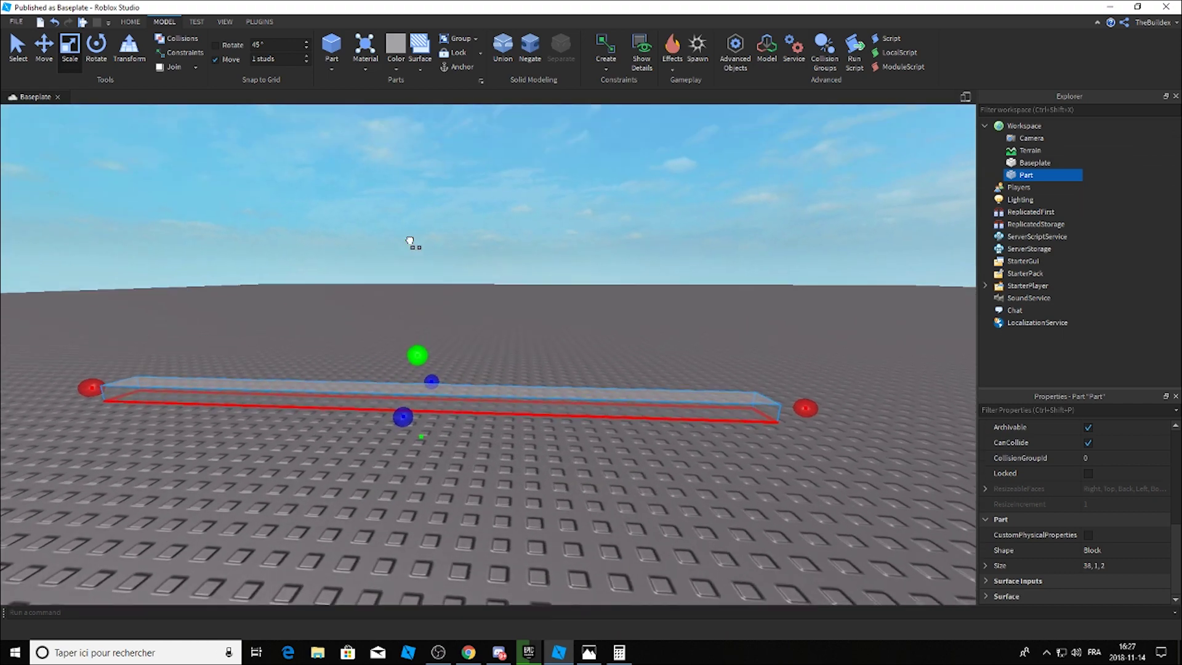
Step: Raise the part's height so the upright wall measures 38, 28, 2 studs
{"action": "left_click_drag", "start_coordinate": [408, 238], "coordinate": [401, 122]}
{"action": "scroll", "coordinate": [645, 469], "scroll_direction": "down", "scroll_amount": 5}
{"action": "mouse_move", "coordinate": [529, 367]}
{"action": "left_mouse_down"}
{"action": "mouse_move", "coordinate": [551, 281]}
{"action": "mouse_move", "coordinate": [554, 293]}
{"action": "left_mouse_up"}
{"action": "scroll", "coordinate": [603, 306], "scroll_direction": "up", "scroll_amount": 5}
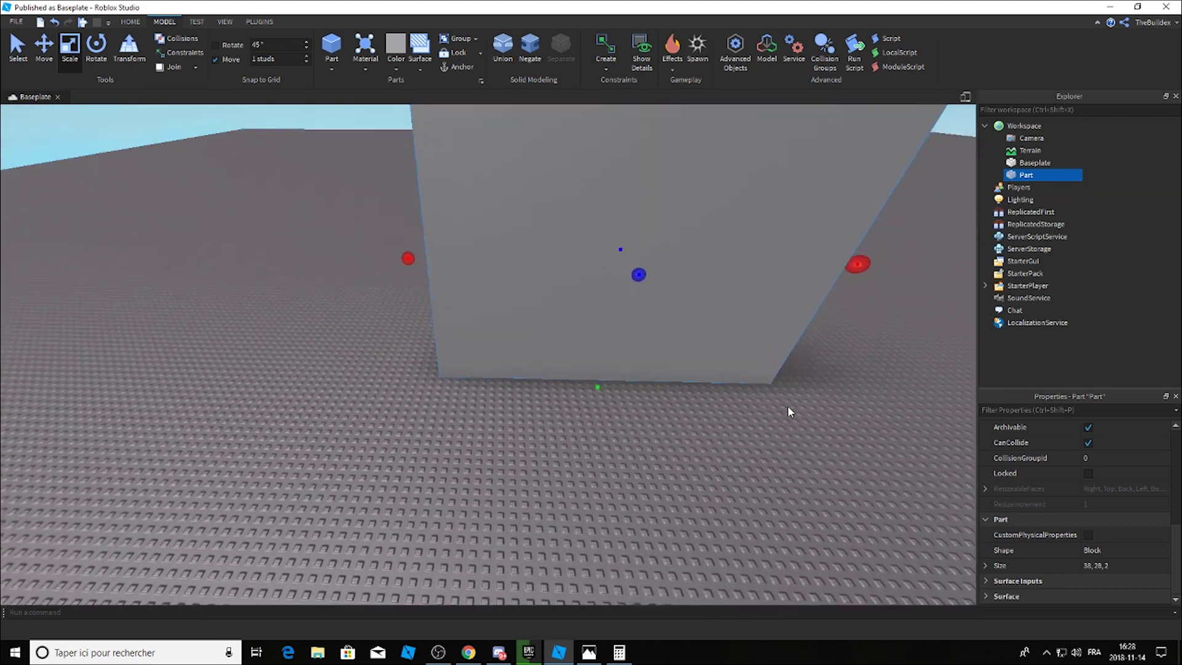
{"action": "left_click", "coordinate": [788, 405]}
{"action": "scroll", "coordinate": [682, 437], "scroll_direction": "down", "scroll_amount": 5}
{"action": "left_click", "coordinate": [496, 263]}
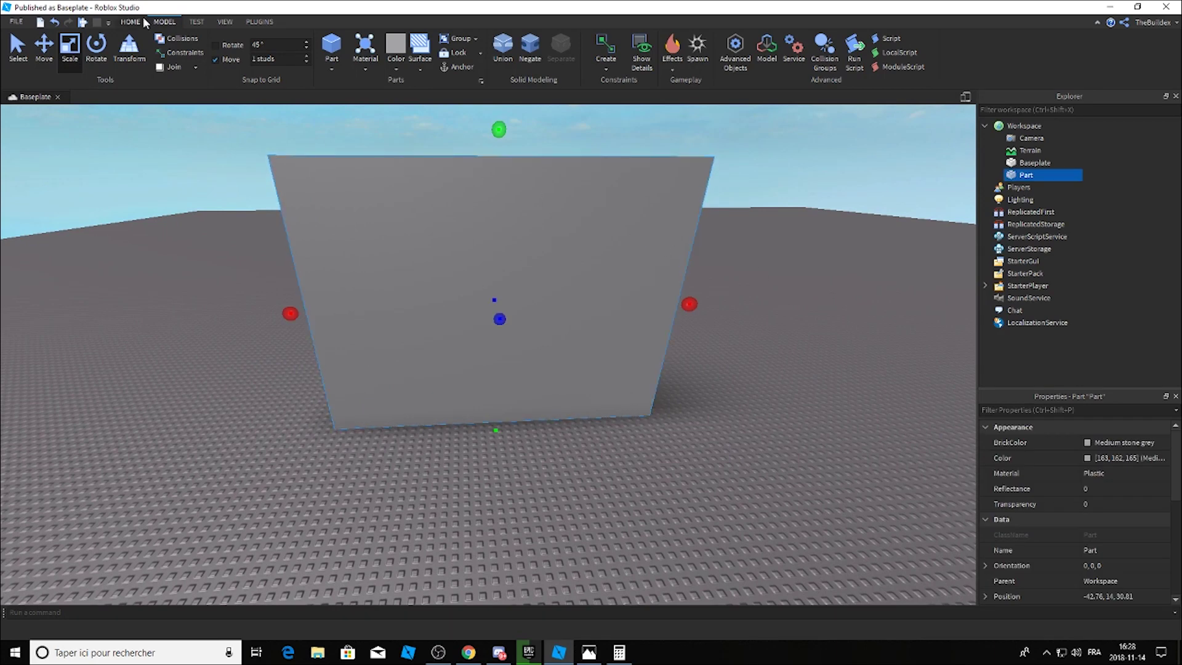
{"action": "left_click", "coordinate": [130, 21]}
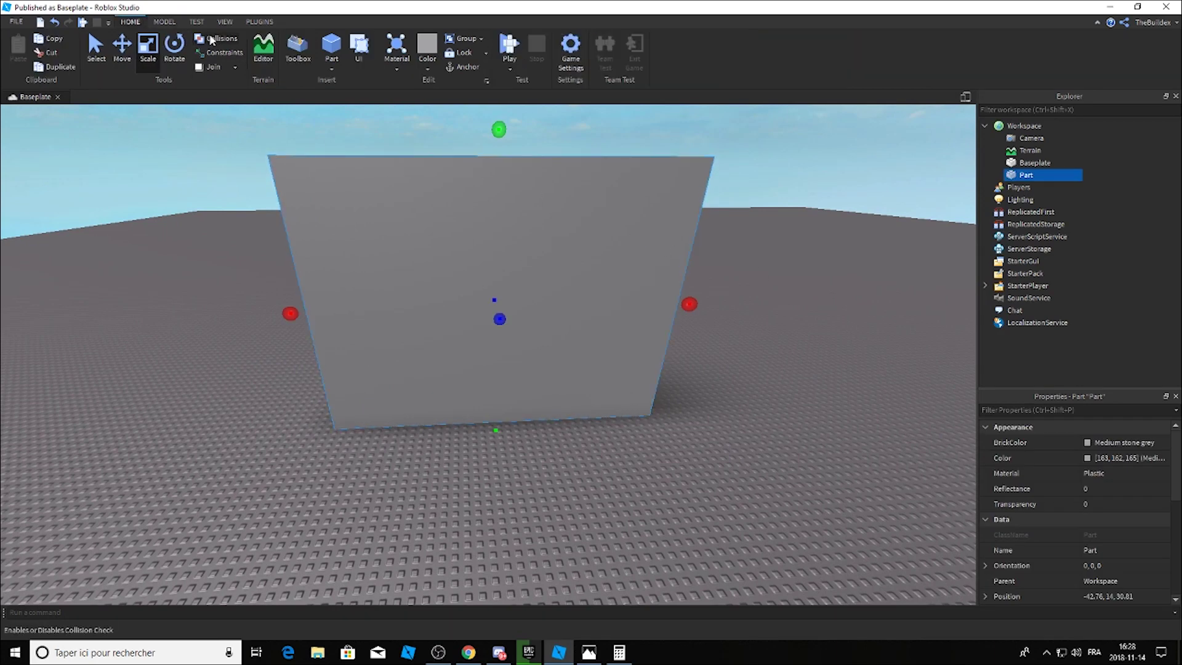
Step: Drag the 'pistol' decal from the Toolbox's My Decals onto the wall
{"action": "left_click", "coordinate": [292, 49]}
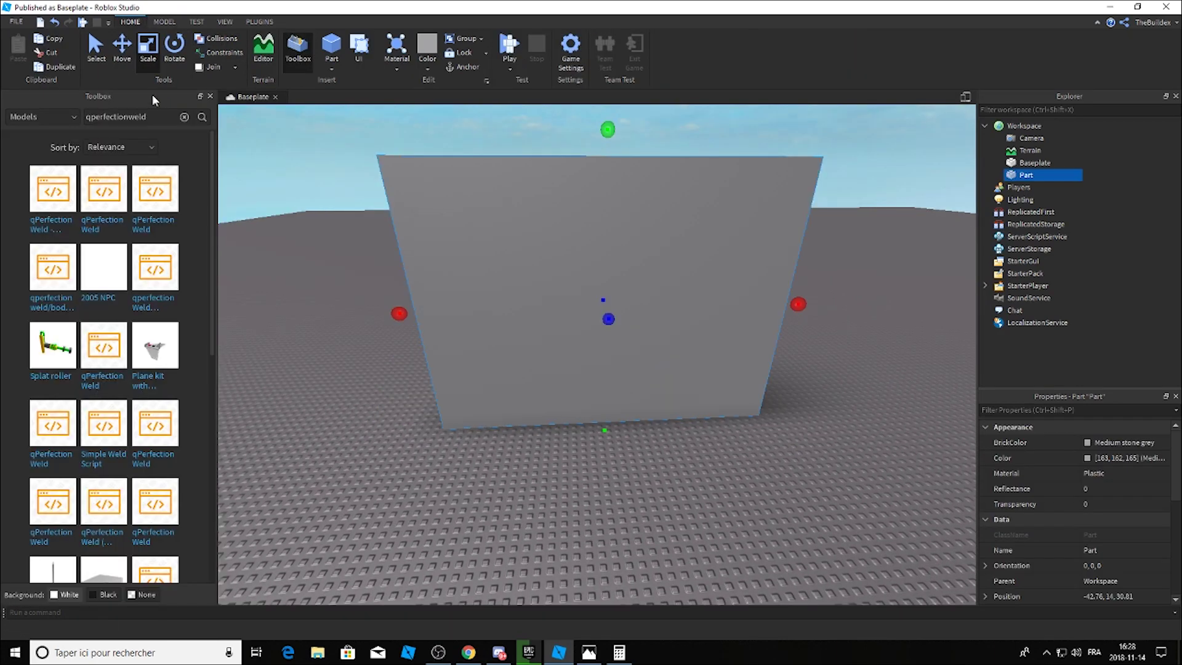
{"action": "left_click", "coordinate": [58, 116]}
{"action": "left_click", "coordinate": [49, 210]}
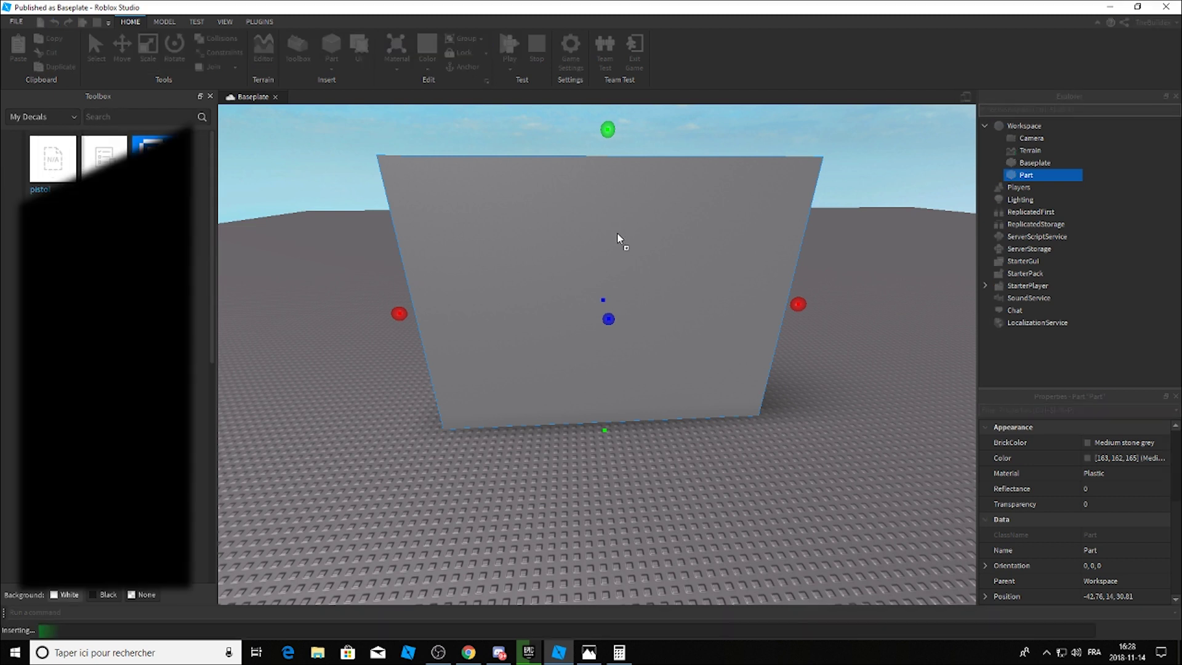
{"action": "left_click_drag", "start_coordinate": [320, 165], "coordinate": [617, 234]}
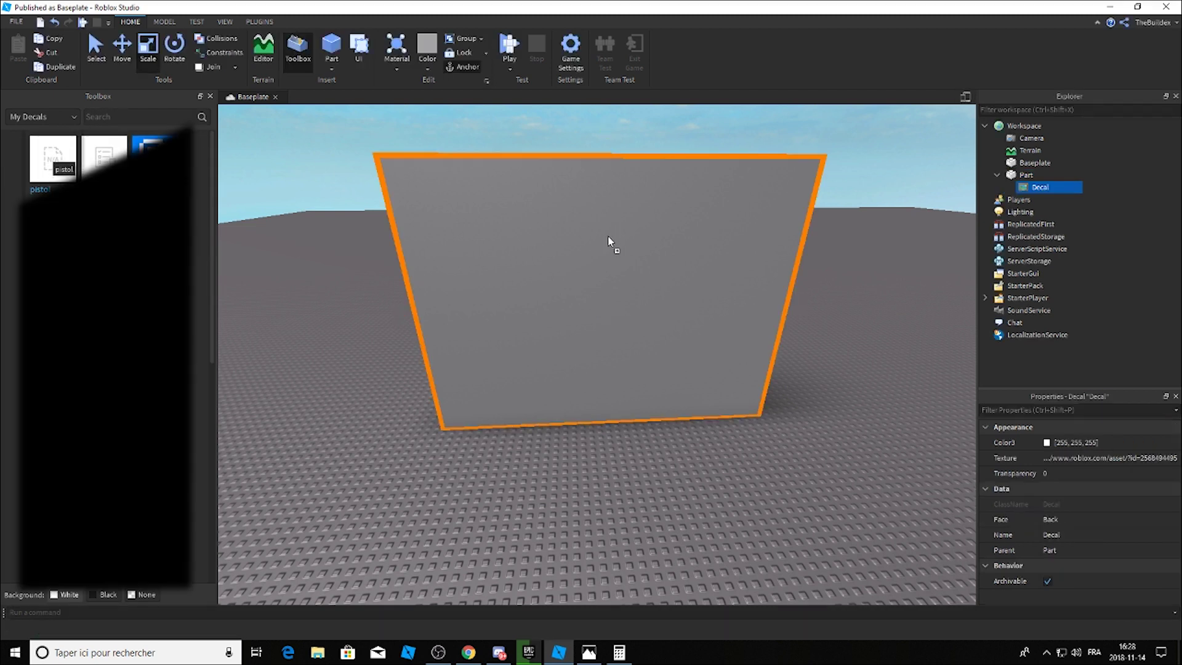
{"action": "left_click", "coordinate": [210, 97]}
Step: Inspect the decal-covered wall, deselect it, and bring up the viewport context menu
{"action": "scroll", "coordinate": [410, 230], "scroll_direction": "up", "scroll_amount": 3}
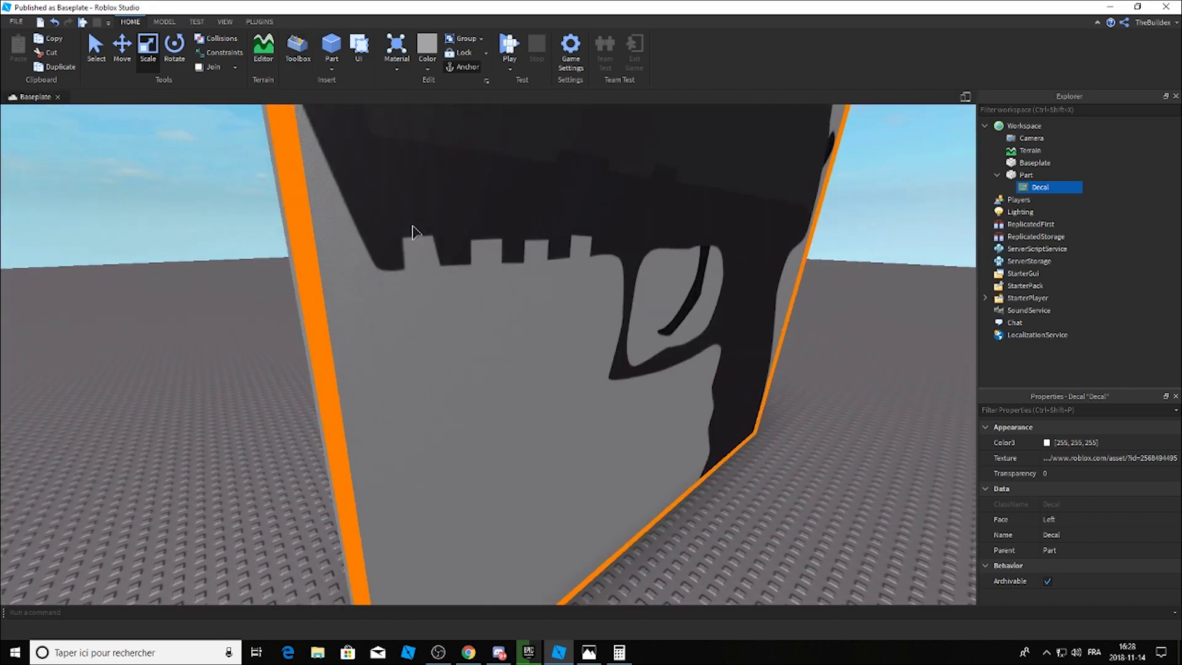
{"action": "scroll", "coordinate": [415, 232], "scroll_direction": "down", "scroll_amount": 2}
{"action": "scroll", "coordinate": [505, 277], "scroll_direction": "down", "scroll_amount": 1}
{"action": "scroll", "coordinate": [159, 330], "scroll_direction": "up", "scroll_amount": 2}
{"action": "scroll", "coordinate": [470, 402], "scroll_direction": "up", "scroll_amount": 2}
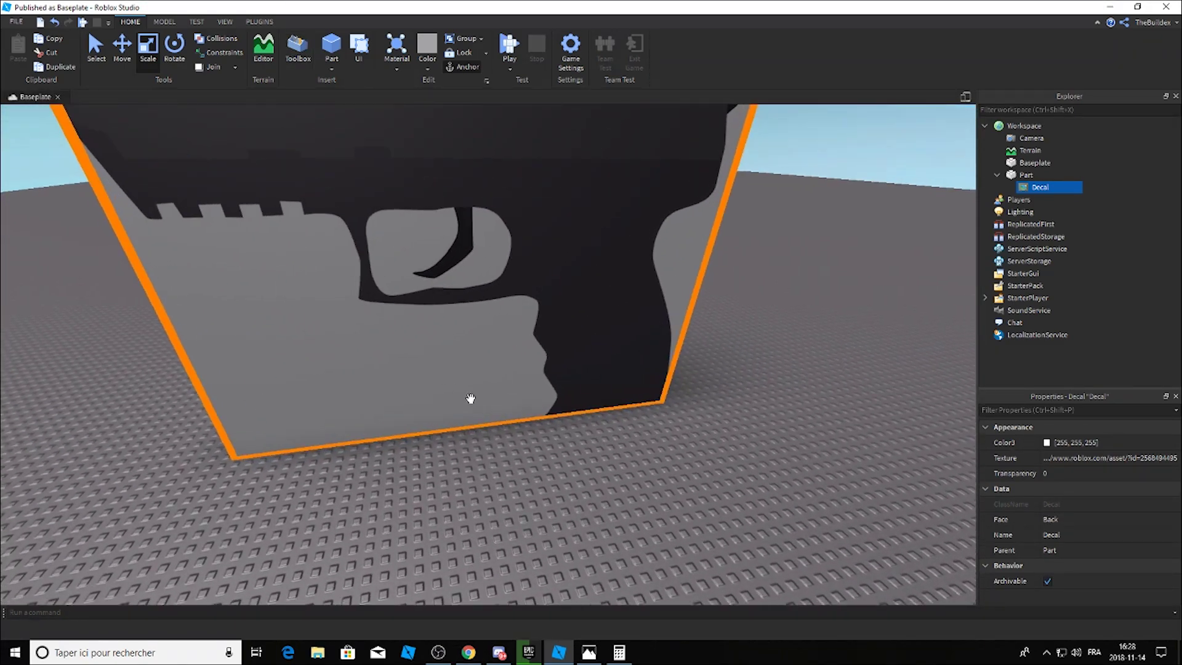
{"action": "scroll", "coordinate": [825, 382], "scroll_direction": "down", "scroll_amount": 2}
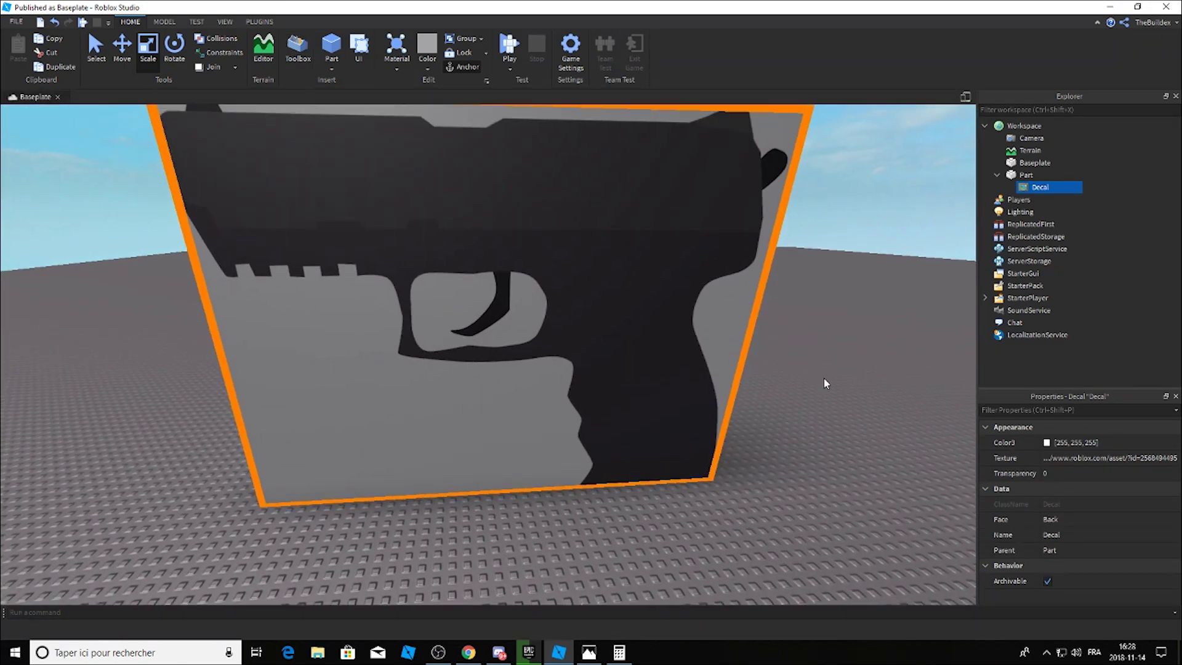
{"action": "left_click", "coordinate": [825, 383]}
{"action": "scroll", "coordinate": [677, 487], "scroll_direction": "down", "scroll_amount": 2}
{"action": "right_click", "coordinate": [550, 487]}
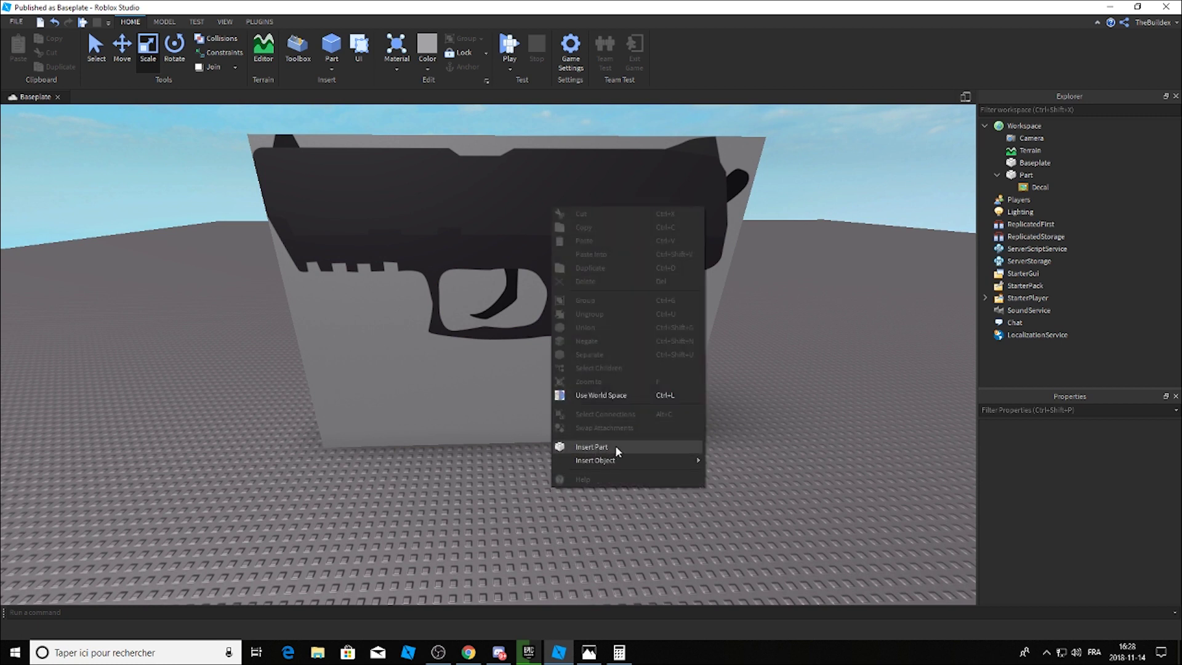
Step: Insert a new grey block and move it onto the floor against the pistol wall
{"action": "left_click", "coordinate": [616, 446]}
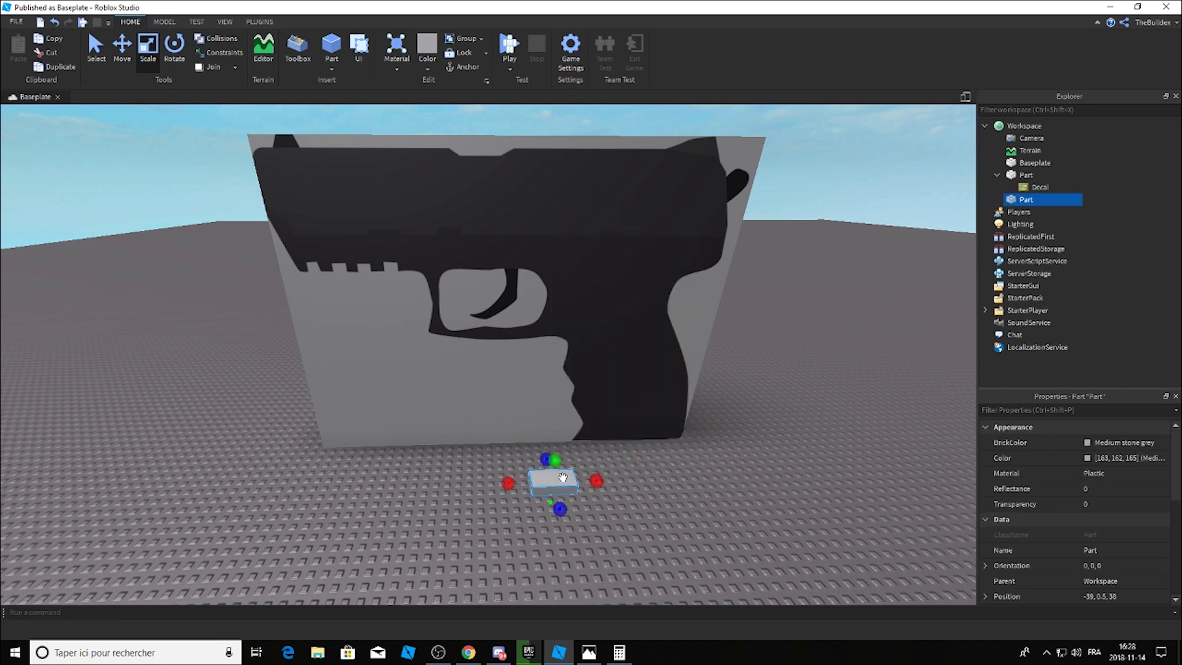
{"action": "left_click_drag", "start_coordinate": [563, 487], "coordinate": [647, 471]}
{"action": "scroll", "coordinate": [662, 469], "scroll_direction": "up", "scroll_amount": 3}
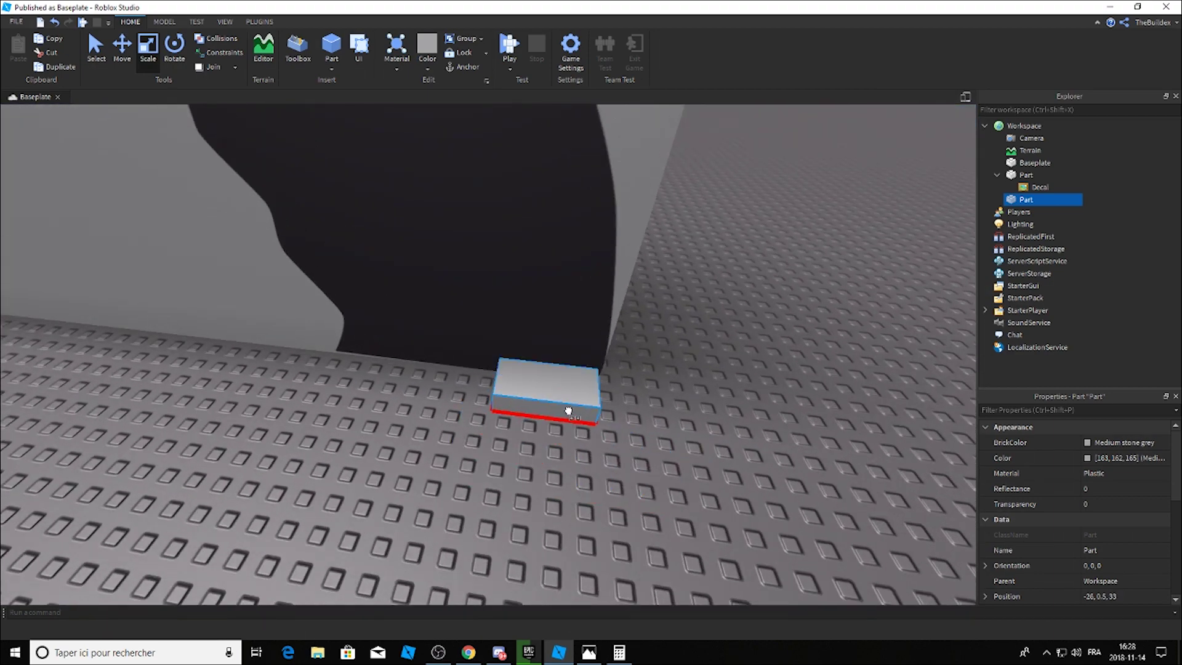
{"action": "scroll", "coordinate": [634, 399], "scroll_direction": "up", "scroll_amount": 2}
{"action": "scroll", "coordinate": [634, 399], "scroll_direction": "up", "scroll_amount": 5}
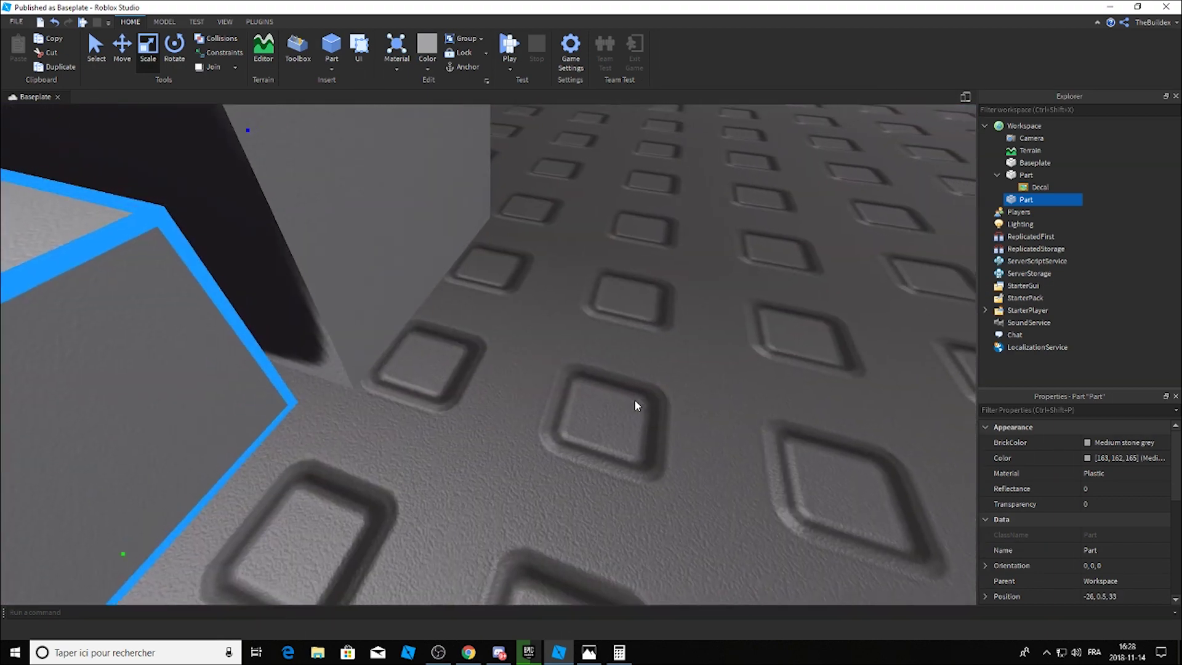
{"action": "scroll", "coordinate": [635, 399], "scroll_direction": "down", "scroll_amount": 6}
{"action": "scroll", "coordinate": [582, 401], "scroll_direction": "up", "scroll_amount": 3}
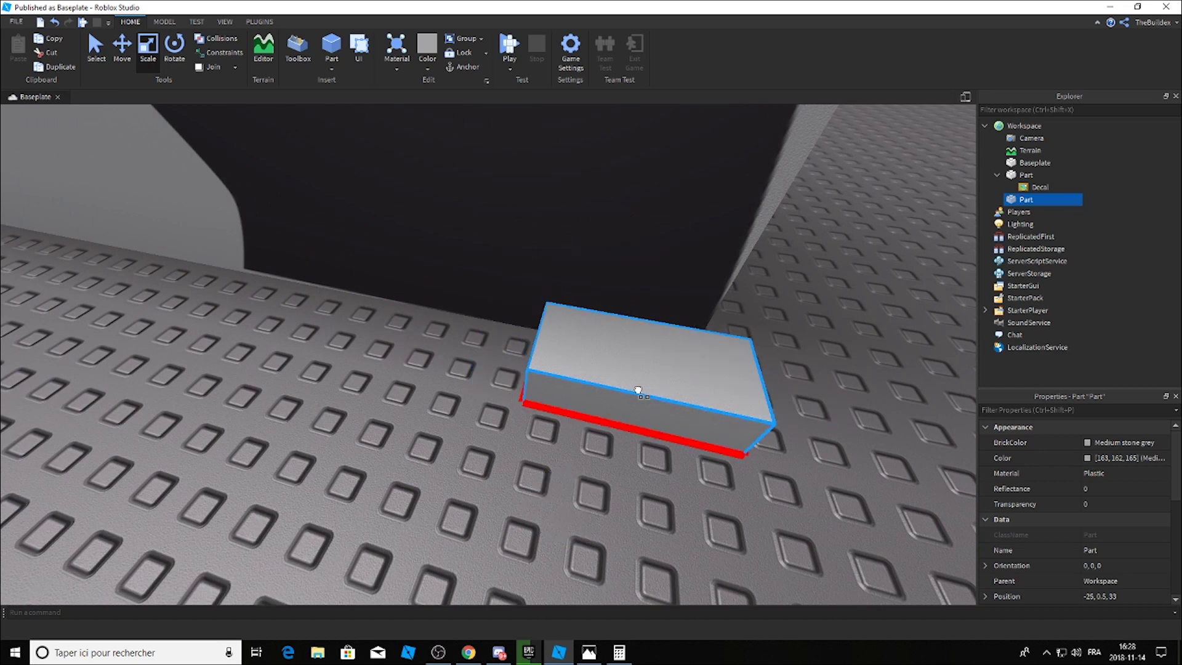
{"action": "left_click_drag", "start_coordinate": [638, 392], "coordinate": [629, 329]}
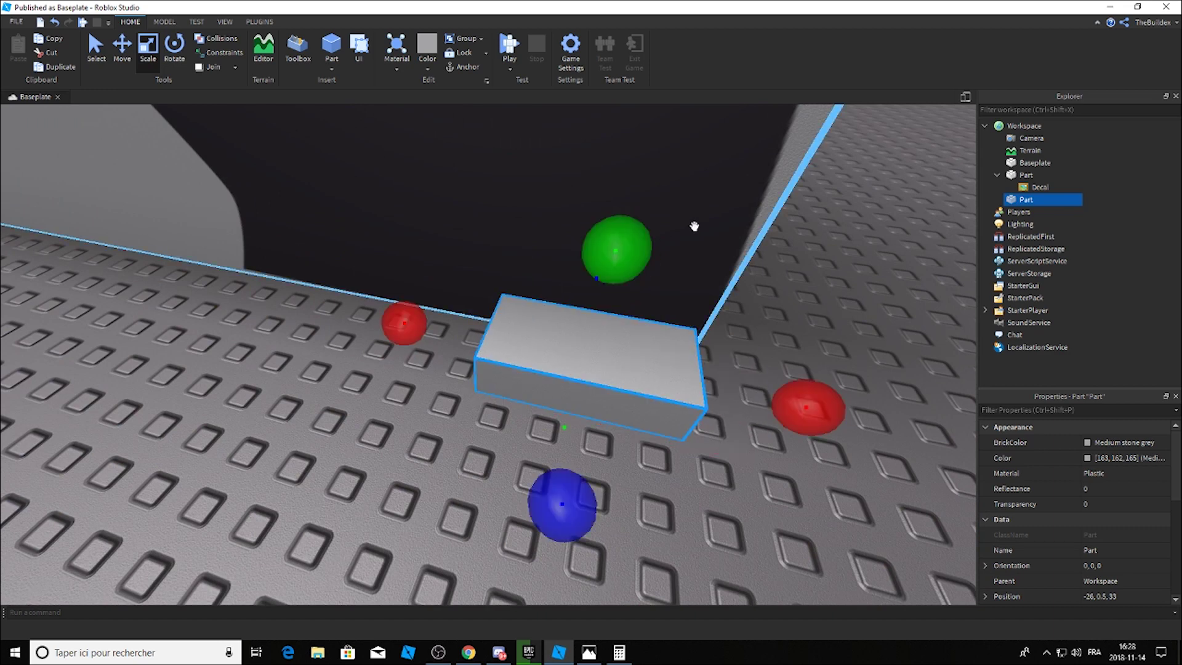
{"action": "middle_click_drag", "start_coordinate": [699, 245], "coordinate": [639, 415]}
{"action": "left_click_drag", "start_coordinate": [517, 411], "coordinate": [539, 374]}
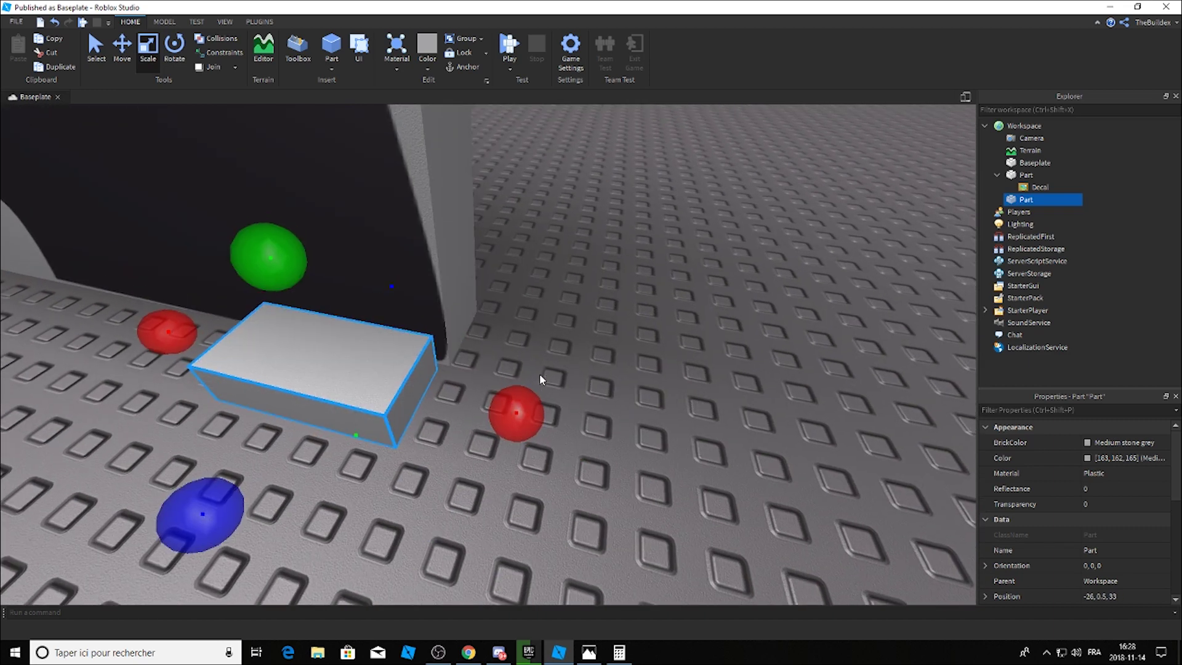
{"action": "scroll", "coordinate": [539, 374], "scroll_direction": "down", "scroll_amount": 5}
{"action": "right_click_drag", "start_coordinate": [539, 375], "coordinate": [570, 346]}
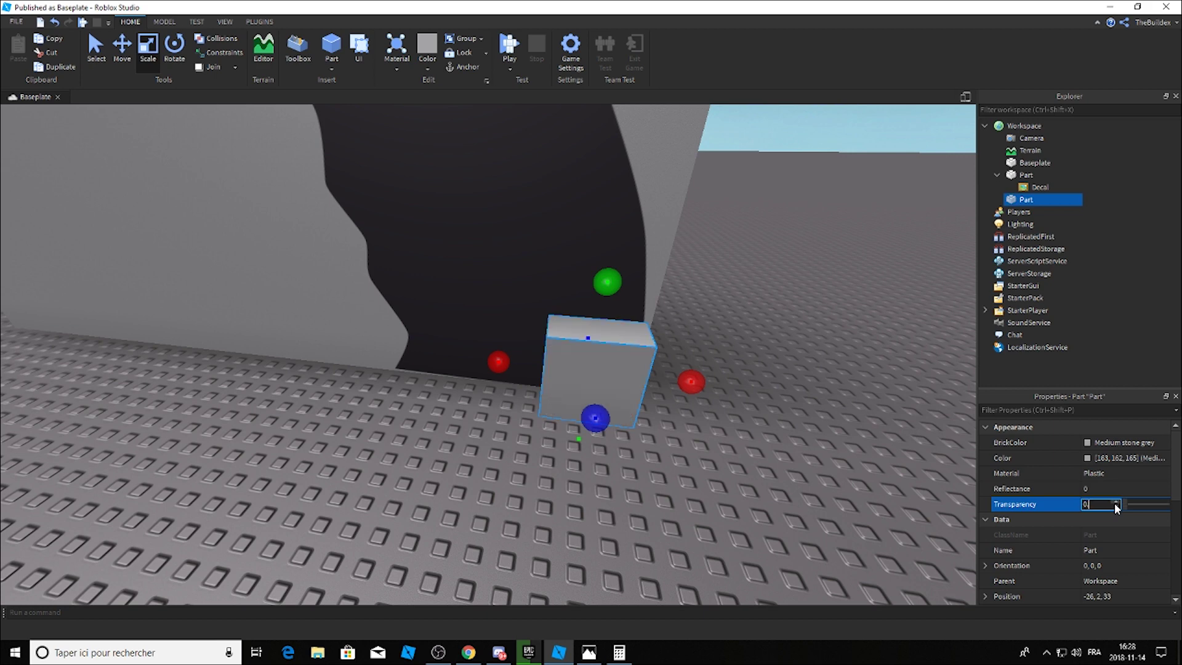
Step: Stretch the block wider to the left and taller so it spans the decal's grip
{"action": "scroll", "coordinate": [606, 202], "scroll_direction": "down", "scroll_amount": 3}
{"action": "right_click_drag", "start_coordinate": [602, 259], "coordinate": [592, 348]}
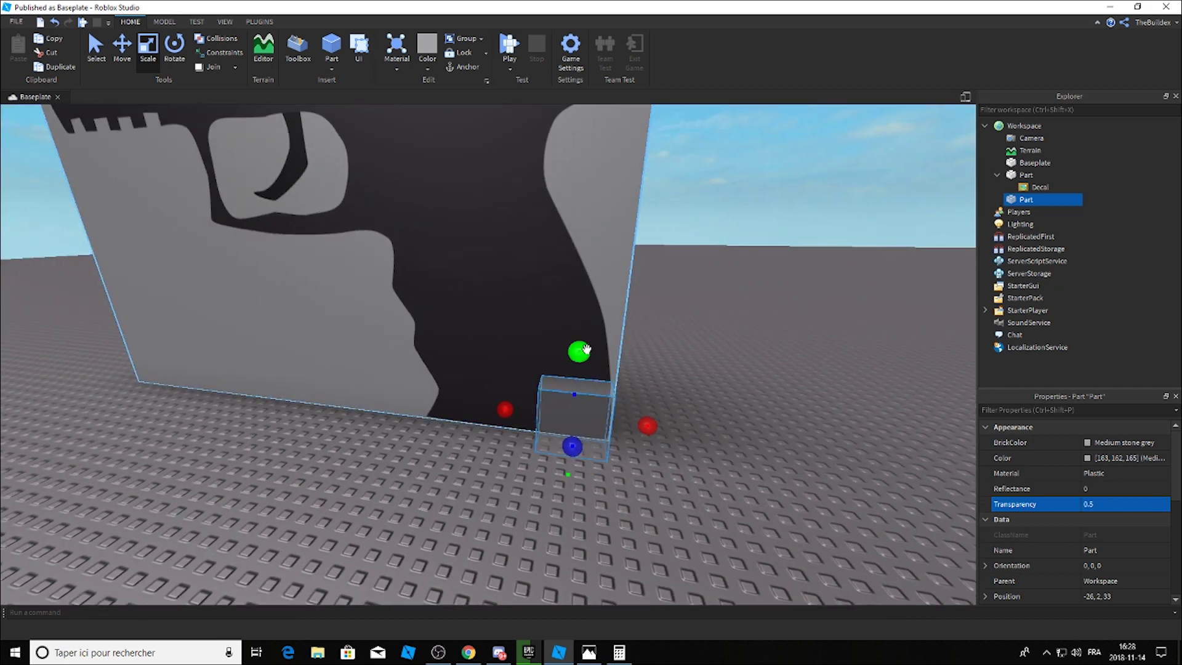
{"action": "left_click_drag", "start_coordinate": [507, 387], "coordinate": [392, 371]}
{"action": "left_click_drag", "start_coordinate": [651, 399], "coordinate": [602, 383]}
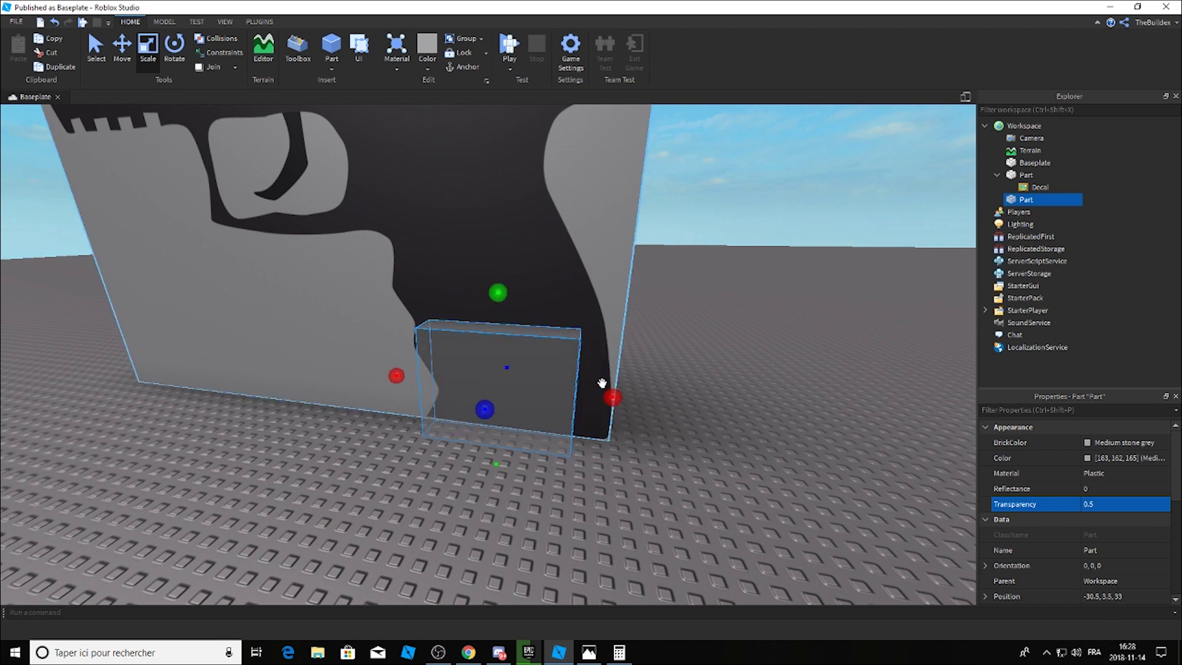
{"action": "left_click_drag", "start_coordinate": [504, 286], "coordinate": [519, 235]}
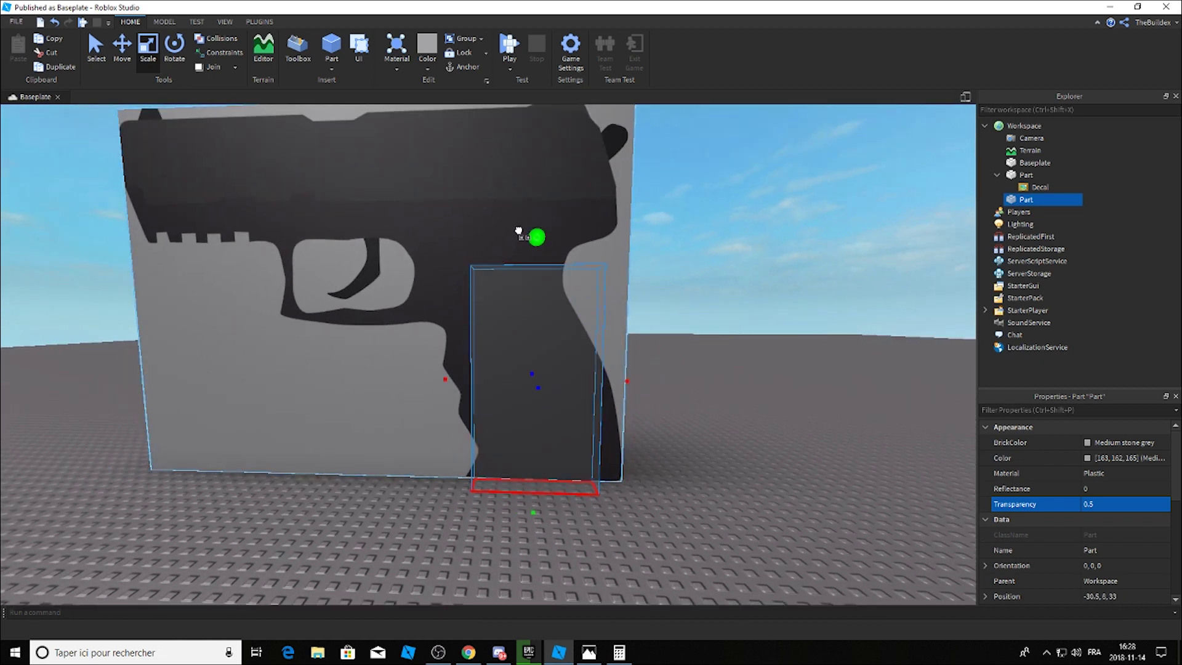
{"action": "left_click_drag", "start_coordinate": [521, 317], "coordinate": [520, 317]}
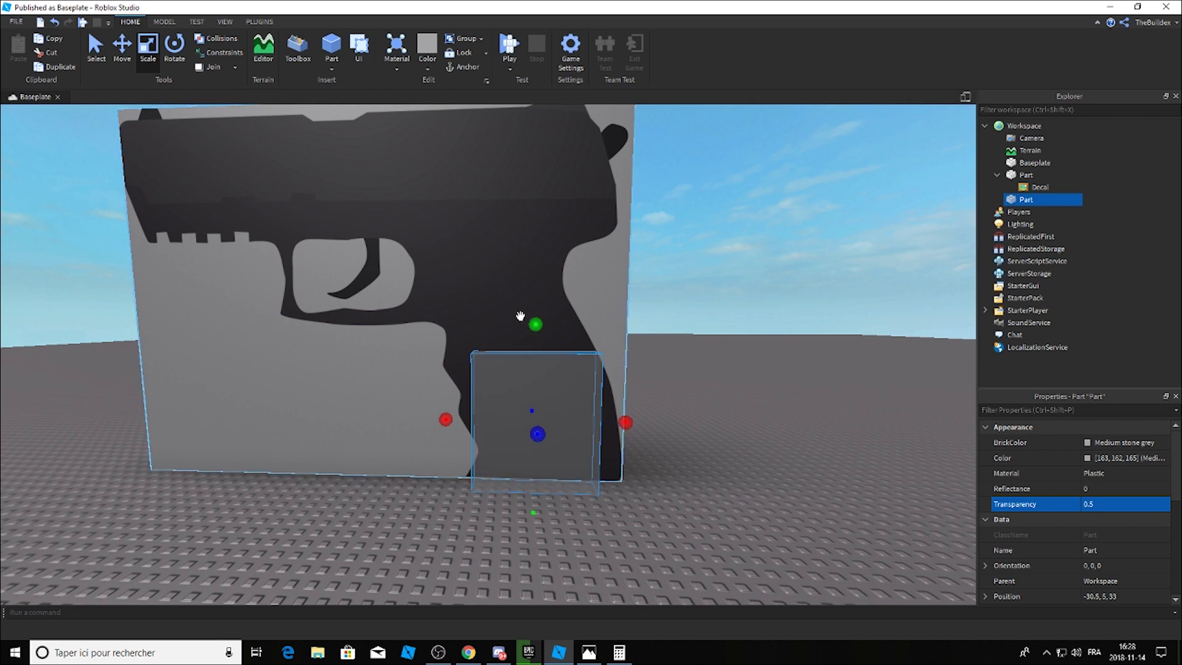
{"action": "left_click_drag", "start_coordinate": [446, 422], "coordinate": [430, 417]}
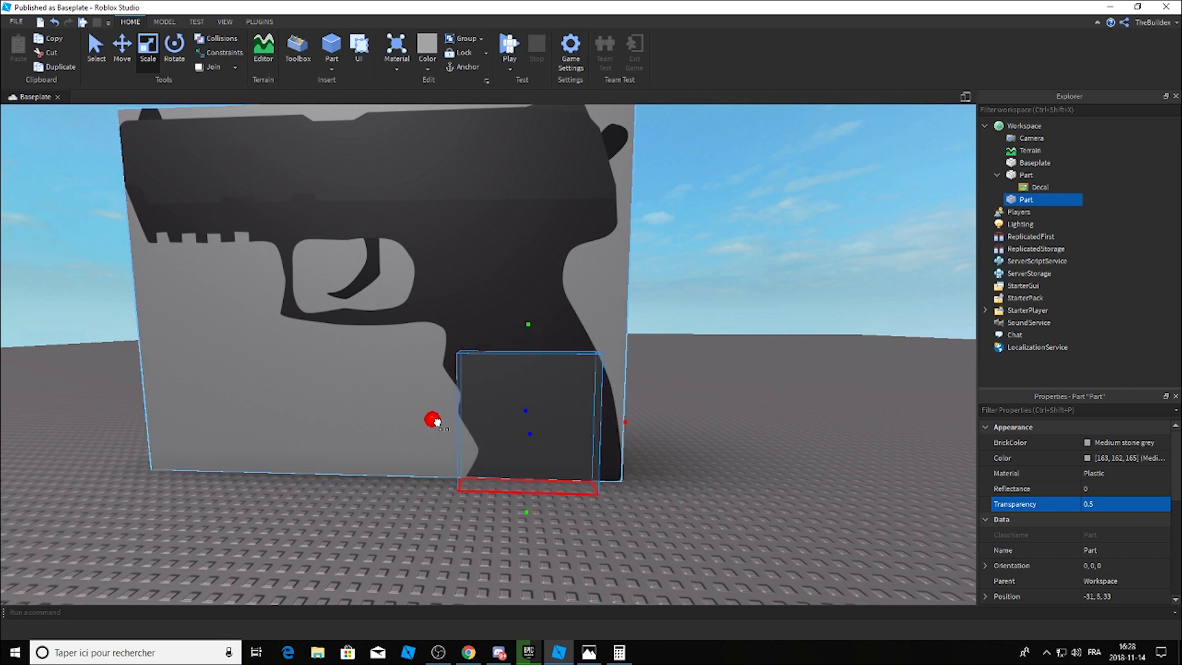
{"action": "scroll", "coordinate": [519, 427], "scroll_direction": "up", "scroll_amount": 5}
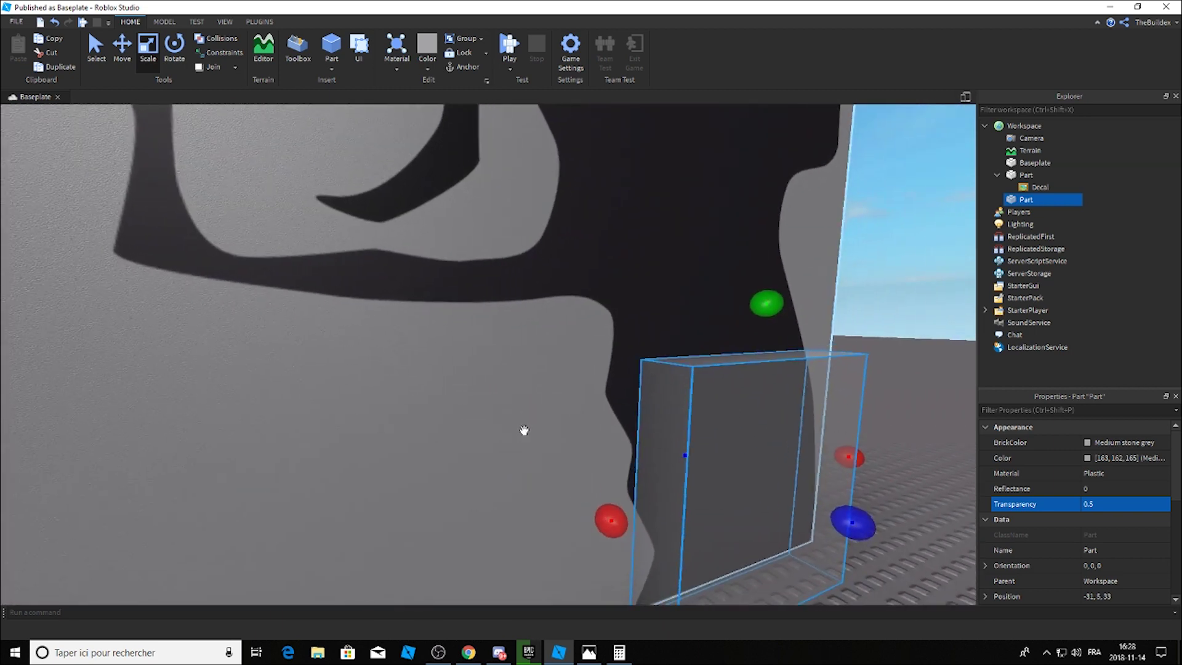
{"action": "right_click_drag", "start_coordinate": [524, 431], "coordinate": [523, 435]}
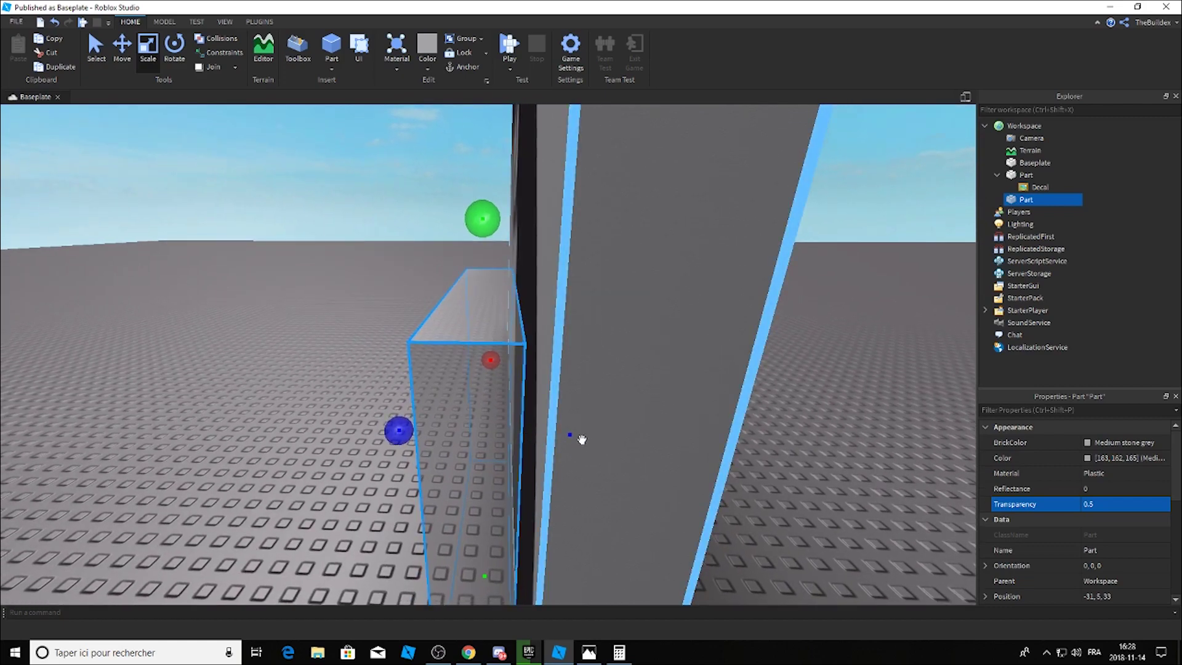
Step: Deepen the block front to back, settle its top edge on the grip, then insert a Wedge
{"action": "left_click_drag", "start_coordinate": [408, 412], "coordinate": [320, 426]}
{"action": "right_click_drag", "start_coordinate": [428, 383], "coordinate": [429, 383]}
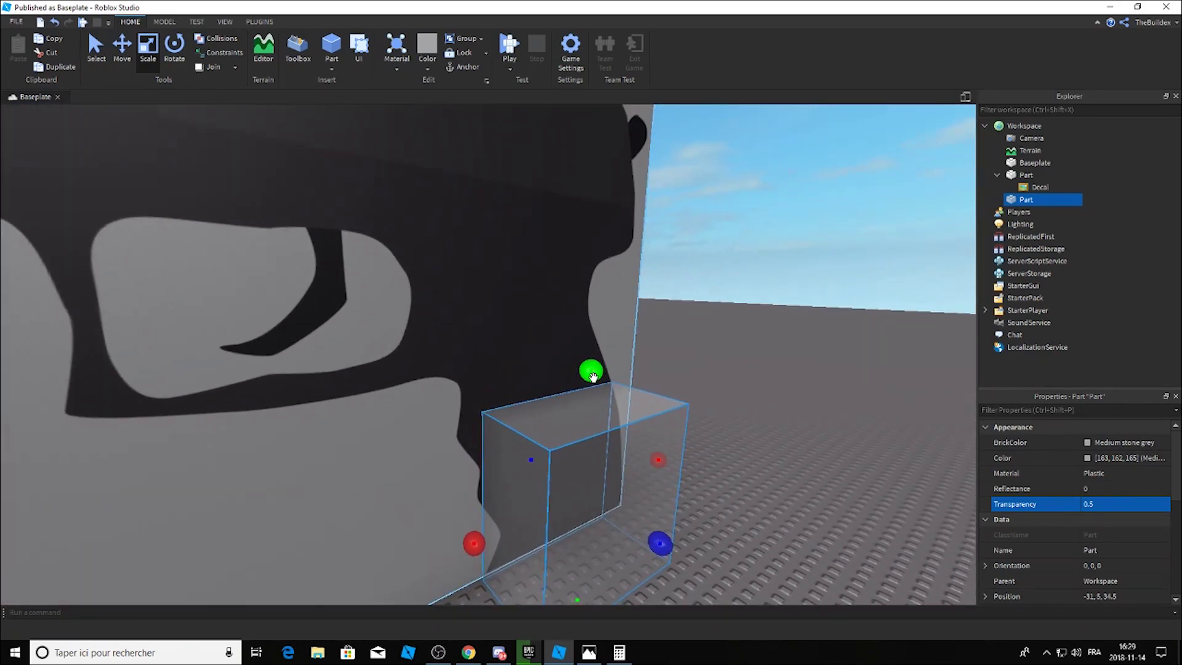
{"action": "left_click_drag", "start_coordinate": [593, 377], "coordinate": [558, 343]}
{"action": "right_click_drag", "start_coordinate": [558, 344], "coordinate": [571, 335]}
{"action": "left_click_drag", "start_coordinate": [571, 335], "coordinate": [619, 229]}
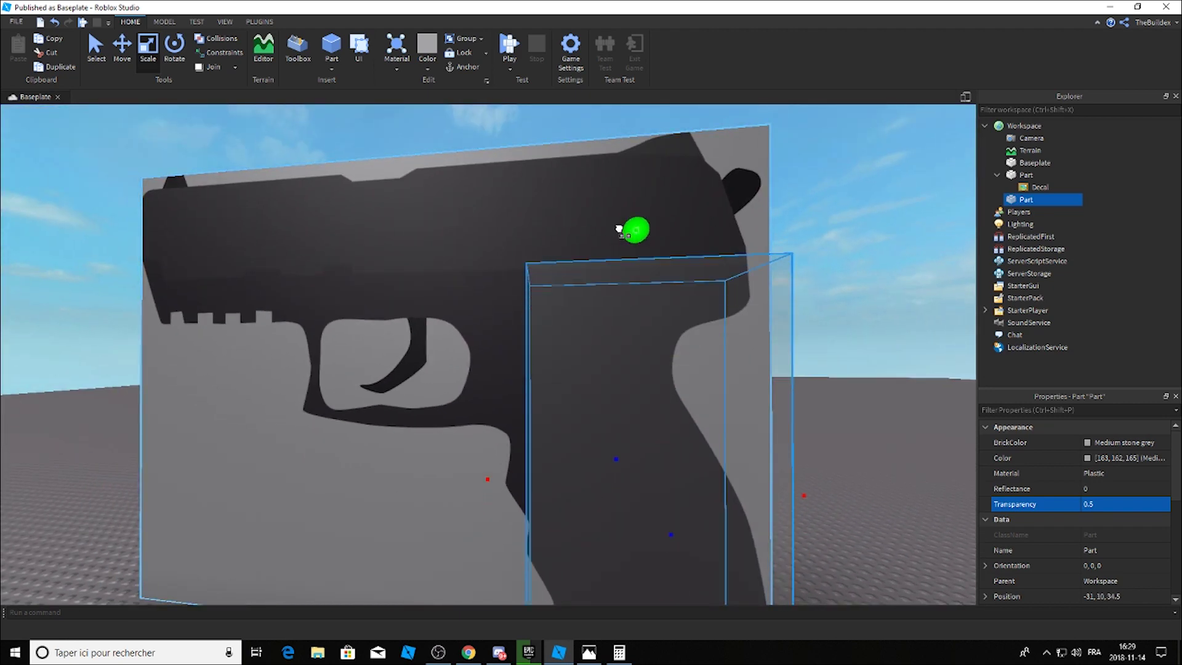
{"action": "left_click_drag", "start_coordinate": [610, 296], "coordinate": [602, 454]}
{"action": "right_click_drag", "start_coordinate": [607, 449], "coordinate": [607, 462]}
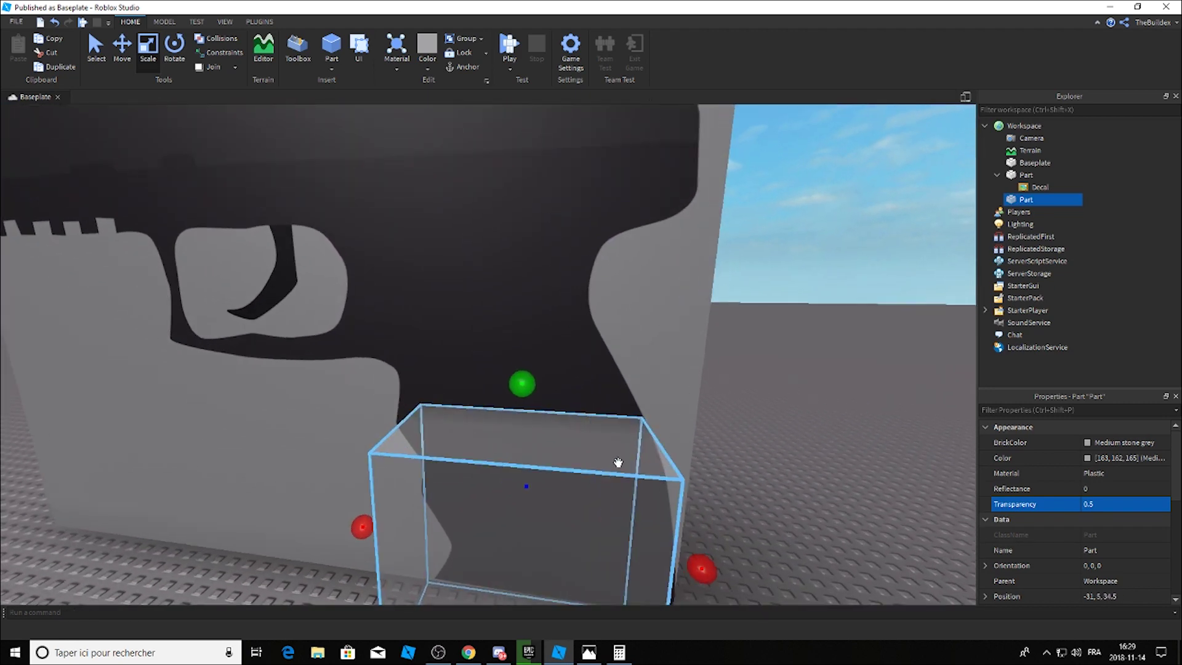
{"action": "scroll", "coordinate": [320, 86], "scroll_direction": "down", "scroll_amount": 1}
{"action": "left_click", "coordinate": [331, 69]}
{"action": "left_click", "coordinate": [345, 117]}
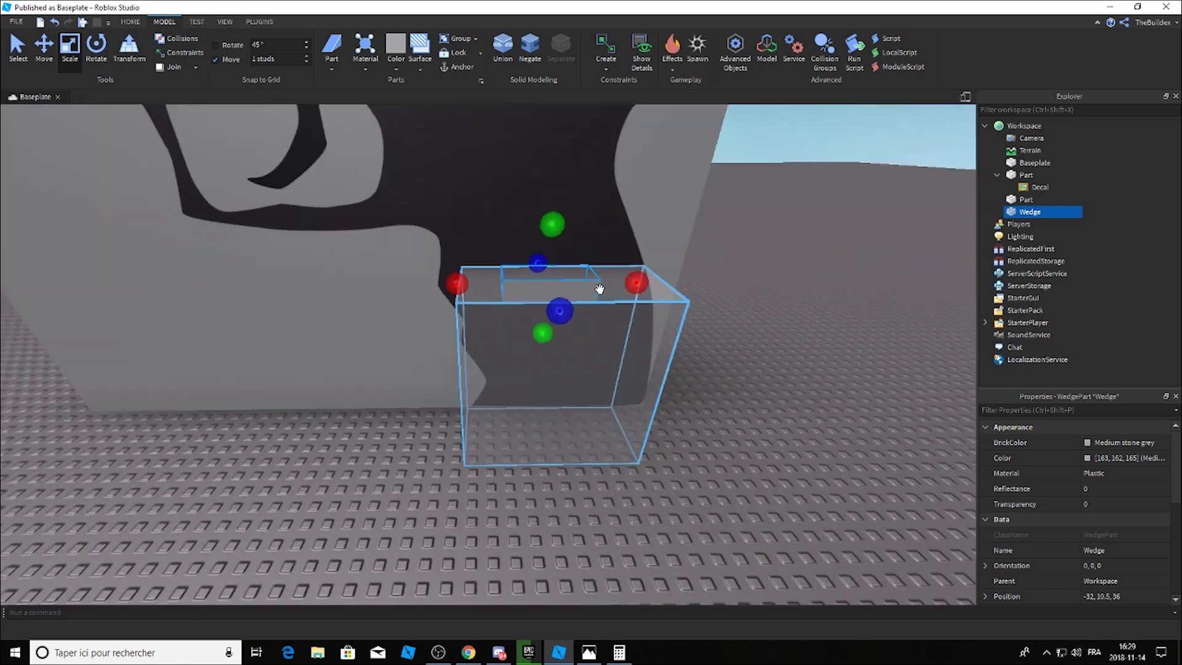
Step: Turn the wedge around, line it up with the grip block and raise it onto the block's top
{"action": "right_click_drag", "start_coordinate": [657, 261], "coordinate": [615, 265]}
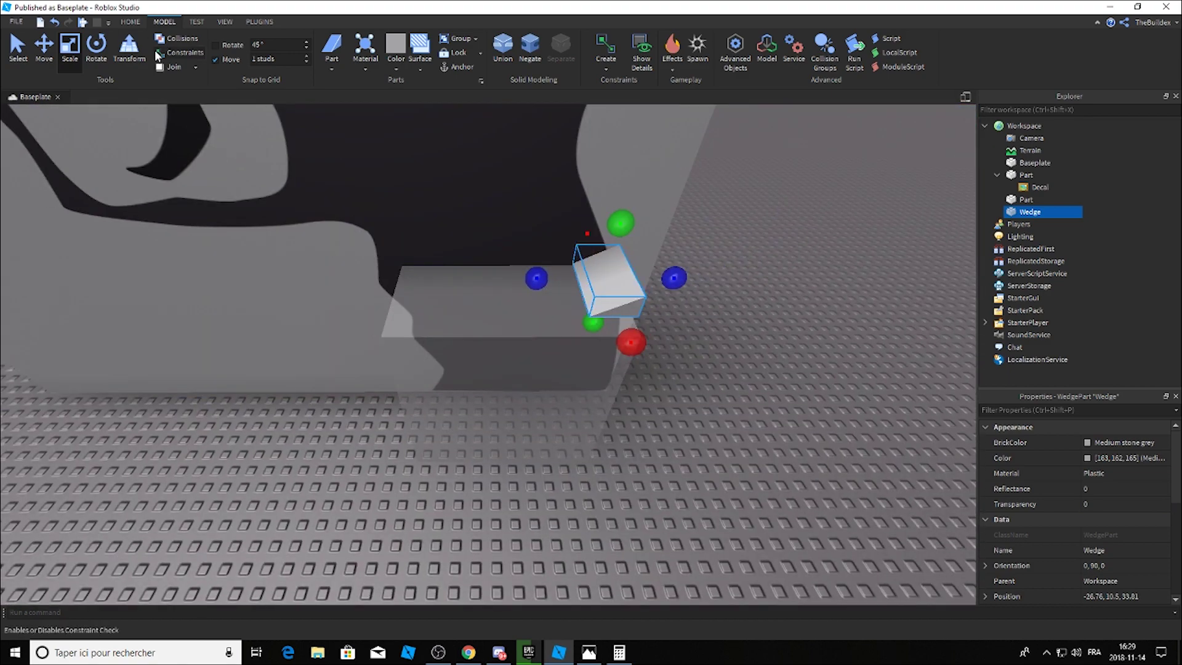
{"action": "key", "text": "ctrl+3"}
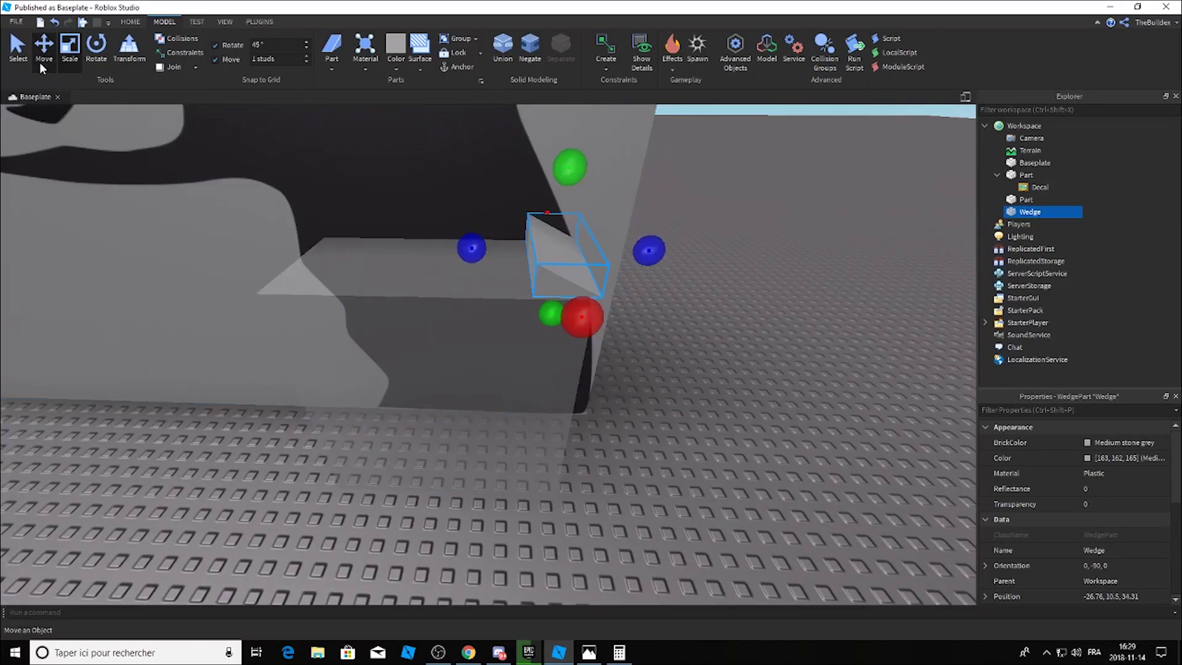
{"action": "left_click", "coordinate": [42, 67]}
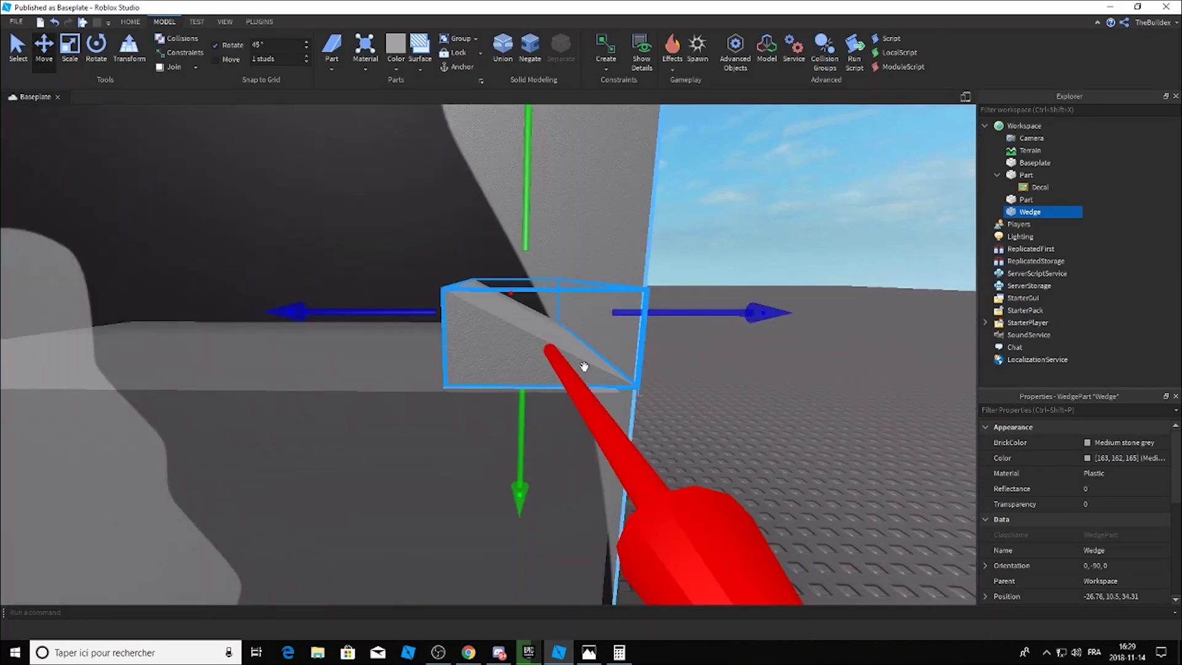
{"action": "right_click_drag", "start_coordinate": [623, 302], "coordinate": [630, 357]}
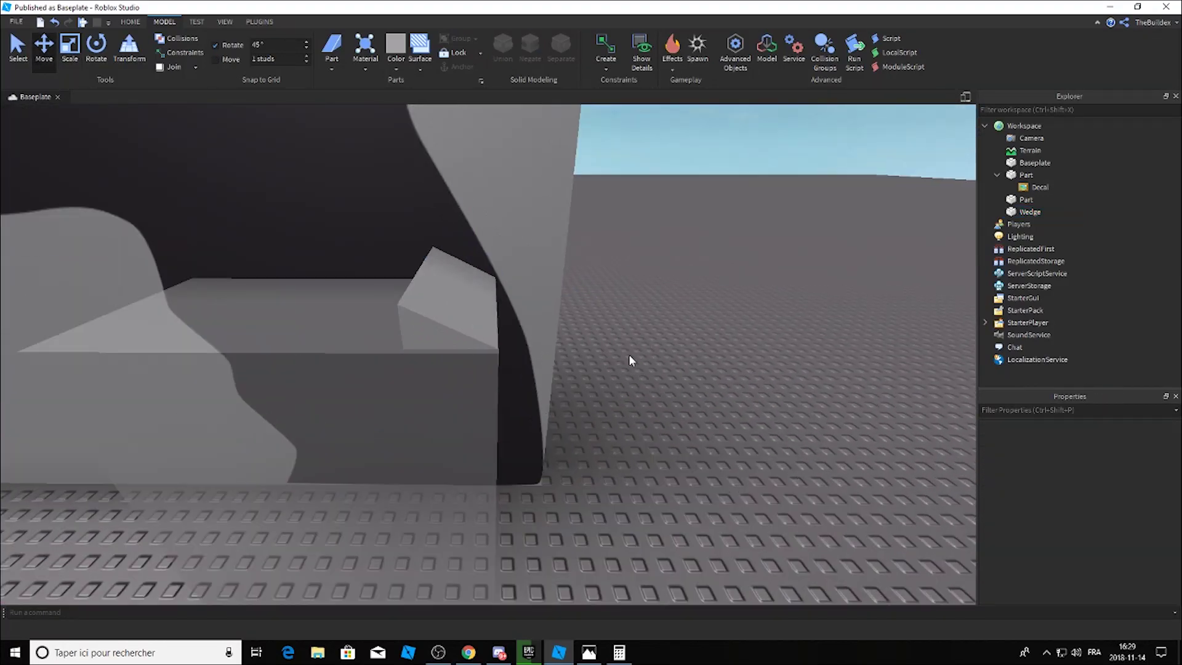
{"action": "key", "text": "ctrl+3"}
{"action": "right_click_drag", "start_coordinate": [288, 300], "coordinate": [491, 264]}
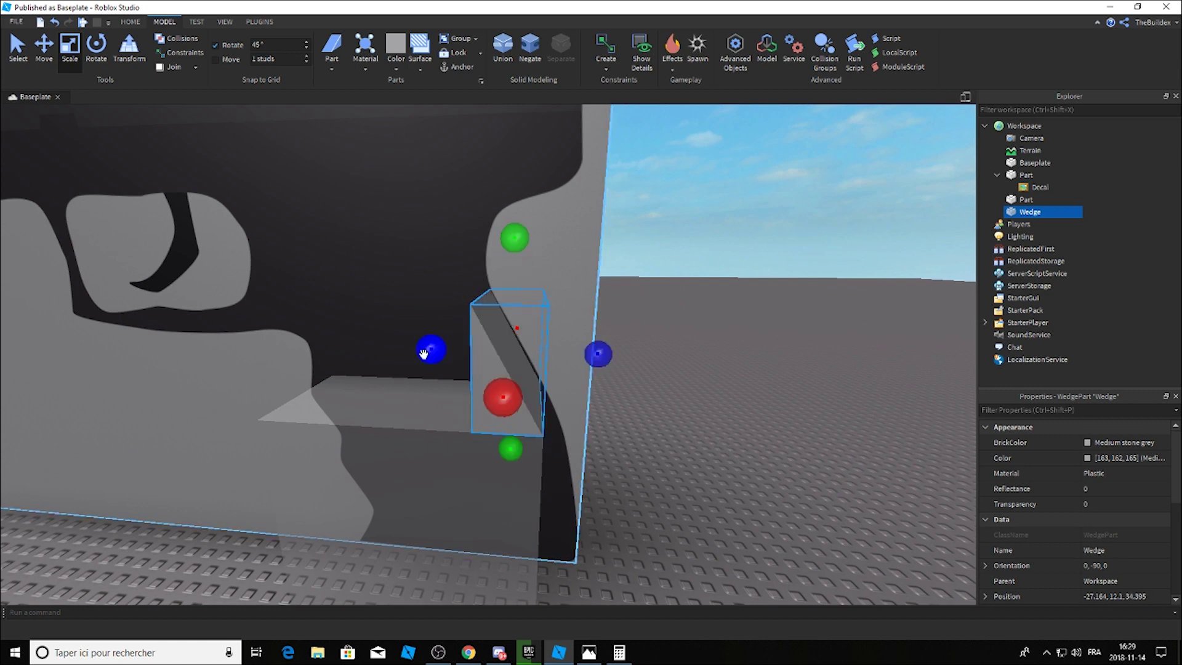
{"action": "right_click_drag", "start_coordinate": [425, 342], "coordinate": [506, 398]}
{"action": "left_click", "coordinate": [507, 398]}
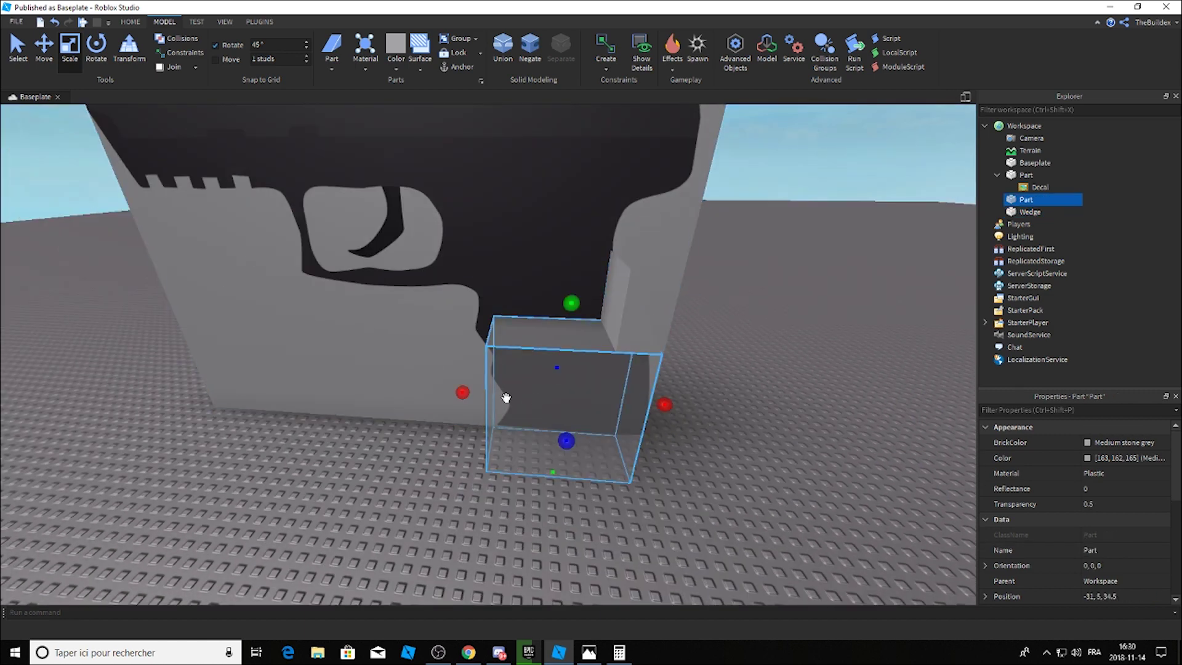
Step: Duplicate the grip block, place the copy above the original and stretch it taller
{"action": "key", "text": "ctrl+d"}
{"action": "right_click_drag", "start_coordinate": [570, 233], "coordinate": [684, 384]}
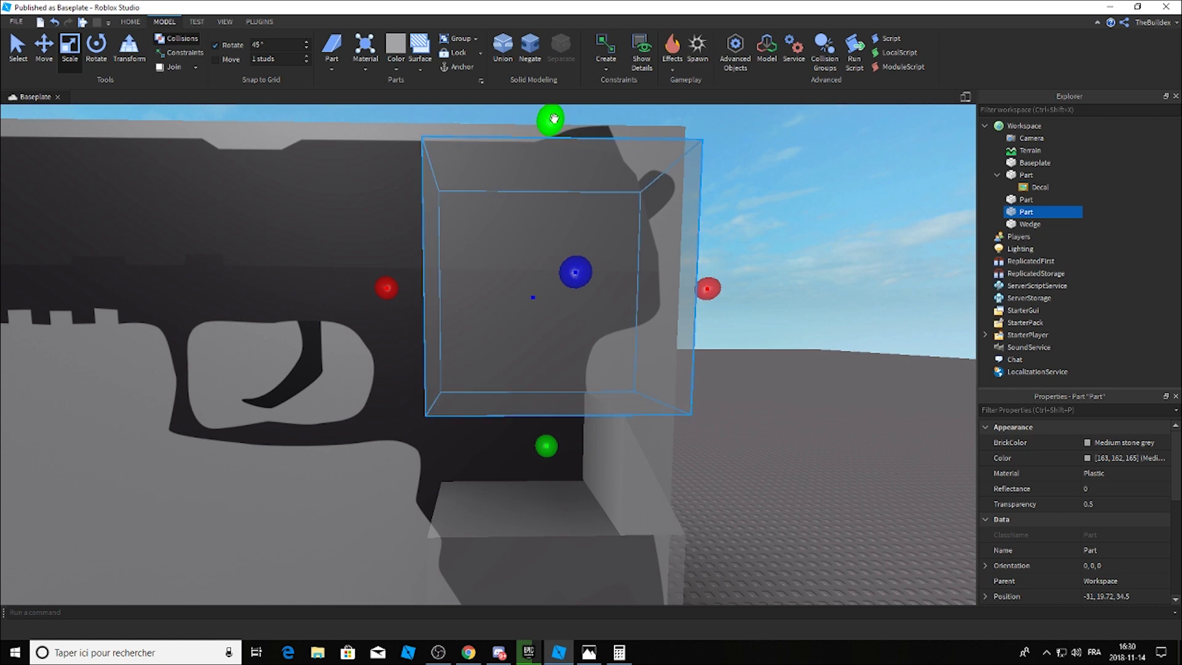
{"action": "left_click_drag", "start_coordinate": [514, 452], "coordinate": [500, 558]}
{"action": "mouse_move", "coordinate": [649, 434]}
{"action": "right_mouse_down"}
{"action": "mouse_move", "coordinate": [299, 267]}
{"action": "mouse_move", "coordinate": [456, 356]}
{"action": "right_mouse_up"}
{"action": "left_click_drag", "start_coordinate": [443, 319], "coordinate": [465, 265]}
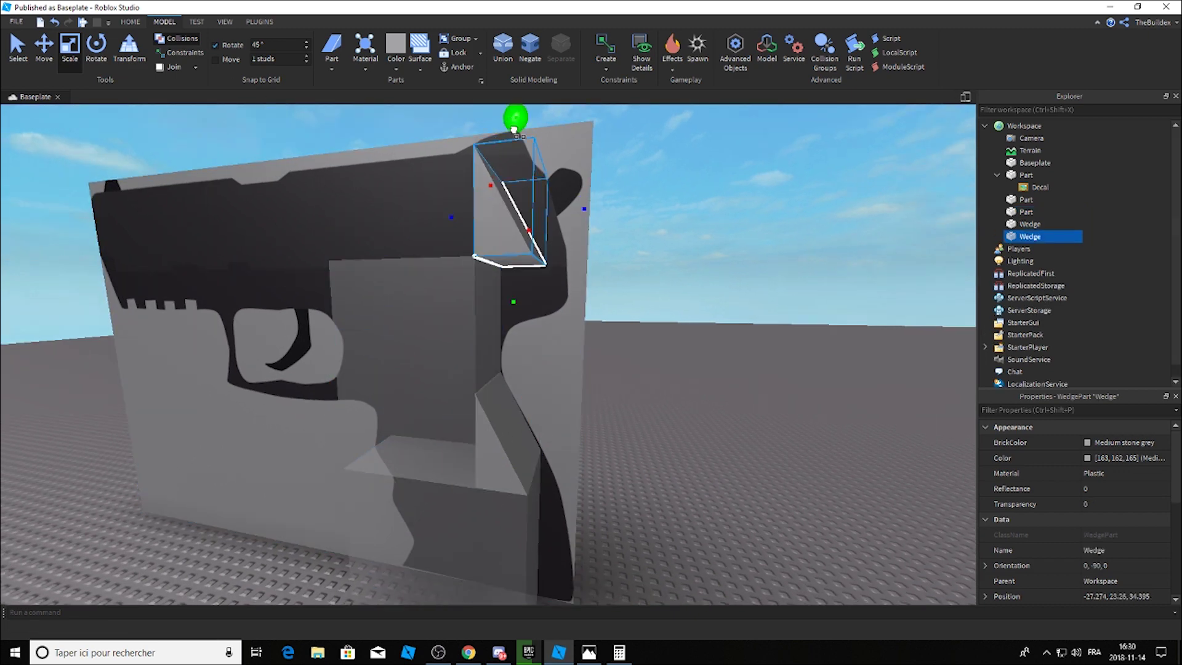
Step: Lower the new wedge toward the slide and flip it upside down into place
{"action": "left_click_drag", "start_coordinate": [507, 177], "coordinate": [507, 209]}
{"action": "scroll", "coordinate": [507, 210], "scroll_direction": "up", "scroll_amount": 3}
{"action": "right_click_drag", "start_coordinate": [505, 170], "coordinate": [505, 169]}
{"action": "key", "text": "ctrl+4"}
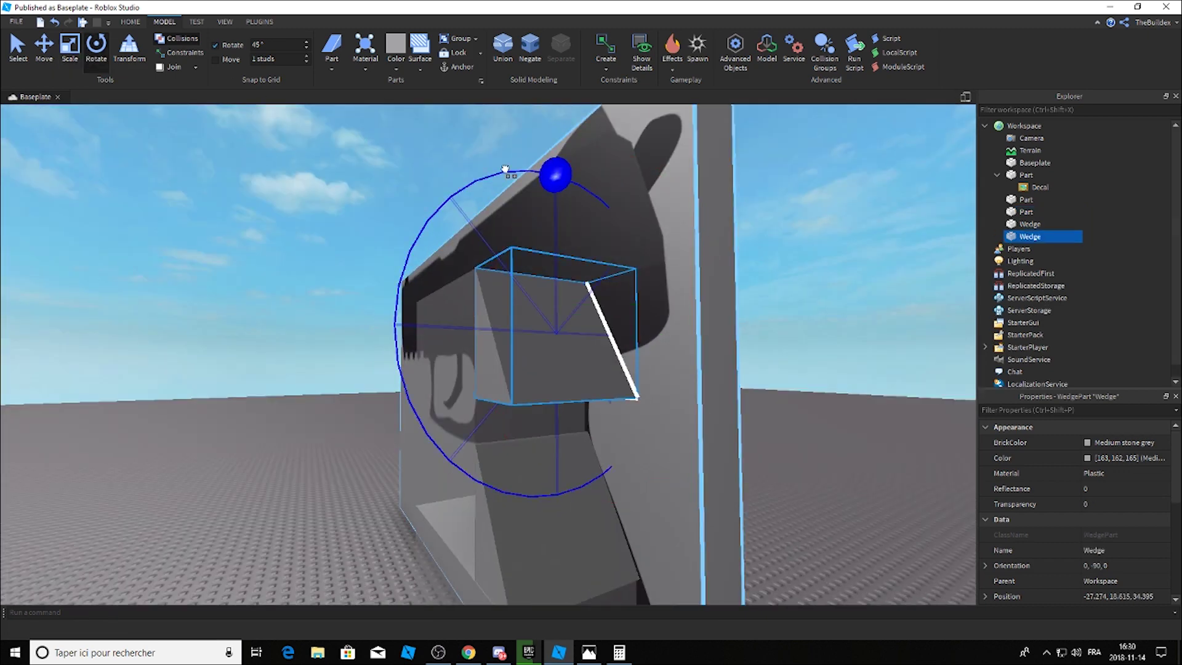
{"action": "left_click_drag", "start_coordinate": [556, 493], "coordinate": [604, 470]}
{"action": "left_click_drag", "start_coordinate": [501, 160], "coordinate": [483, 281]}
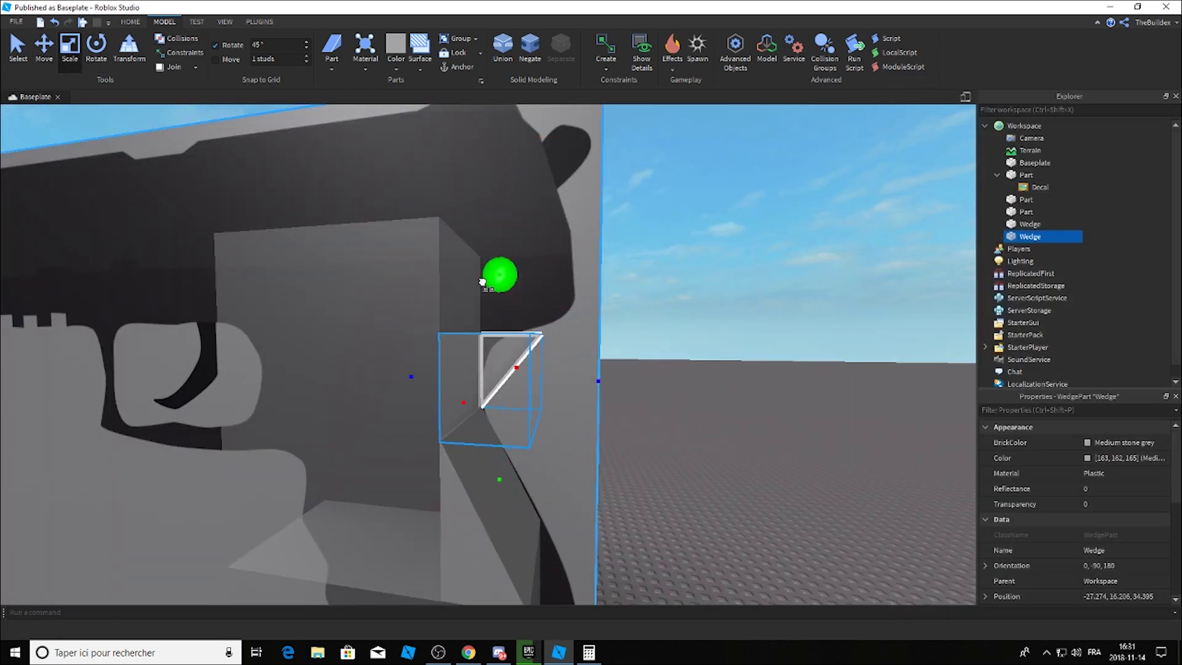
Step: Raise the transparent block at the grip top up toward the slide
{"action": "left_click", "coordinate": [448, 267]}
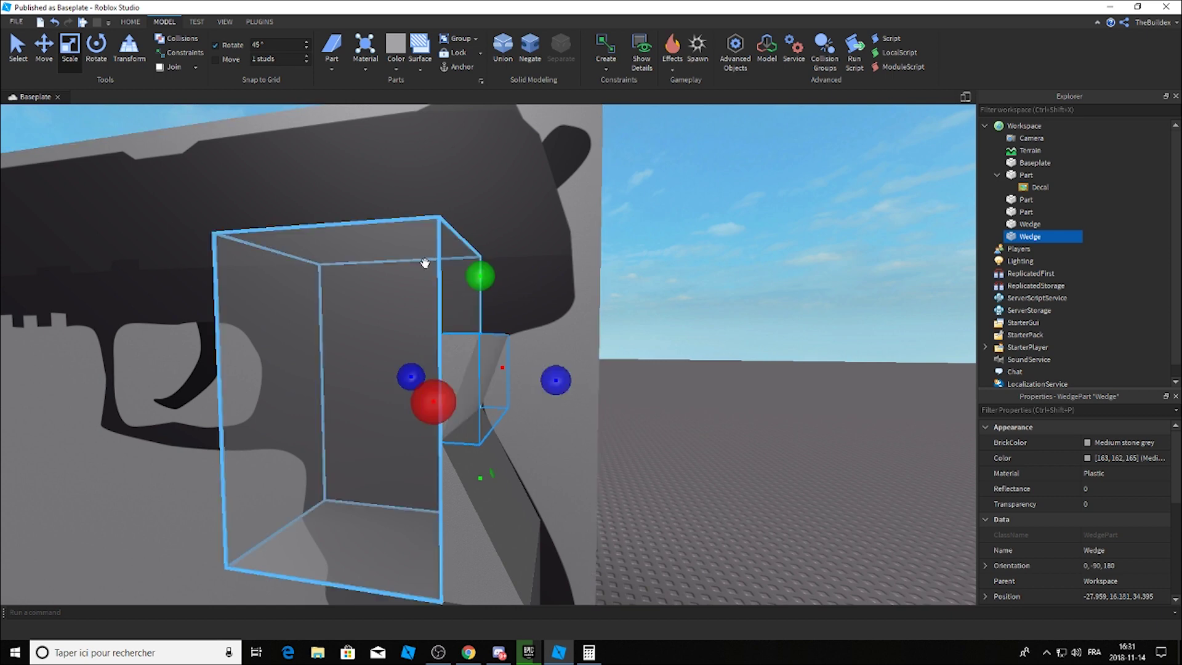
{"action": "key", "text": "f"}
{"action": "mouse_move", "coordinate": [526, 360]}
{"action": "left_mouse_down"}
{"action": "mouse_move", "coordinate": [222, 363]}
{"action": "mouse_move", "coordinate": [428, 371]}
{"action": "left_mouse_up"}
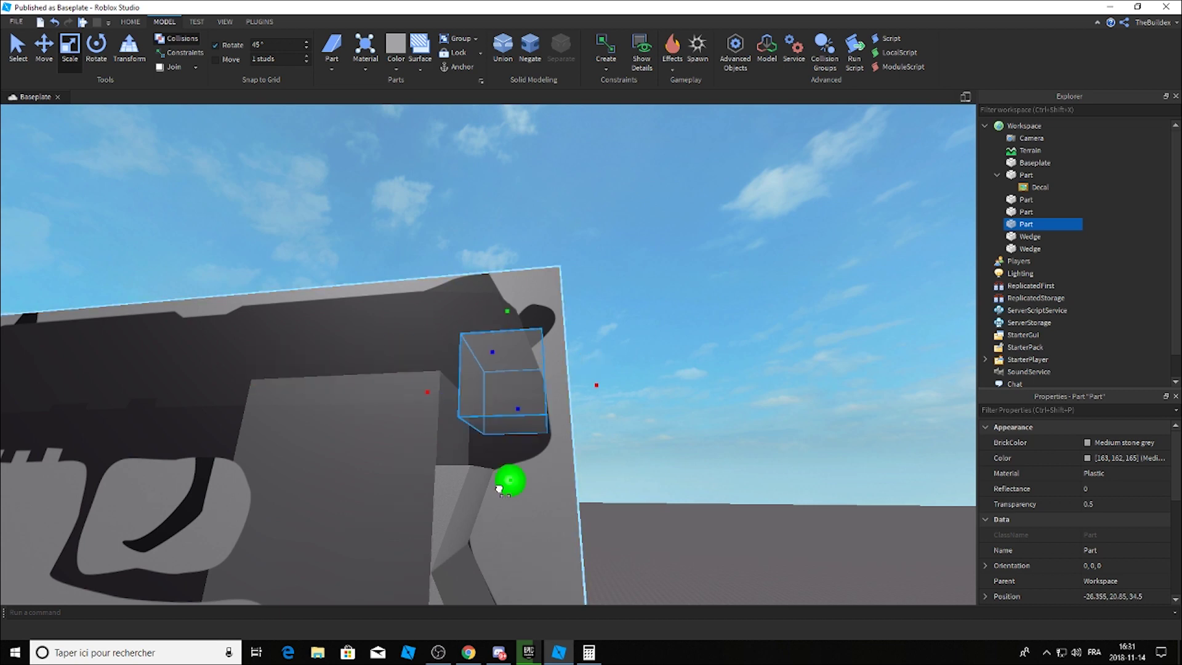
{"action": "scroll", "coordinate": [489, 497], "scroll_direction": "up", "scroll_amount": 5}
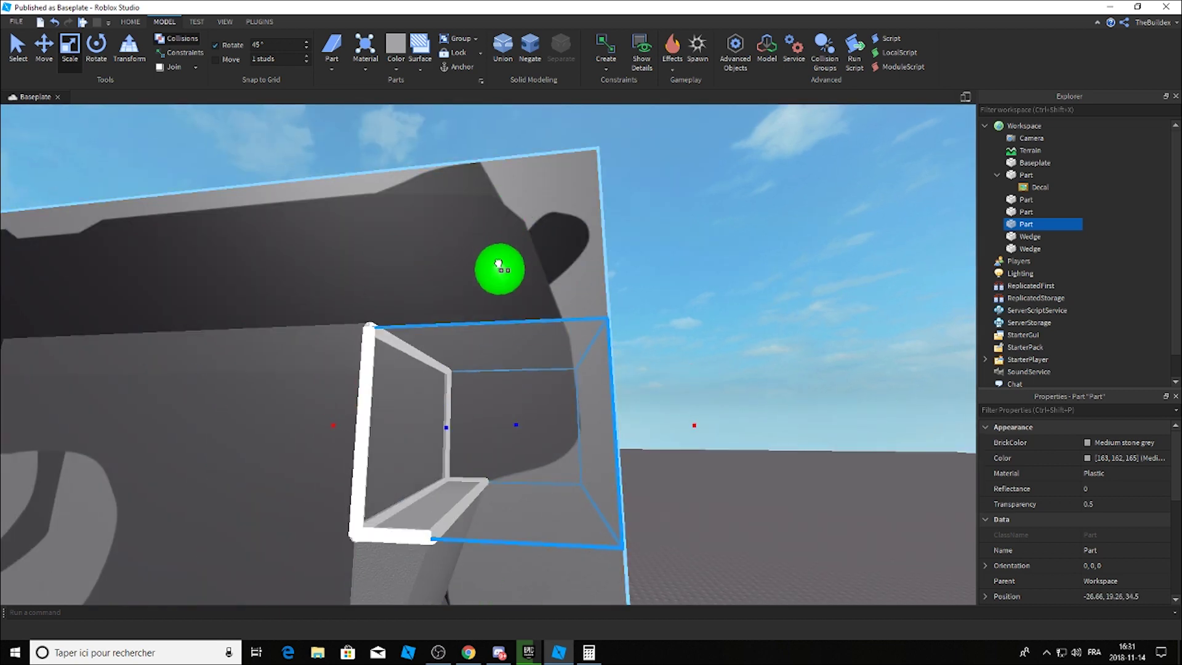
{"action": "right_click_drag", "start_coordinate": [492, 261], "coordinate": [625, 254]}
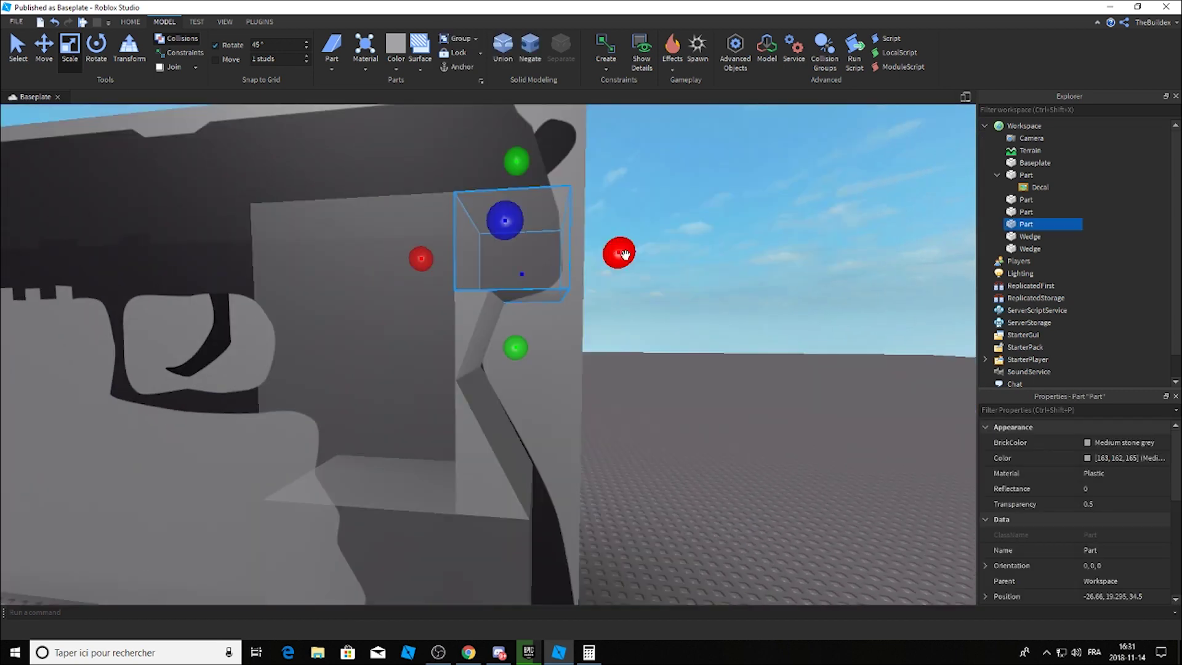
Step: Fit the wedge behind the grip at orientation 0, 90, 0, nudged toward the grip
{"action": "left_click", "coordinate": [470, 326]}
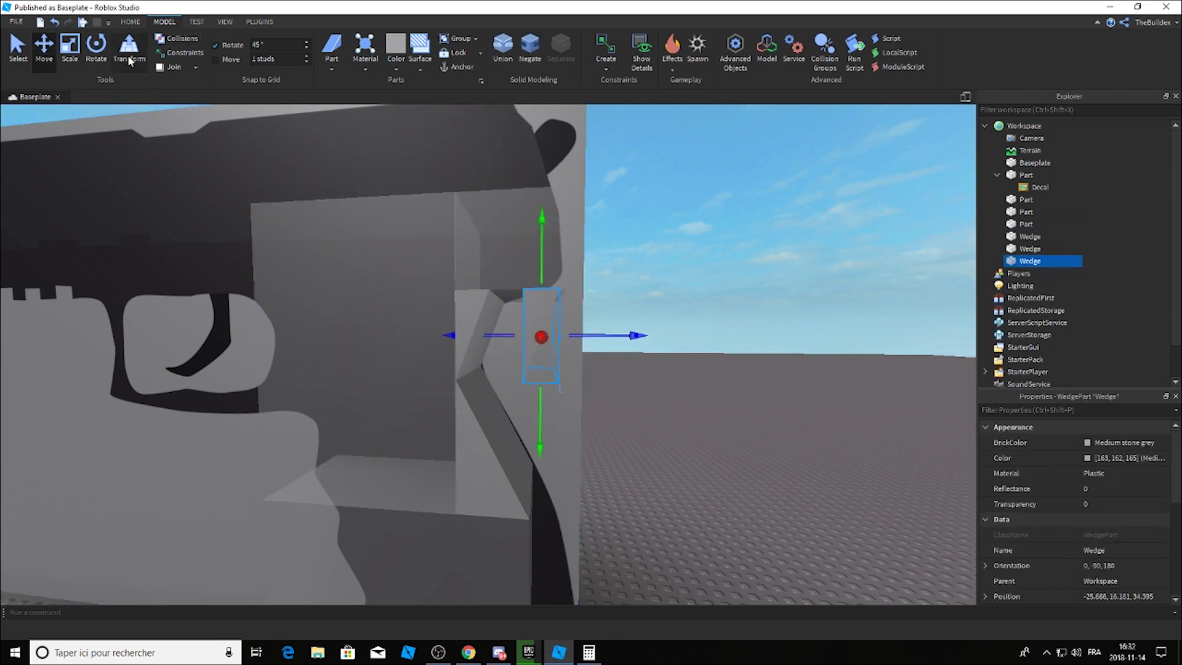
{"action": "left_click", "coordinate": [130, 60]}
{"action": "right_click_drag", "start_coordinate": [749, 349], "coordinate": [618, 282]}
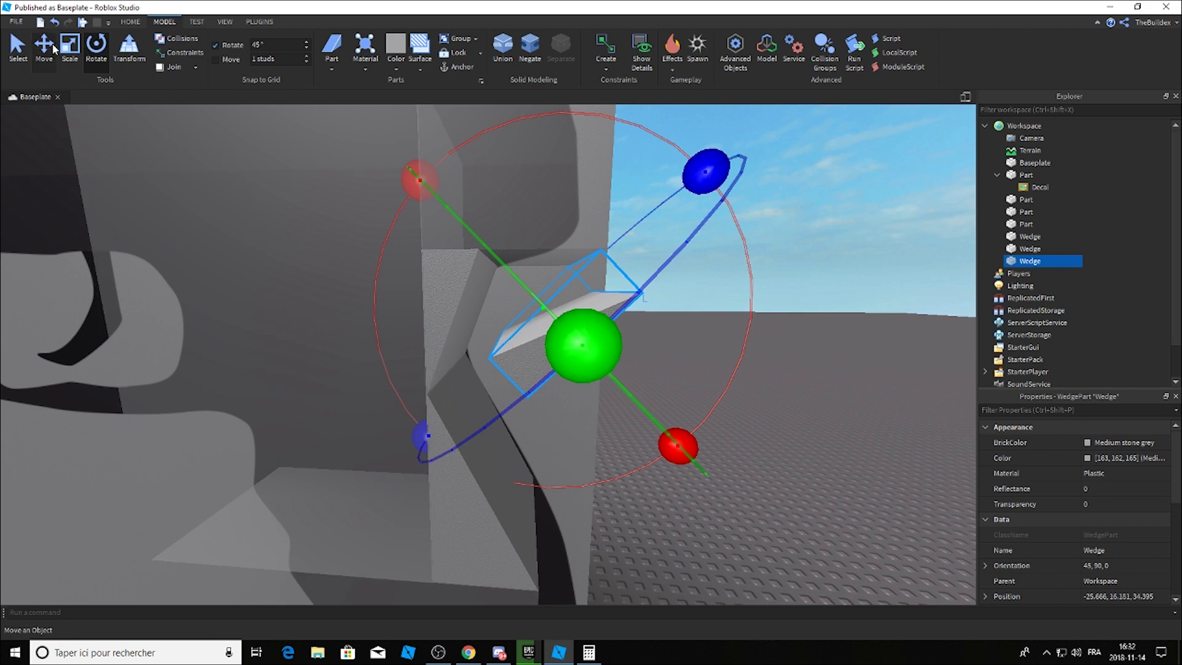
{"action": "left_click_drag", "start_coordinate": [657, 148], "coordinate": [666, 370]}
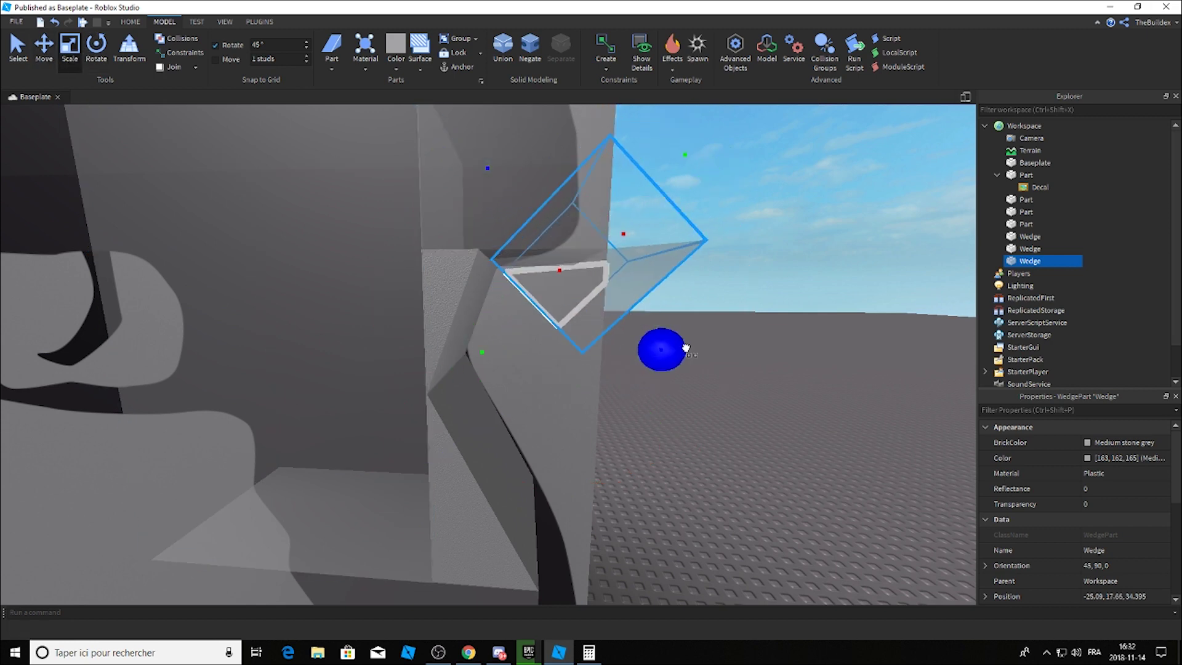
{"action": "left_click_drag", "start_coordinate": [647, 246], "coordinate": [805, 272]}
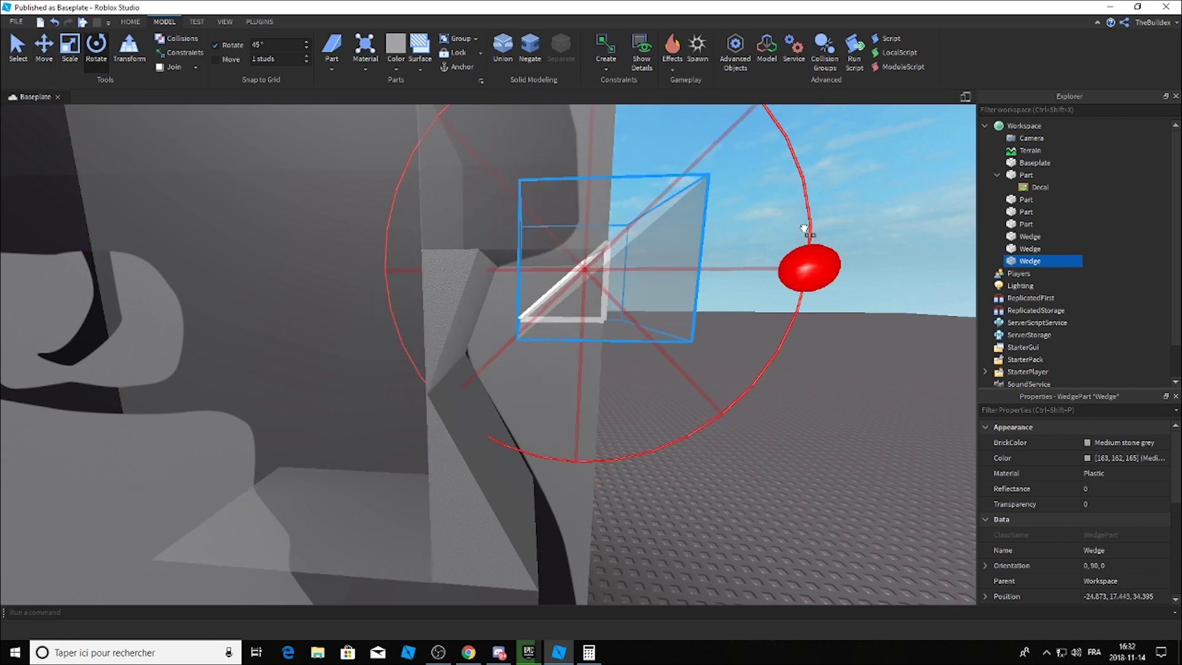
{"action": "left_click_drag", "start_coordinate": [789, 206], "coordinate": [766, 221]}
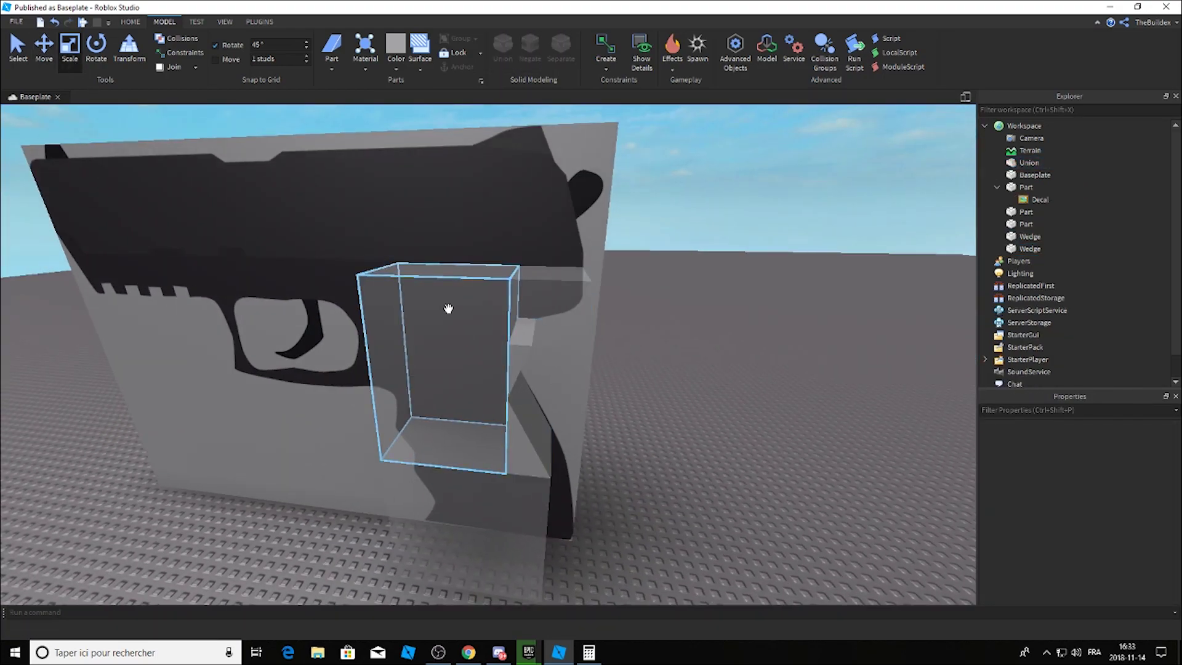
Step: Select the pistol block and the new union, then slide the half-transparent block along the pistol's top
{"action": "left_click", "coordinate": [448, 308]}
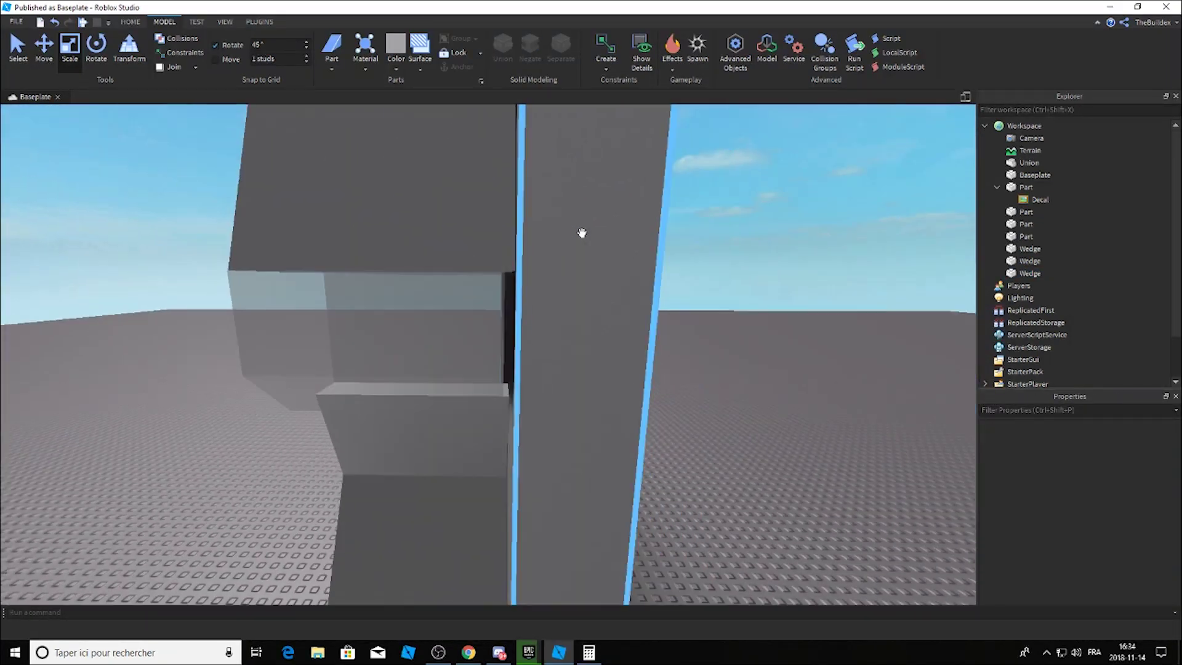
{"action": "left_click", "coordinate": [431, 334]}
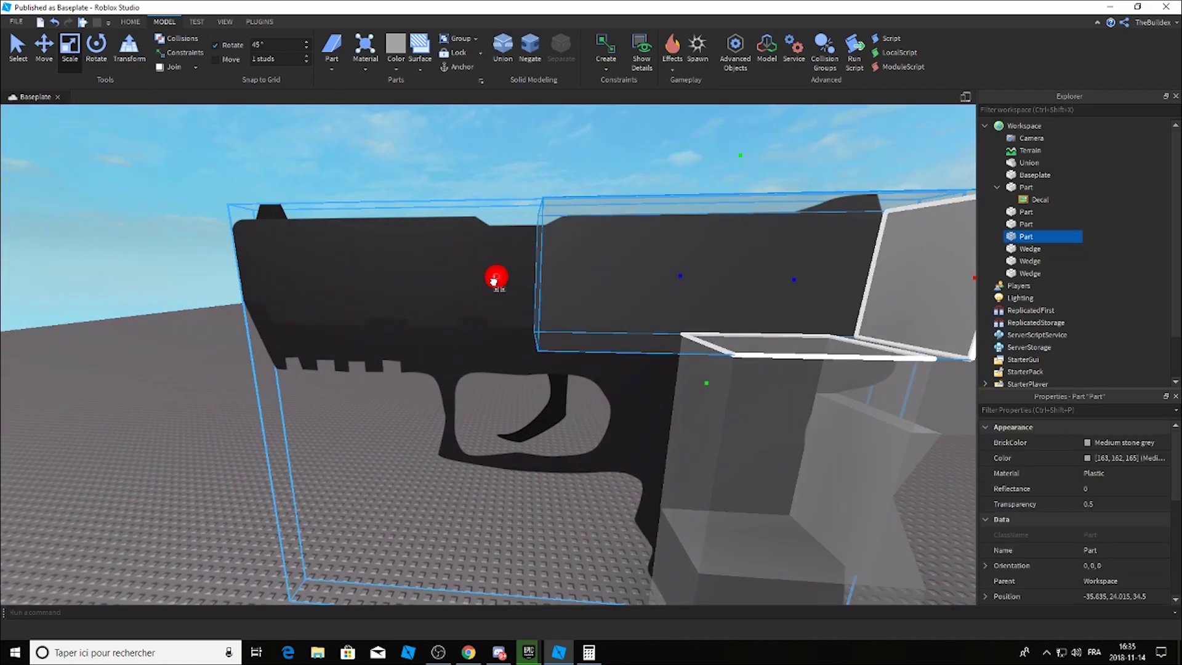
{"action": "left_click_drag", "start_coordinate": [494, 281], "coordinate": [337, 304]}
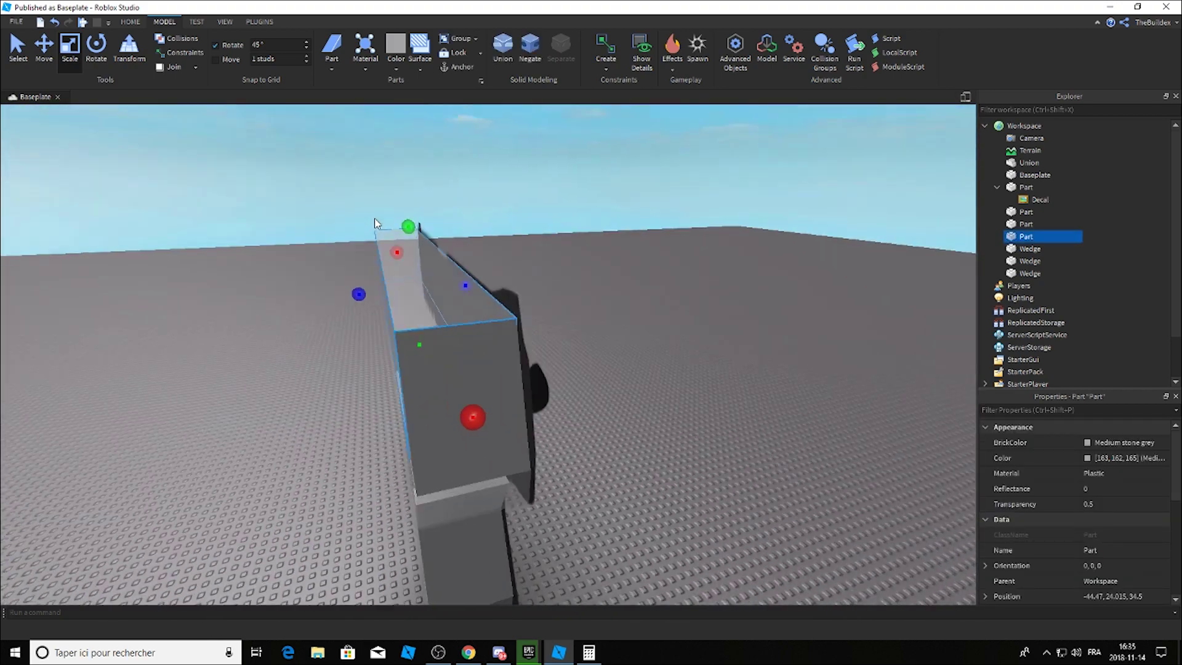
Step: Duplicate the slide block, shorten the copy from its front, and set move snap to 0.2 studs
{"action": "key", "text": "ctrl+d"}
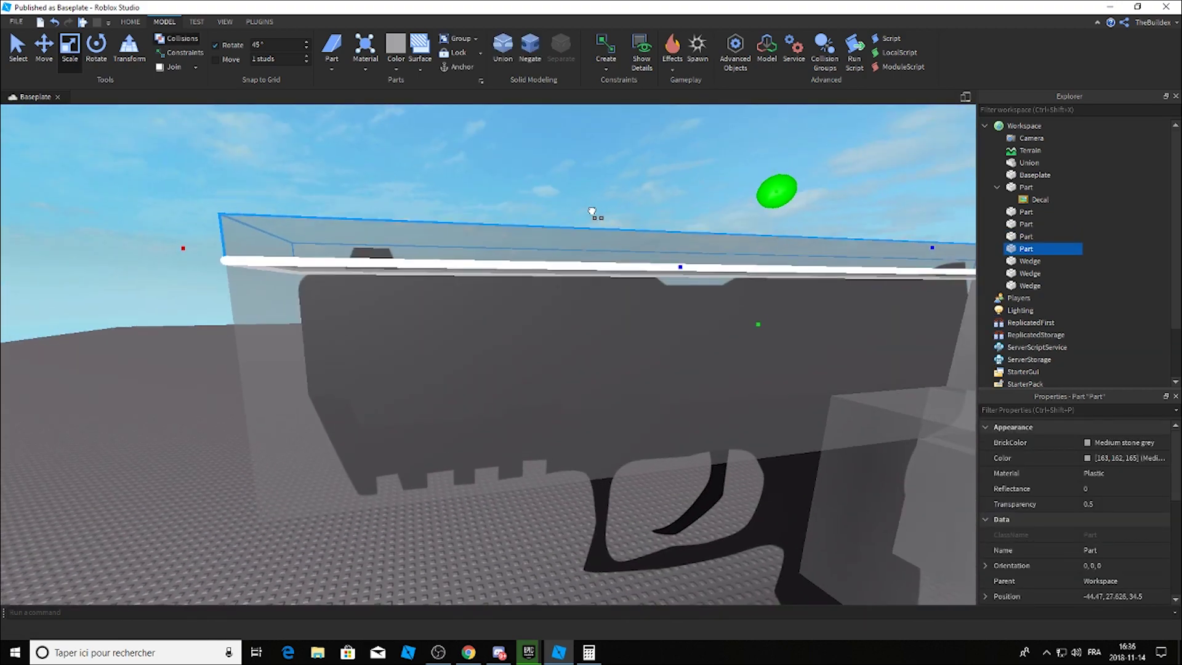
{"action": "left_click_drag", "start_coordinate": [211, 241], "coordinate": [287, 245]}
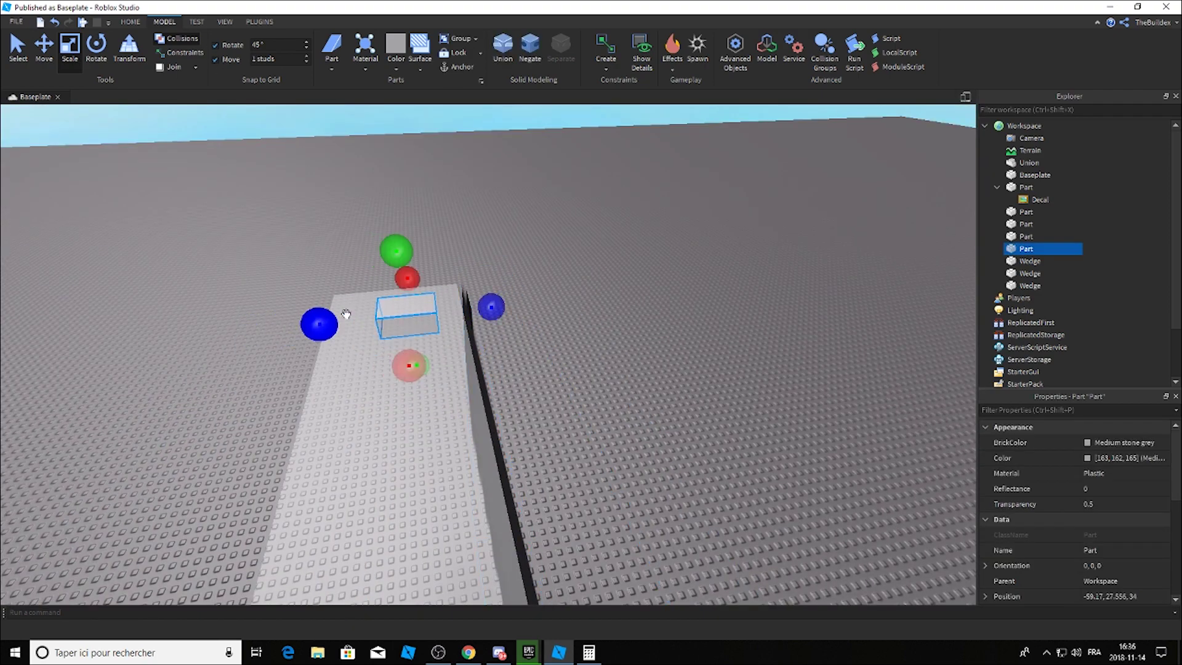
{"action": "key", "text": "f"}
{"action": "left_click", "coordinate": [277, 59]}
{"action": "type", "text": "0.5"}
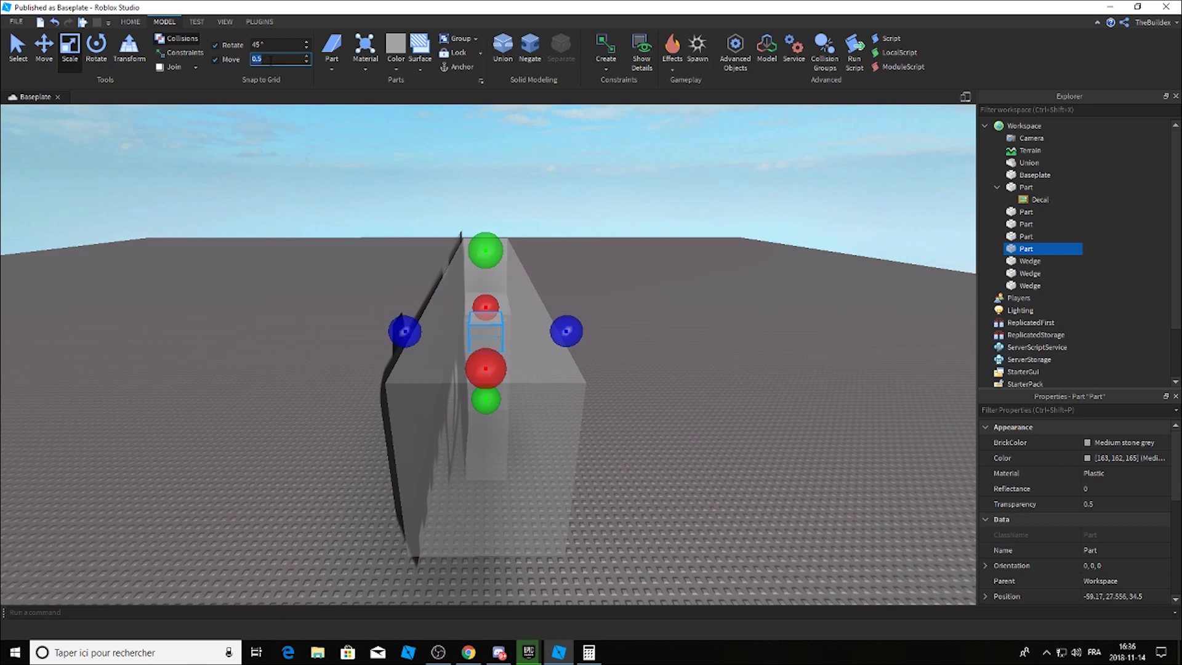
Step: Narrow the copy from both sides into a thin sight and frame it in view
{"action": "left_click_drag", "start_coordinate": [554, 332], "coordinate": [634, 351]}
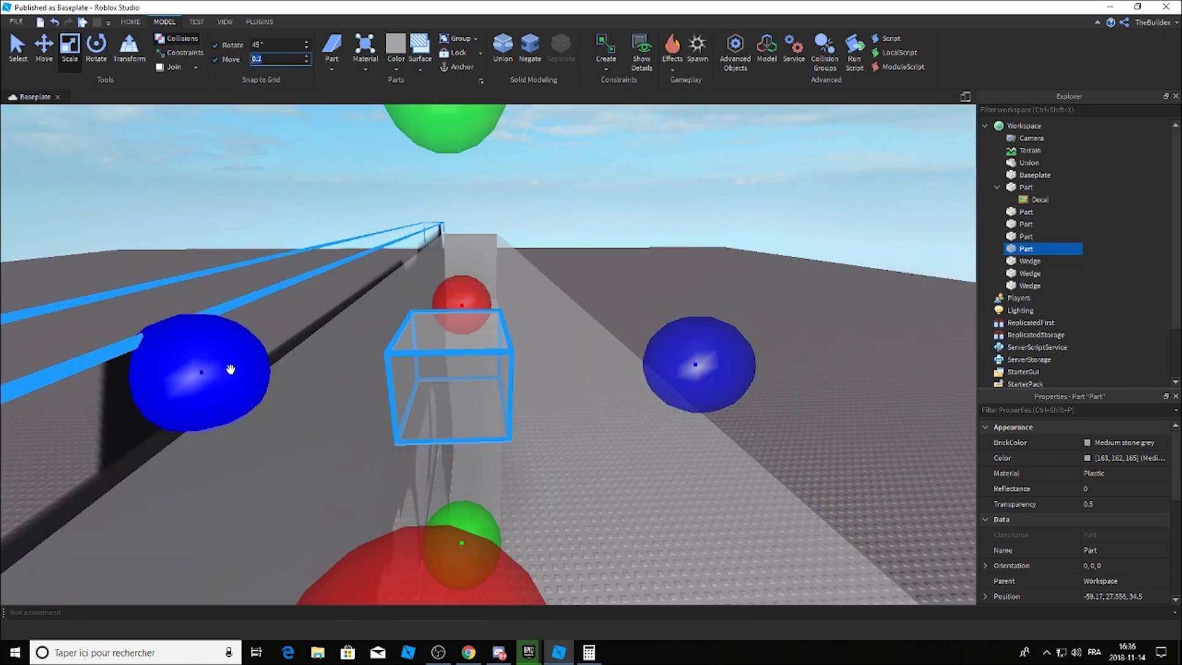
{"action": "left_click_drag", "start_coordinate": [231, 369], "coordinate": [720, 286]}
{"action": "left_click", "coordinate": [713, 285]}
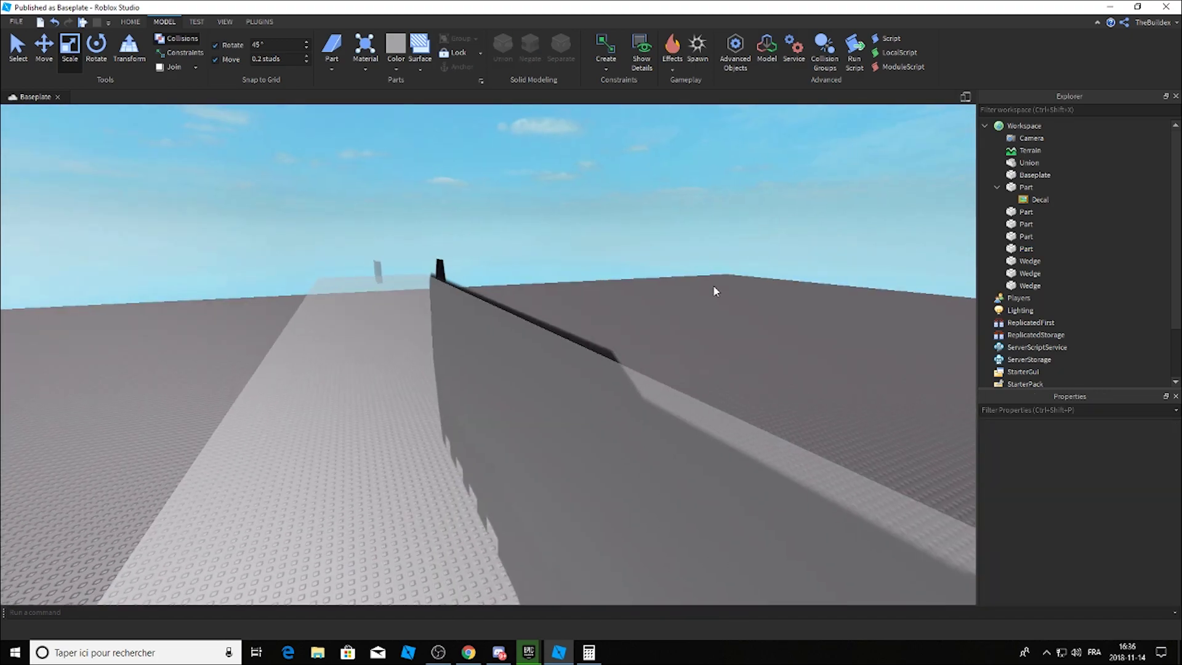
{"action": "left_click", "coordinate": [714, 292]}
{"action": "key", "text": "f"}
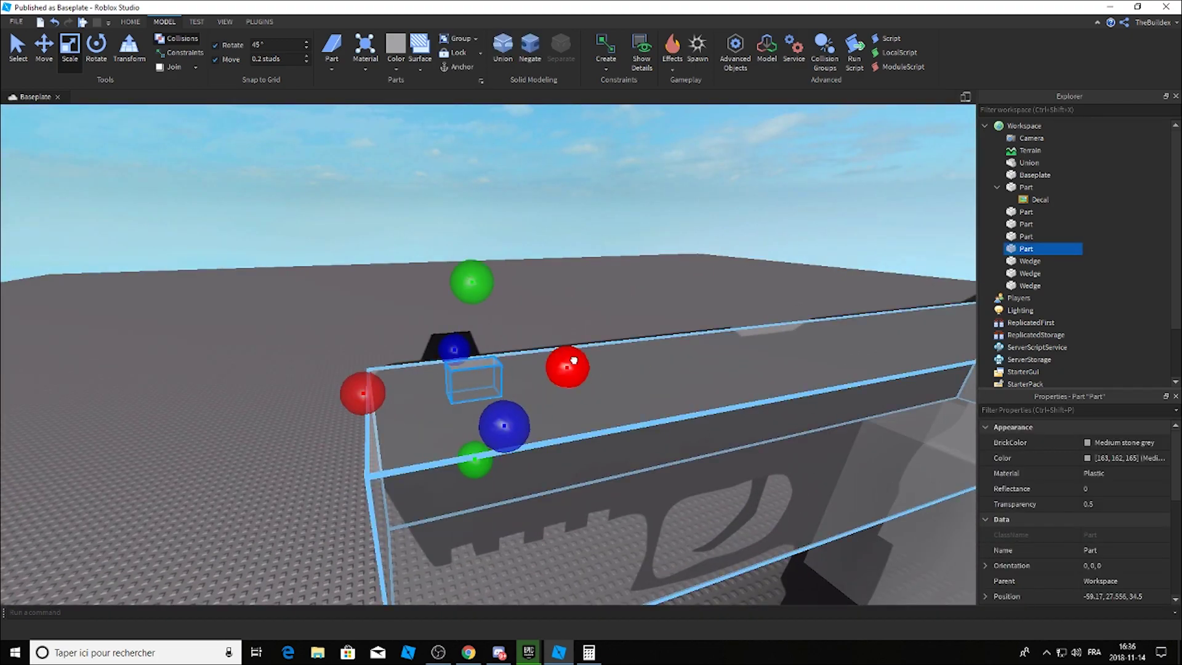
{"action": "left_click", "coordinate": [543, 286]}
{"action": "right_click_drag", "start_coordinate": [544, 286], "coordinate": [541, 285]}
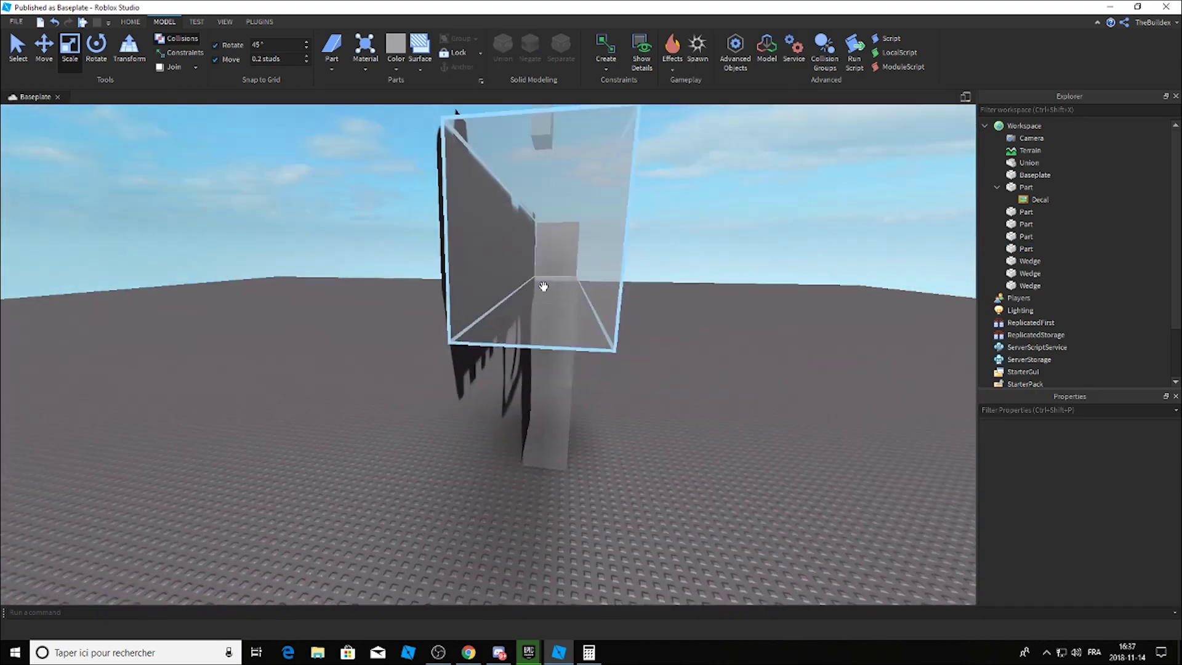
Step: Lower the wedge at the slide's back by about 4 studs and resize its depth
{"action": "left_click", "coordinate": [541, 286]}
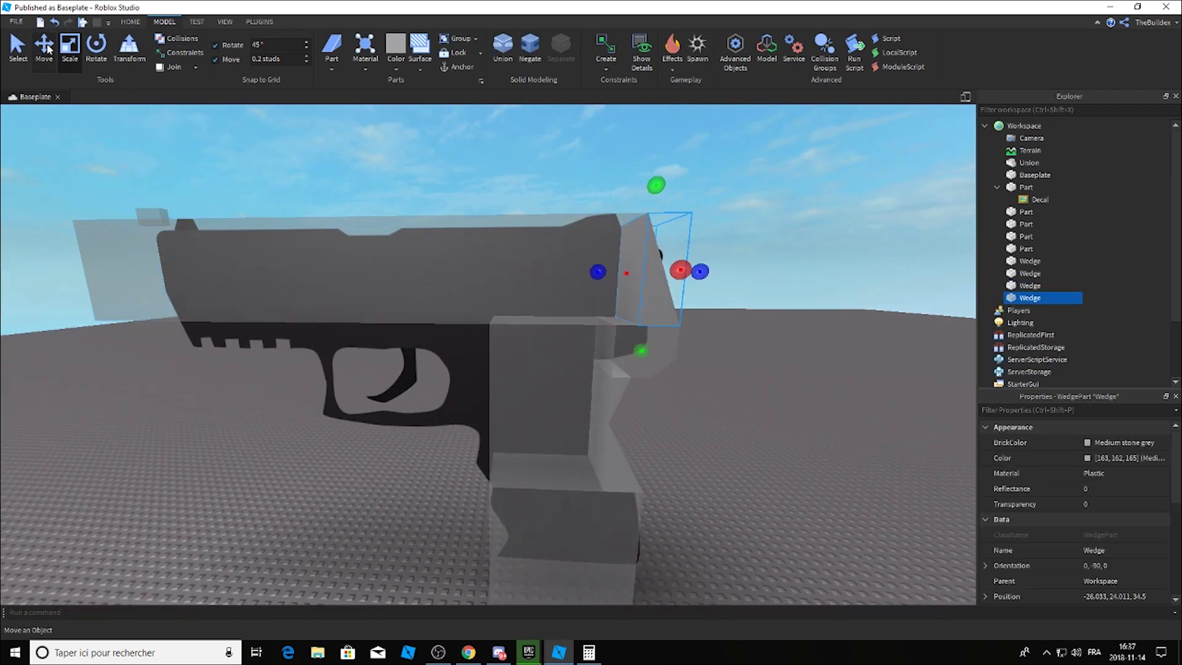
{"action": "left_click", "coordinate": [44, 48]}
{"action": "scroll", "coordinate": [349, 203], "scroll_direction": "up", "scroll_amount": 5}
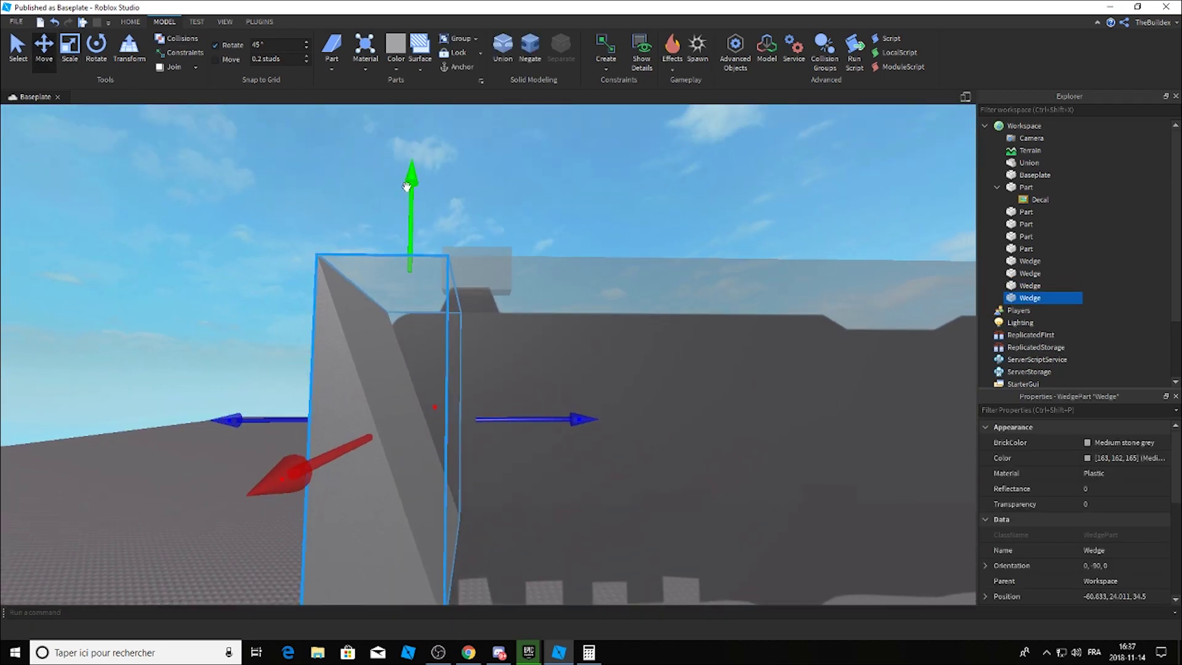
{"action": "left_click_drag", "start_coordinate": [406, 186], "coordinate": [441, 322]}
{"action": "mouse_move", "coordinate": [441, 322]}
{"action": "right_mouse_down"}
{"action": "mouse_move", "coordinate": [396, 286]}
{"action": "mouse_move", "coordinate": [591, 362]}
{"action": "right_mouse_up"}
{"action": "key", "text": "ctrl+3"}
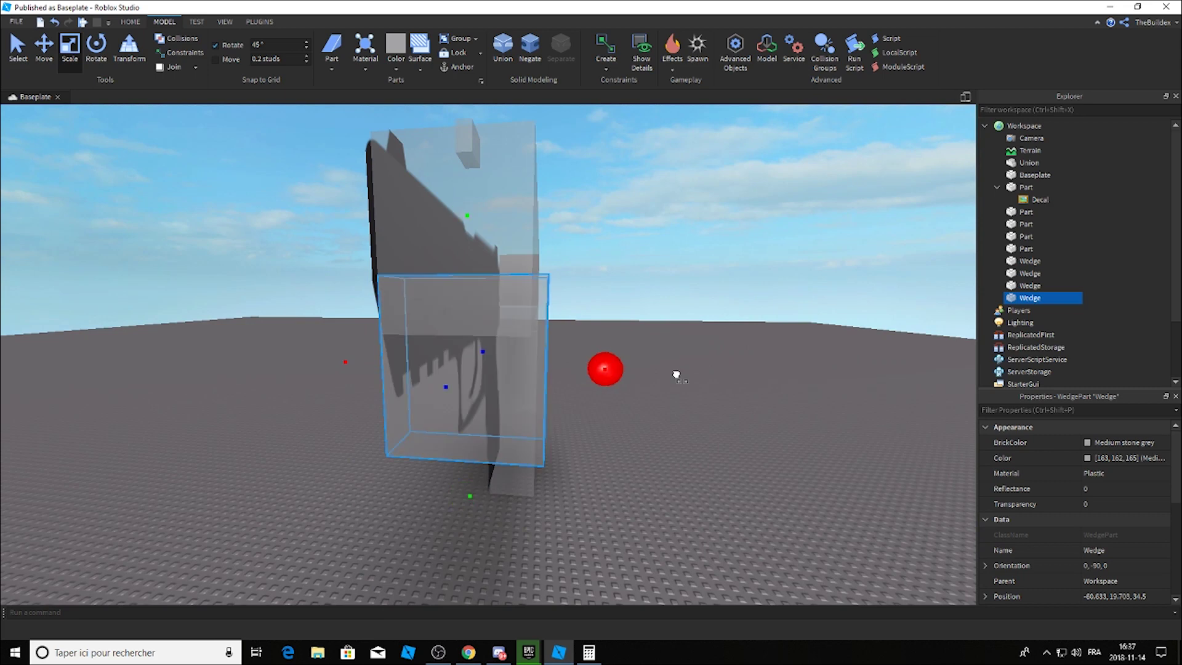
{"action": "left_click_drag", "start_coordinate": [591, 362], "coordinate": [586, 371]}
{"action": "right_click_drag", "start_coordinate": [586, 371], "coordinate": [584, 375]}
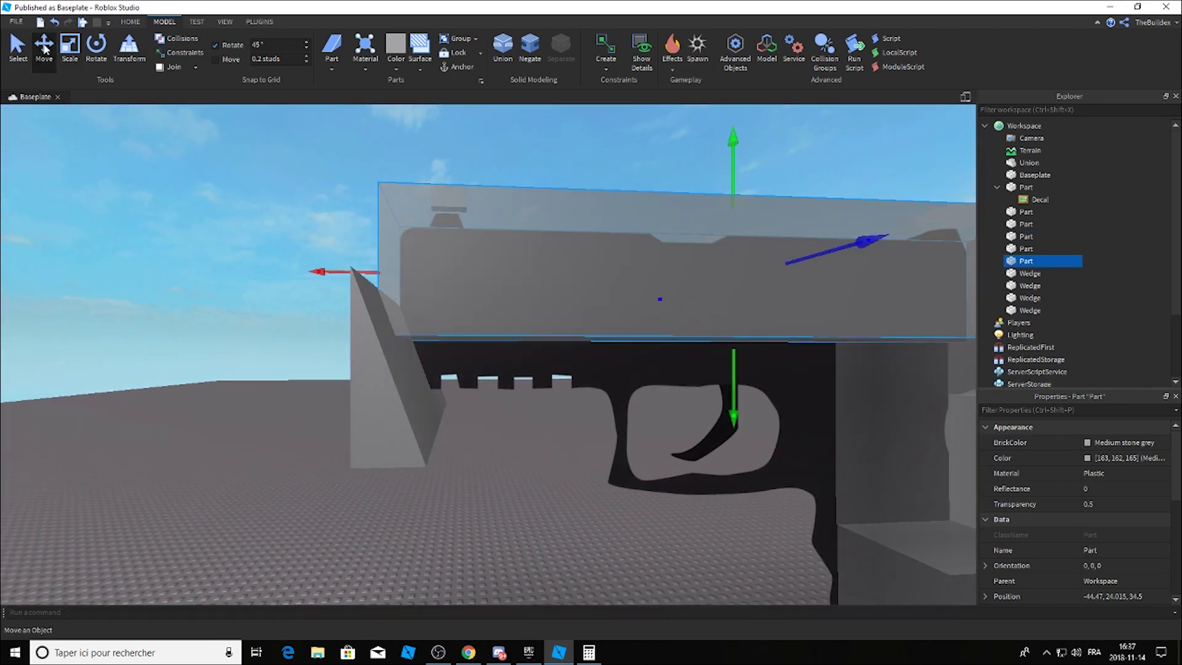
Step: Duplicate the slide block, drop the copy beneath the slide and adjust its height
{"action": "key", "text": "ctrl+d"}
{"action": "key", "text": "ctrl+2"}
{"action": "left_click_drag", "start_coordinate": [639, 282], "coordinate": [639, 291]}
{"action": "left_click", "coordinate": [72, 62]}
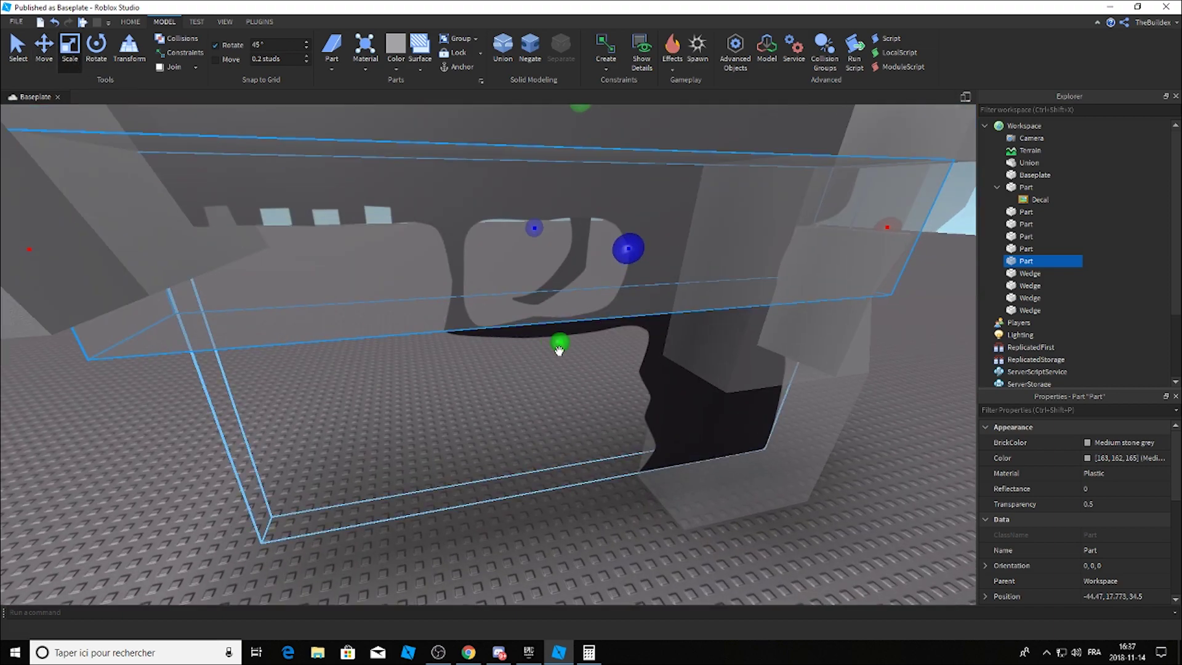
{"action": "left_click_drag", "start_coordinate": [562, 281], "coordinate": [555, 271]}
{"action": "right_click_drag", "start_coordinate": [554, 269], "coordinate": [552, 264]}
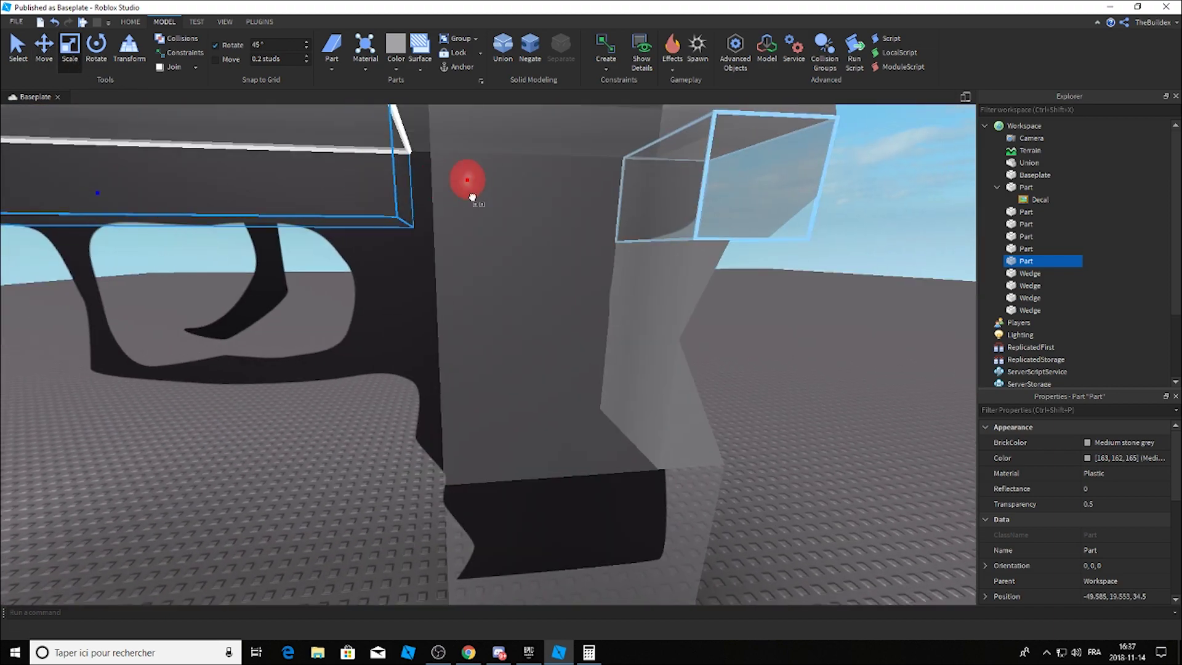
{"action": "scroll", "coordinate": [729, 398], "scroll_direction": "down", "scroll_amount": 5}
{"action": "right_click_drag", "start_coordinate": [730, 397], "coordinate": [726, 396]}
Step: Select the slide block and its wedge and fuse them into a Union
{"action": "left_click", "coordinate": [493, 276]}
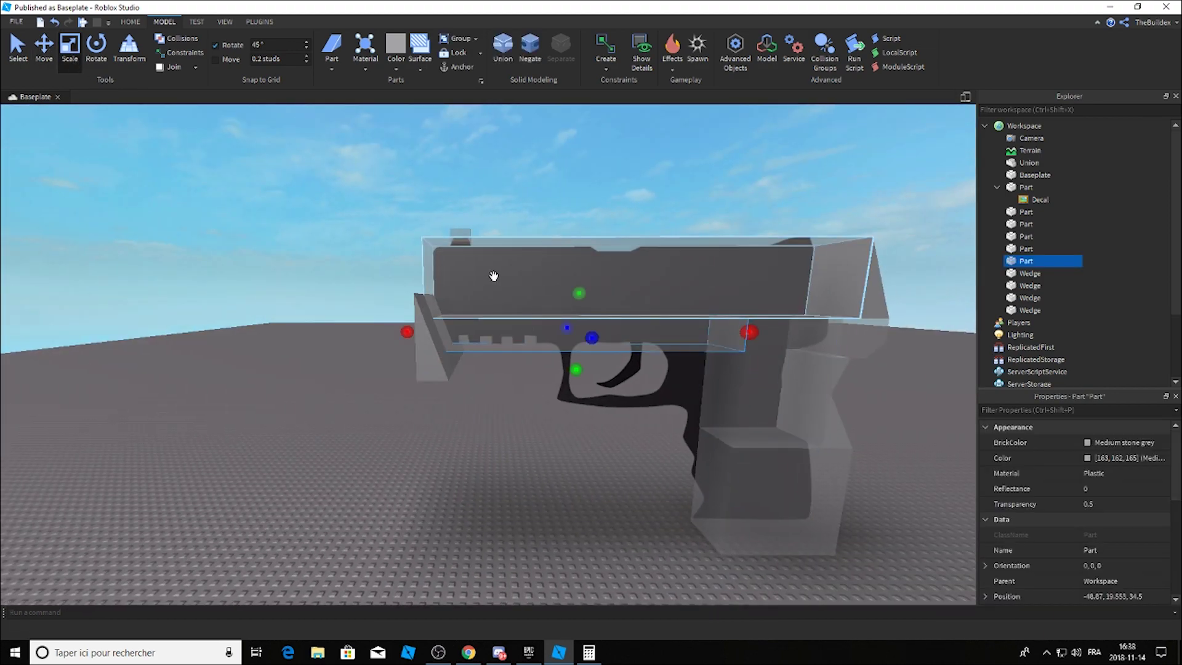
{"action": "scroll", "coordinate": [619, 279], "scroll_direction": "up", "scroll_amount": 3}
{"action": "scroll", "coordinate": [599, 275], "scroll_direction": "down", "scroll_amount": 3}
{"action": "left_click", "coordinate": [524, 261], "text": "ctrl"}
{"action": "left_click", "coordinate": [504, 47]}
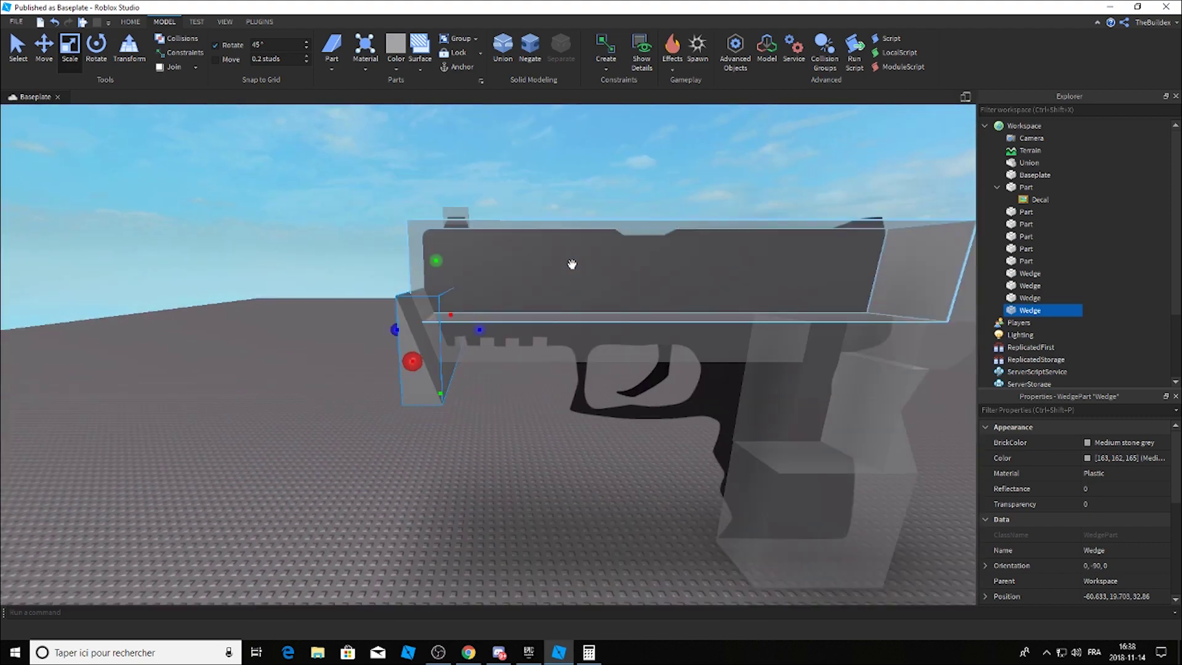
{"action": "right_click_drag", "start_coordinate": [221, 222], "coordinate": [223, 222]}
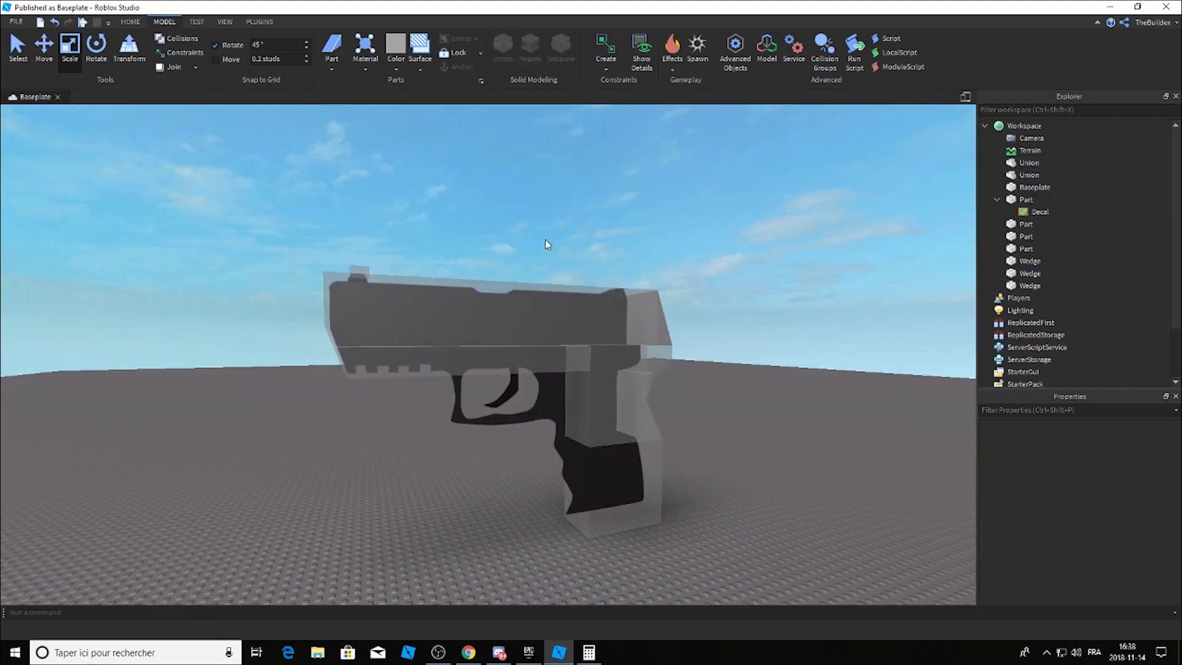
{"action": "scroll", "coordinate": [547, 232], "scroll_direction": "up", "scroll_amount": 4}
{"action": "left_click", "coordinate": [458, 406]}
{"action": "left_click", "coordinate": [16, 22]}
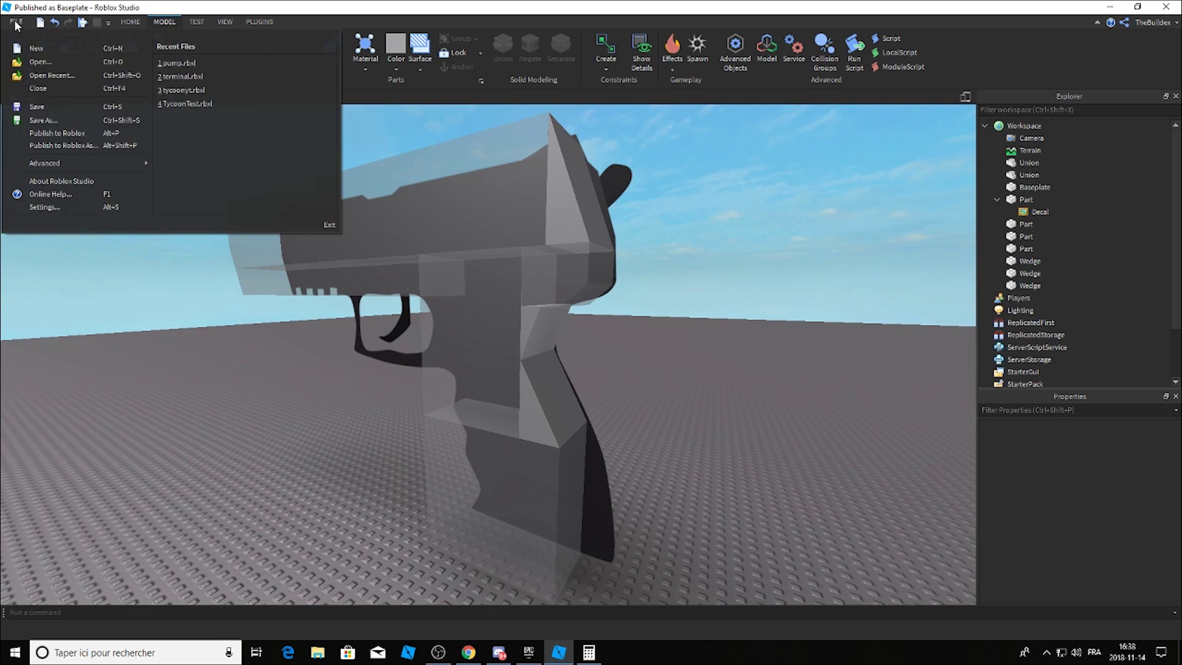
{"action": "left_click", "coordinate": [43, 114]}
{"action": "left_click", "coordinate": [343, 321]}
{"action": "type", "text": "gun"}
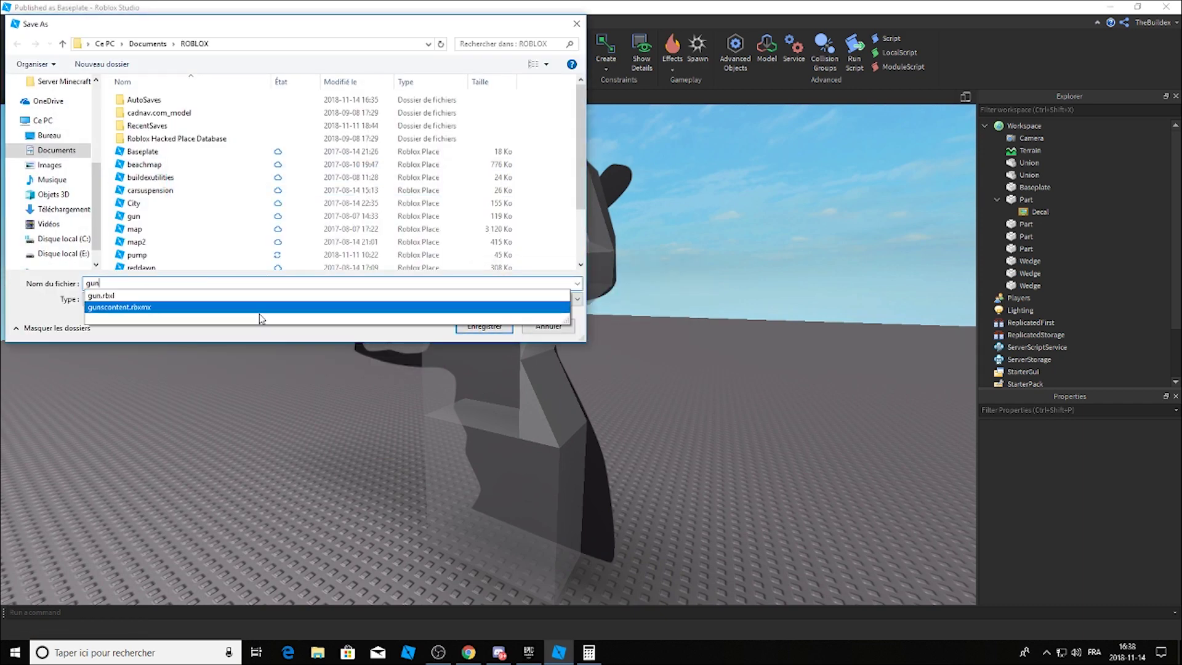
{"action": "left_click", "coordinate": [549, 326]}
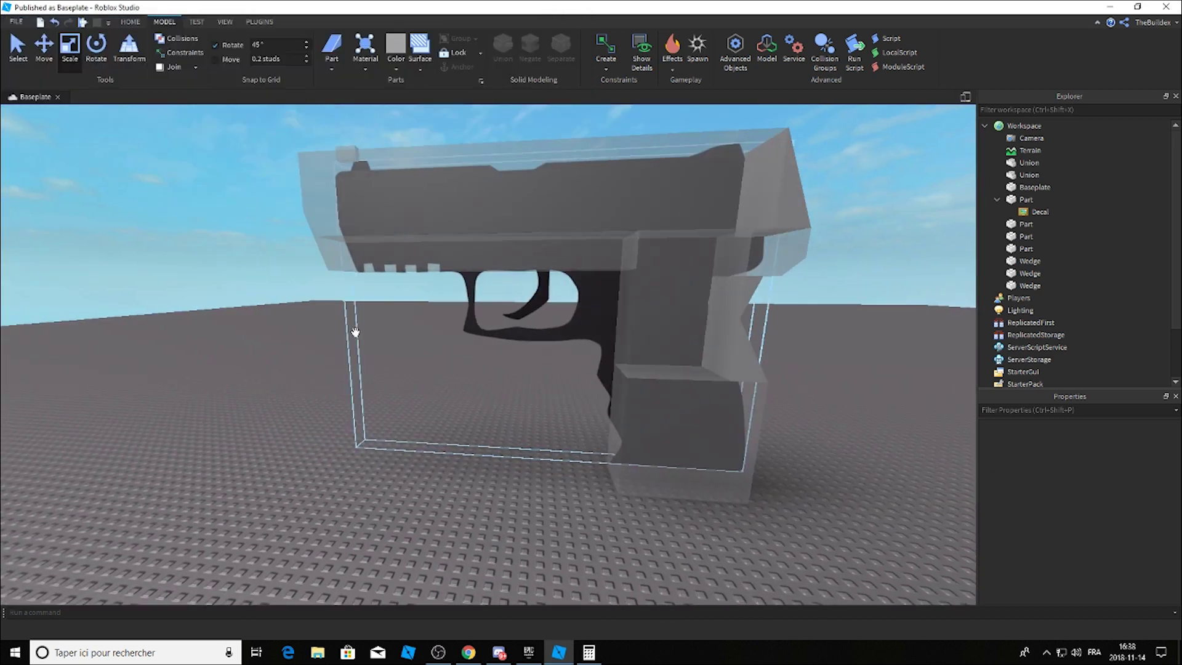
Step: Duplicate the grip block, slide the copy left along the grip and shorten it from the top
{"action": "scroll", "coordinate": [435, 209], "scroll_direction": "up", "scroll_amount": 3}
{"action": "scroll", "coordinate": [435, 208], "scroll_direction": "up", "scroll_amount": 3}
{"action": "key", "text": "ctrl+d"}
{"action": "key", "text": "f"}
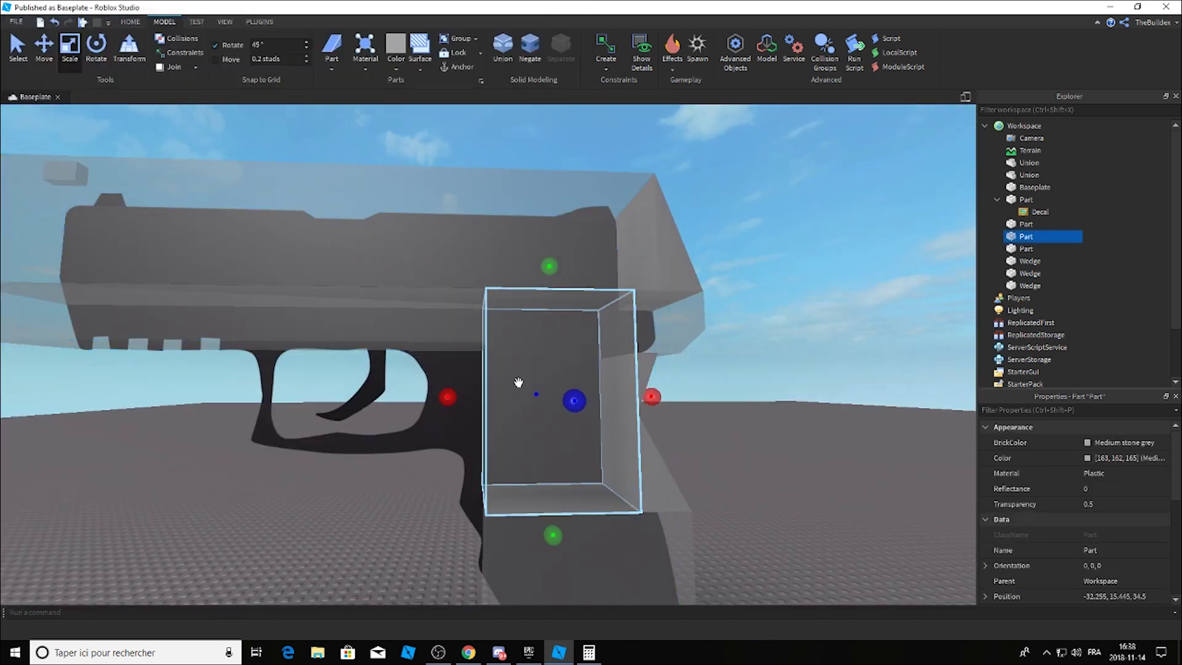
{"action": "left_click_drag", "start_coordinate": [683, 397], "coordinate": [542, 391]}
{"action": "key", "text": "ctrl+3"}
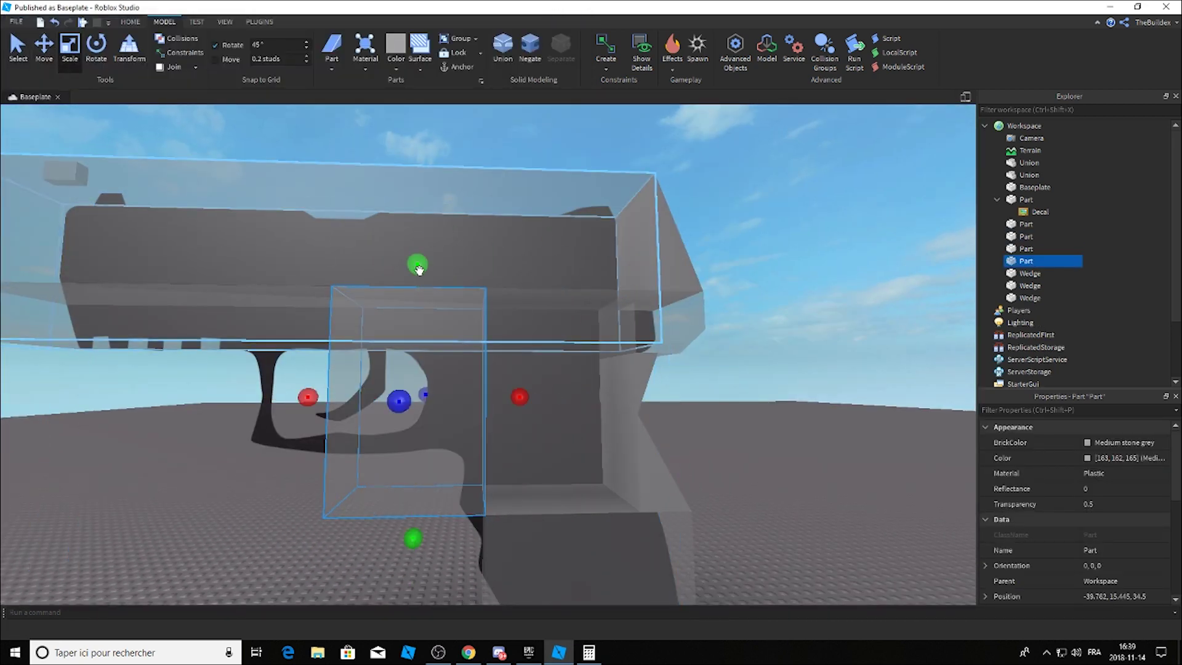
{"action": "left_click_drag", "start_coordinate": [418, 264], "coordinate": [415, 309]}
{"action": "scroll", "coordinate": [374, 281], "scroll_direction": "up", "scroll_amount": 5}
{"action": "right_click_drag", "start_coordinate": [374, 280], "coordinate": [461, 295]}
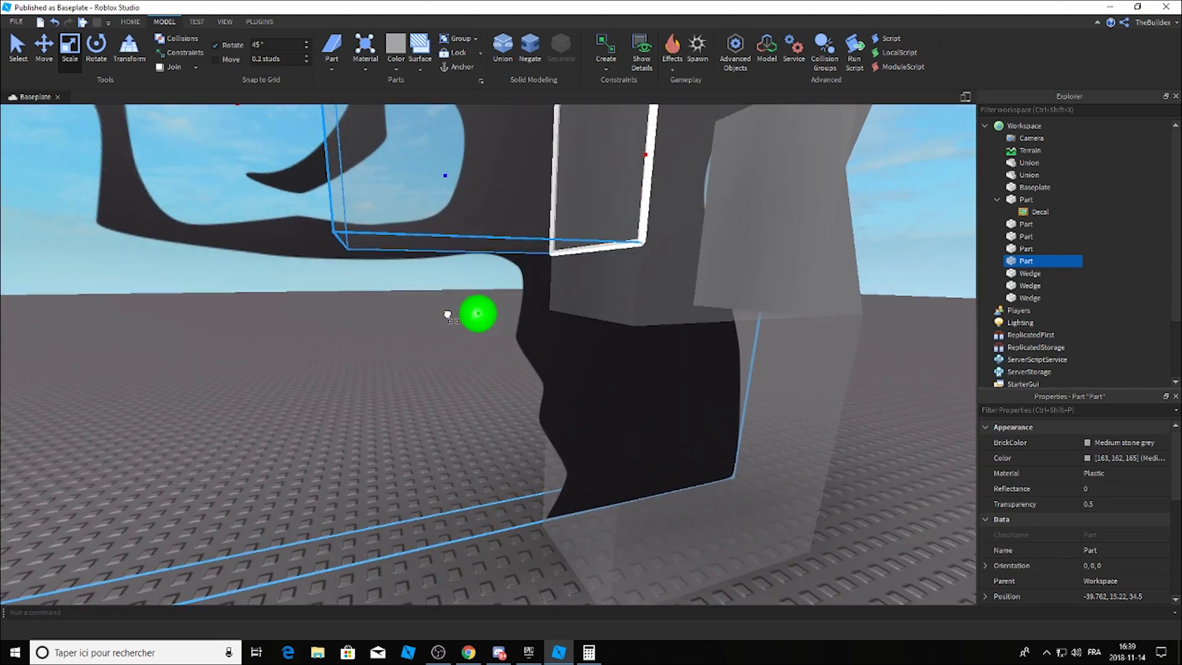
{"action": "scroll", "coordinate": [528, 222], "scroll_direction": "down", "scroll_amount": 3}
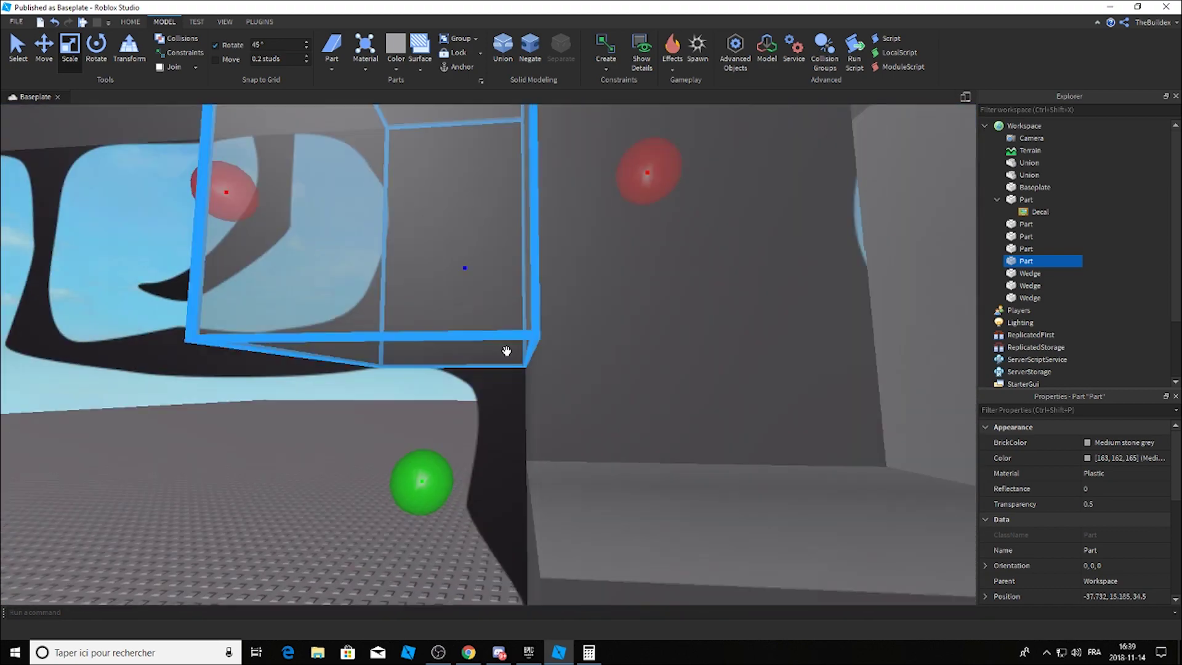
{"action": "right_click_drag", "start_coordinate": [528, 222], "coordinate": [555, 223]}
Step: Duplicate the wedge, turn it another 45 degrees, and set it thinner and lower under the grip
{"action": "key", "text": "ctrl+d"}
{"action": "key", "text": "f"}
{"action": "right_click_drag", "start_coordinate": [469, 290], "coordinate": [312, 137]}
{"action": "key", "text": "ctrl+4"}
{"action": "left_click_drag", "start_coordinate": [368, 230], "coordinate": [335, 213]}
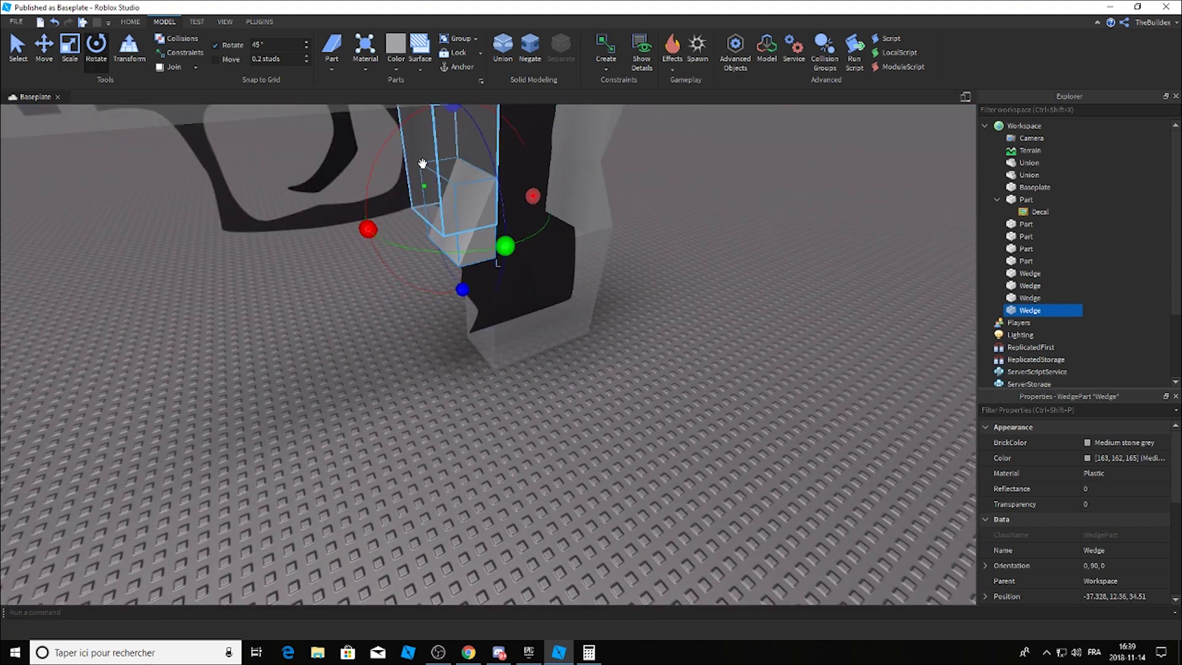
{"action": "key", "text": "f"}
{"action": "scroll", "coordinate": [418, 413], "scroll_direction": "up", "scroll_amount": 3}
{"action": "key", "text": "ctrl+2"}
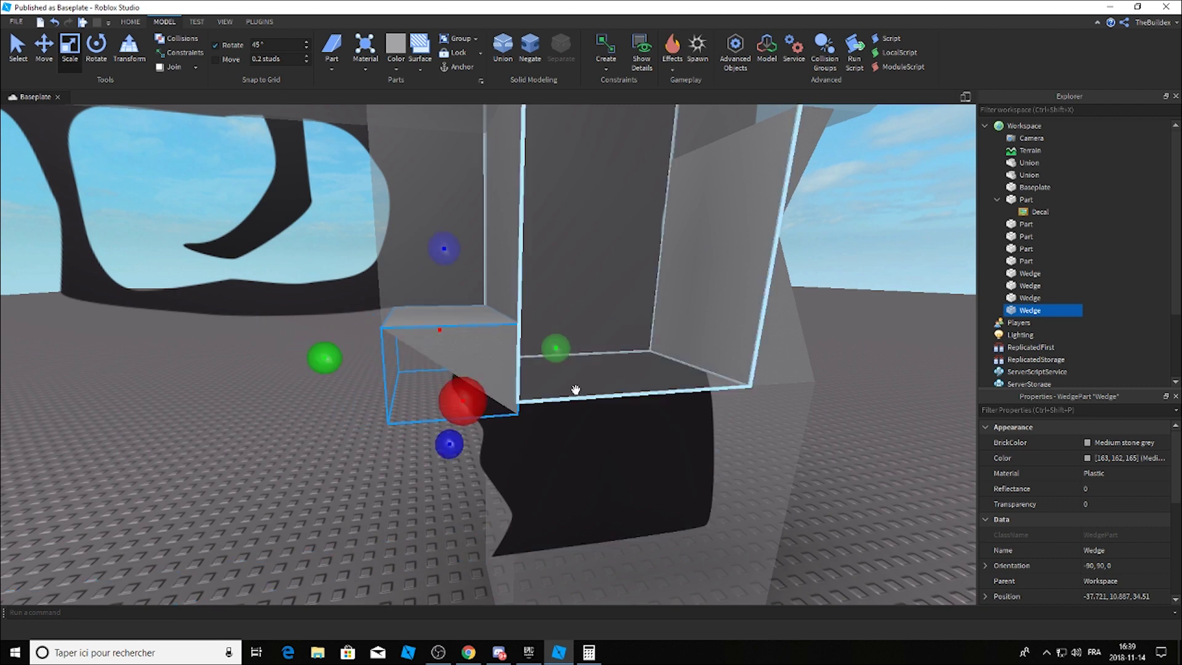
{"action": "scroll", "coordinate": [450, 579], "scroll_direction": "down", "scroll_amount": 5}
{"action": "left_click_drag", "start_coordinate": [471, 524], "coordinate": [471, 510]}
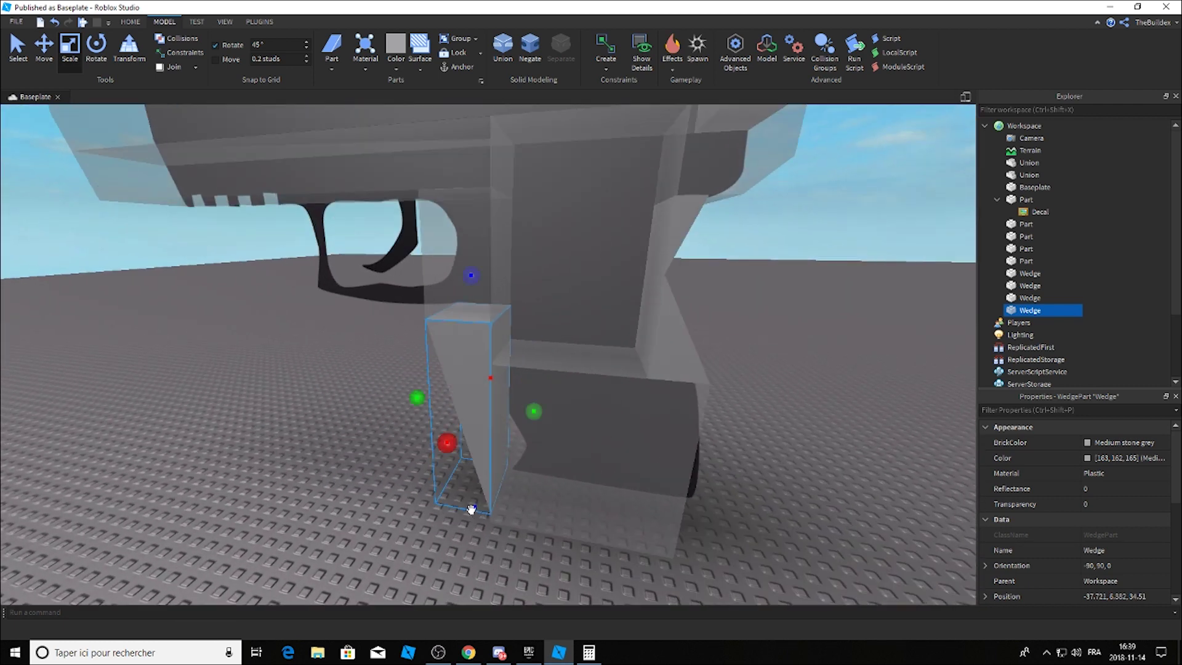
Step: Move a translucent body block forward to the trigger area and raise it slightly
{"action": "scroll", "coordinate": [852, 404], "scroll_direction": "down", "scroll_amount": 5}
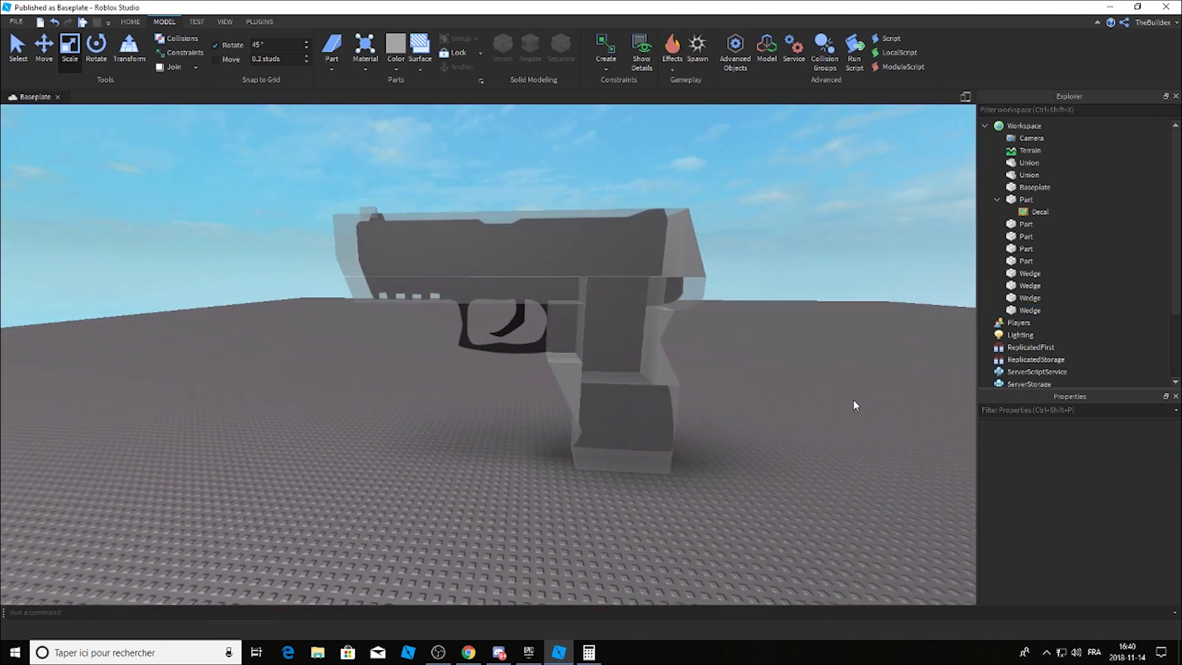
{"action": "left_click", "coordinate": [554, 264]}
{"action": "scroll", "coordinate": [591, 164], "scroll_direction": "up", "scroll_amount": 3}
{"action": "scroll", "coordinate": [530, 248], "scroll_direction": "up", "scroll_amount": 2}
{"action": "left_click_drag", "start_coordinate": [620, 311], "coordinate": [533, 321]}
{"action": "key", "text": "ctrl+3"}
{"action": "mouse_move", "coordinate": [397, 321]}
{"action": "right_mouse_down"}
{"action": "mouse_move", "coordinate": [452, 318]}
{"action": "mouse_move", "coordinate": [269, 79]}
{"action": "right_mouse_up"}
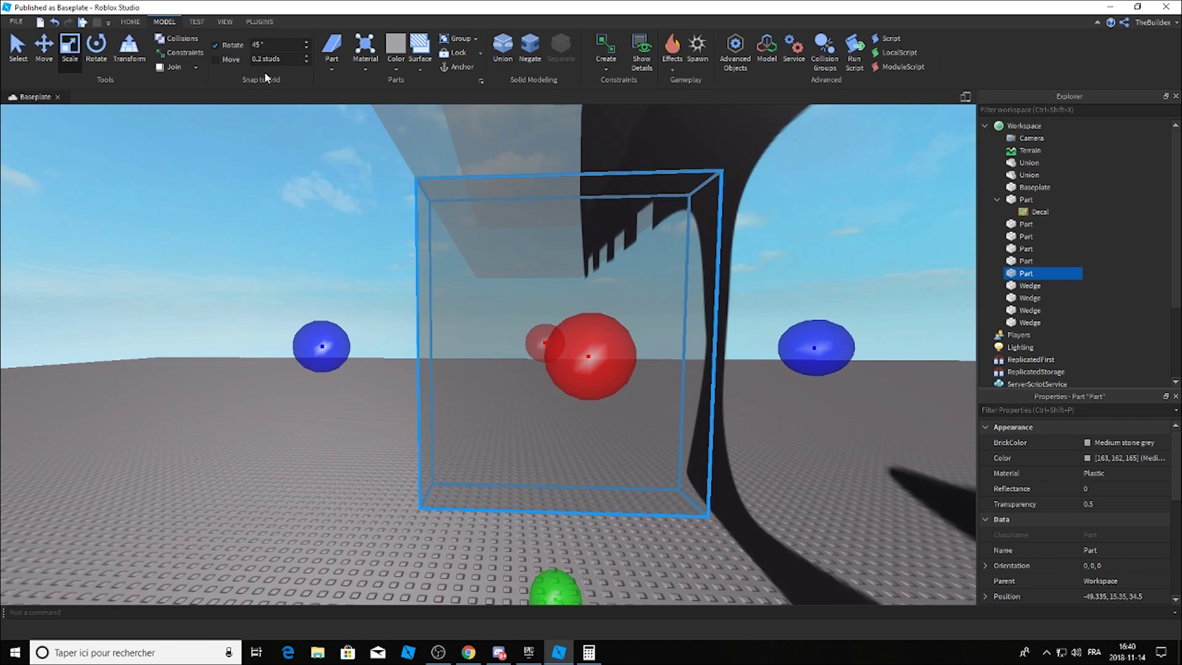
Step: Narrow the trigger block and stretch it into a long bar under the trigger
{"action": "mouse_move", "coordinate": [343, 339]}
{"action": "left_mouse_down"}
{"action": "mouse_move", "coordinate": [363, 366]}
{"action": "mouse_move", "coordinate": [344, 362]}
{"action": "left_mouse_up"}
{"action": "left_click_drag", "start_coordinate": [677, 369], "coordinate": [393, 356]}
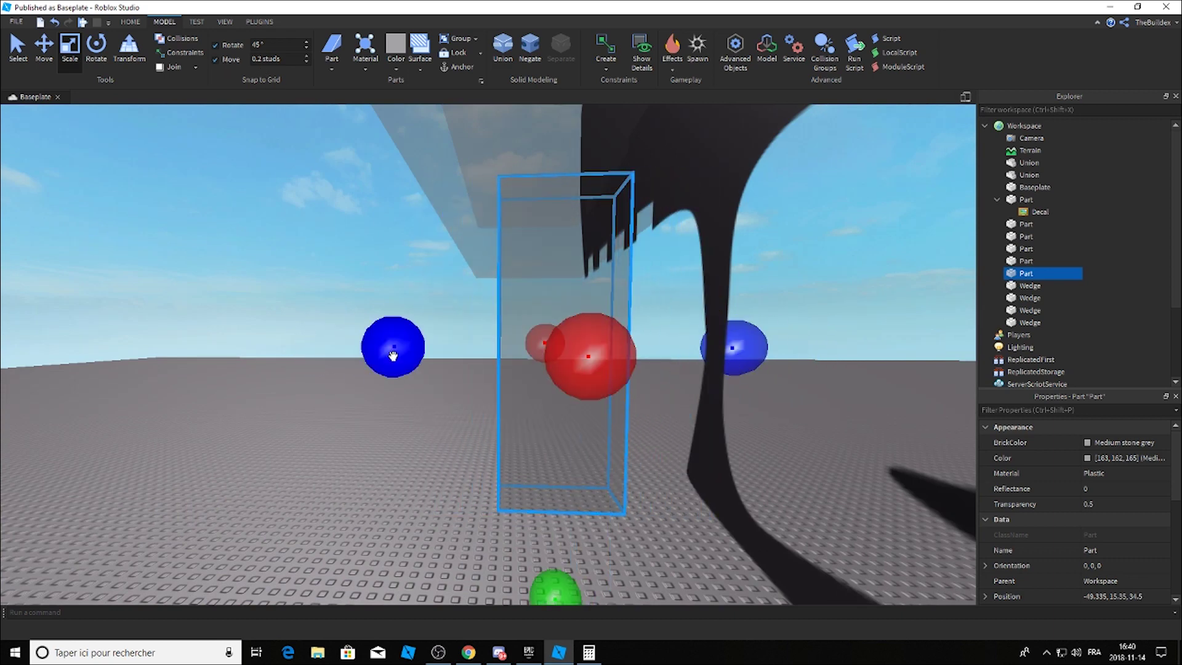
{"action": "mouse_move", "coordinate": [733, 349]}
{"action": "left_mouse_down"}
{"action": "mouse_move", "coordinate": [383, 296]}
{"action": "mouse_move", "coordinate": [303, 301]}
{"action": "left_mouse_up"}
{"action": "scroll", "coordinate": [304, 302], "scroll_direction": "up", "scroll_amount": 5}
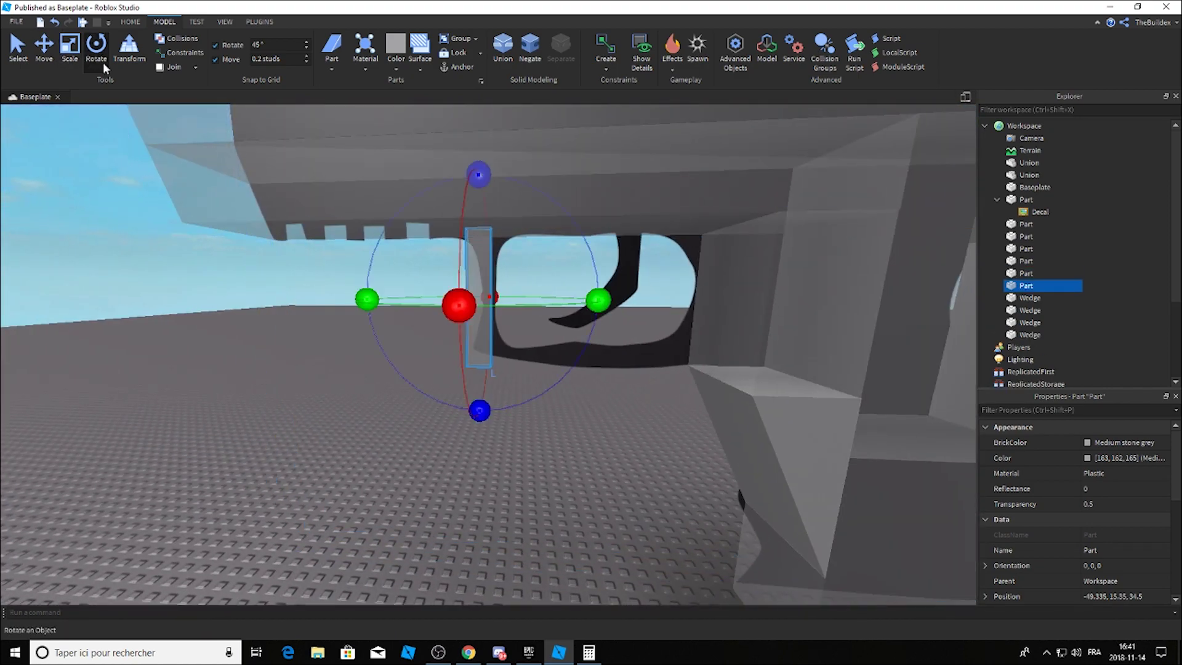
{"action": "left_click", "coordinate": [79, 68]}
{"action": "left_click_drag", "start_coordinate": [539, 381], "coordinate": [628, 409]}
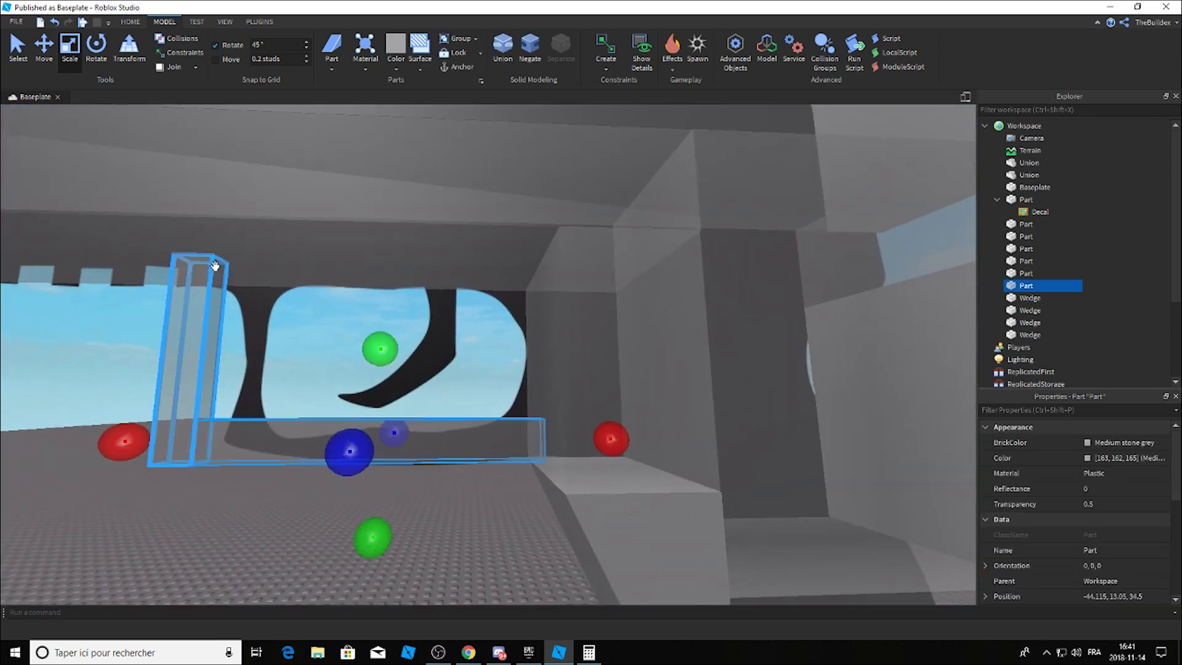
Step: Duplicate the bar, raise the copy above the trigger opening and shrink it to a short post
{"action": "key", "text": "ctrl+d"}
{"action": "key", "text": "ctrl+2"}
{"action": "left_click_drag", "start_coordinate": [387, 324], "coordinate": [394, 157]}
{"action": "key", "text": "ctrl+3"}
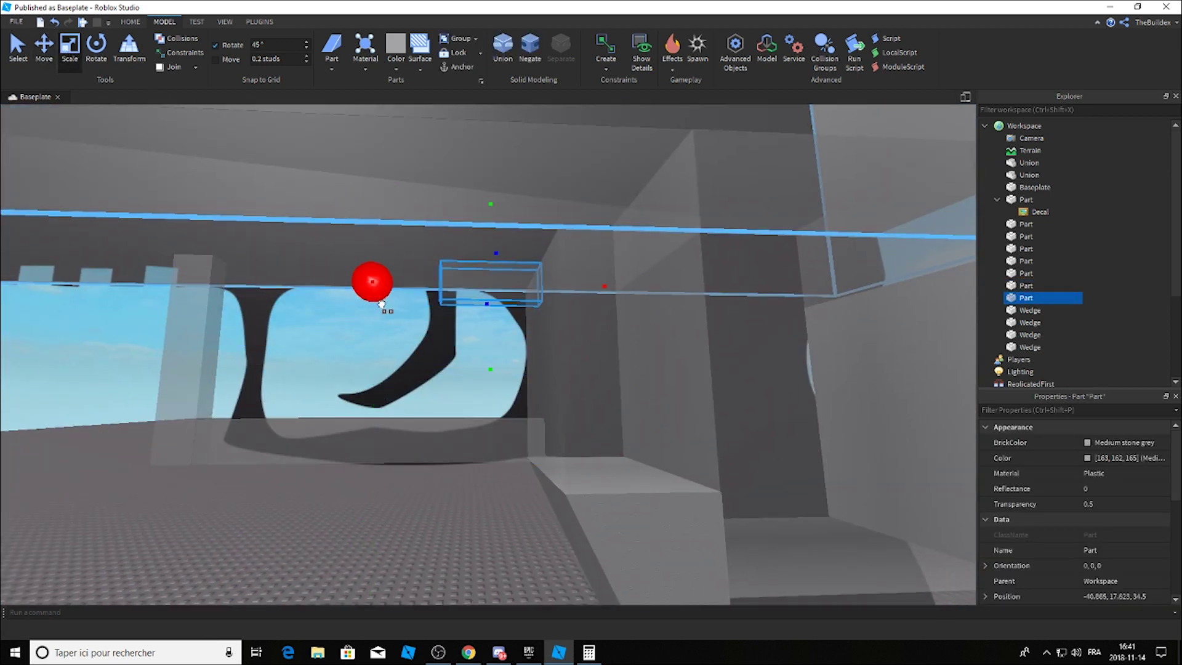
{"action": "scroll", "coordinate": [429, 404], "scroll_direction": "up", "scroll_amount": 5}
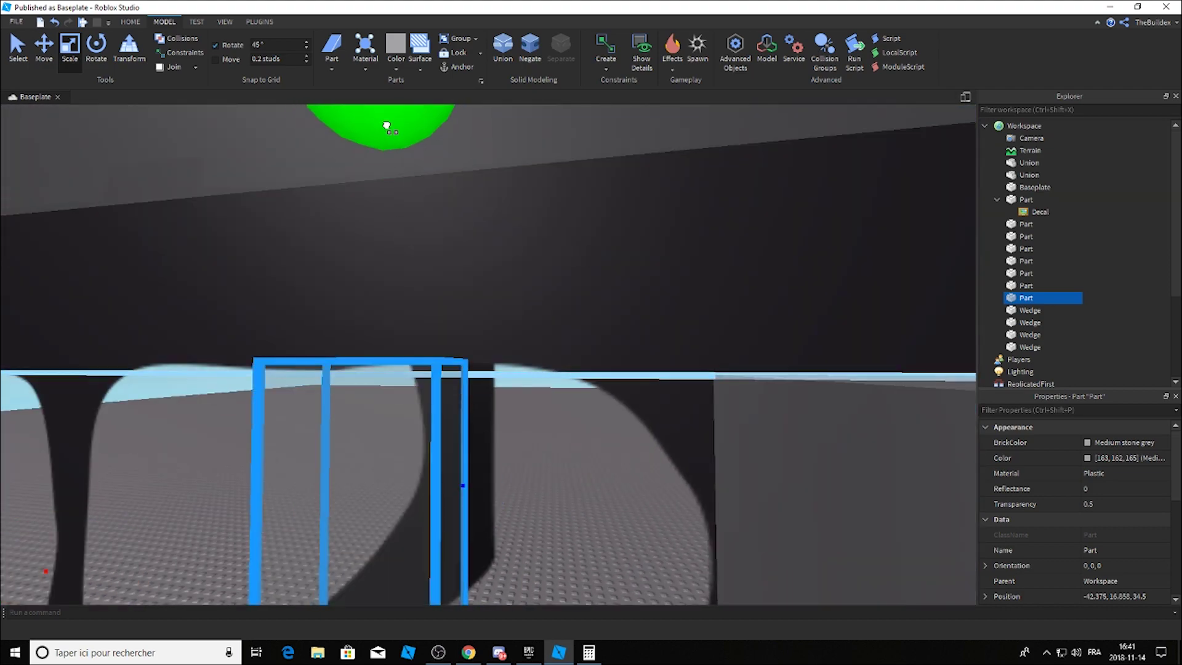
{"action": "scroll", "coordinate": [388, 127], "scroll_direction": "down", "scroll_amount": 5}
{"action": "right_click_drag", "start_coordinate": [578, 448], "coordinate": [645, 294]}
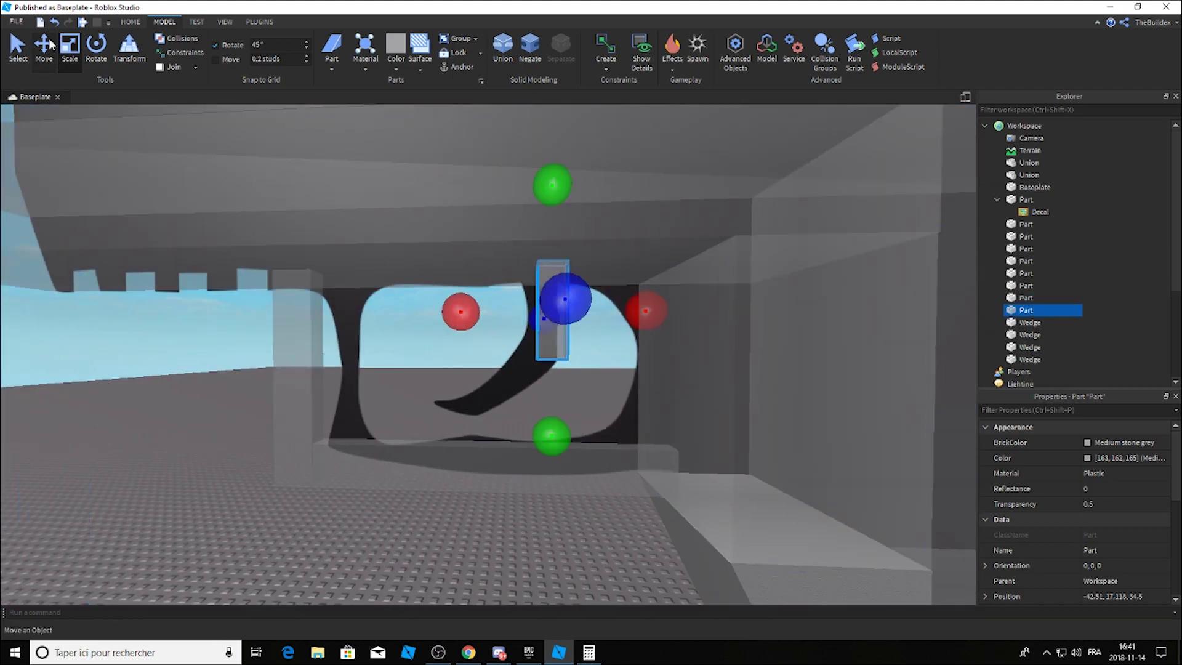
Step: Tilt the small post to orientation 0, 0, -33.49 and nudge it into place
{"action": "left_click", "coordinate": [56, 44]}
{"action": "left_click_drag", "start_coordinate": [547, 216], "coordinate": [622, 264]}
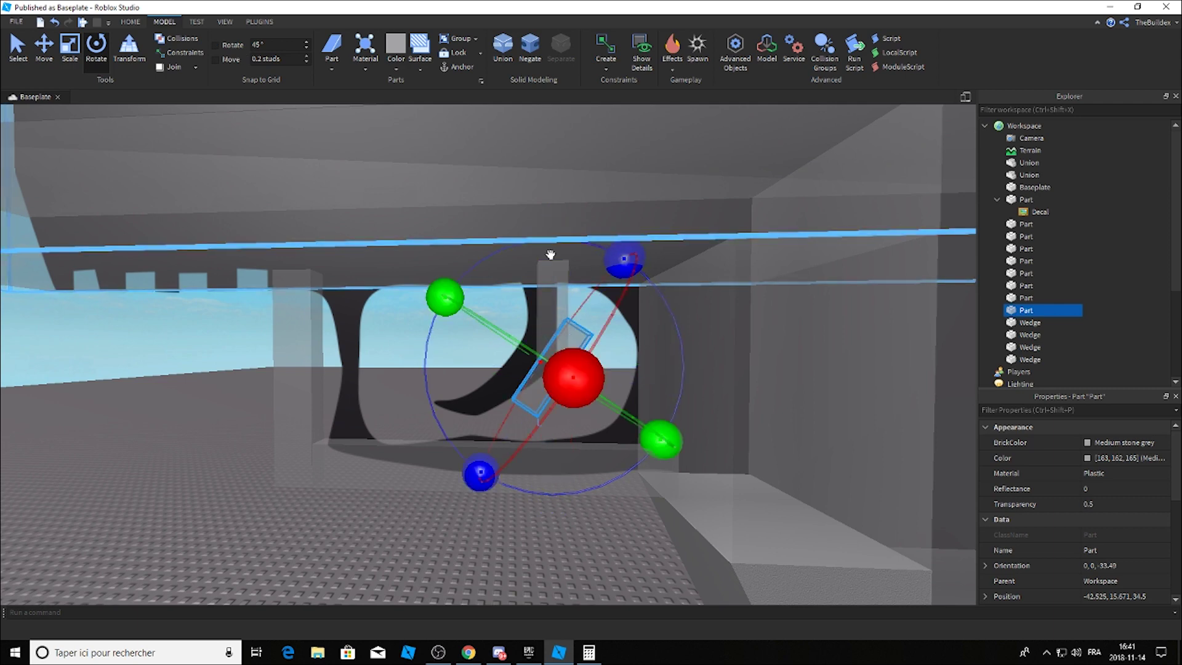
{"action": "key", "text": "ctrl+2"}
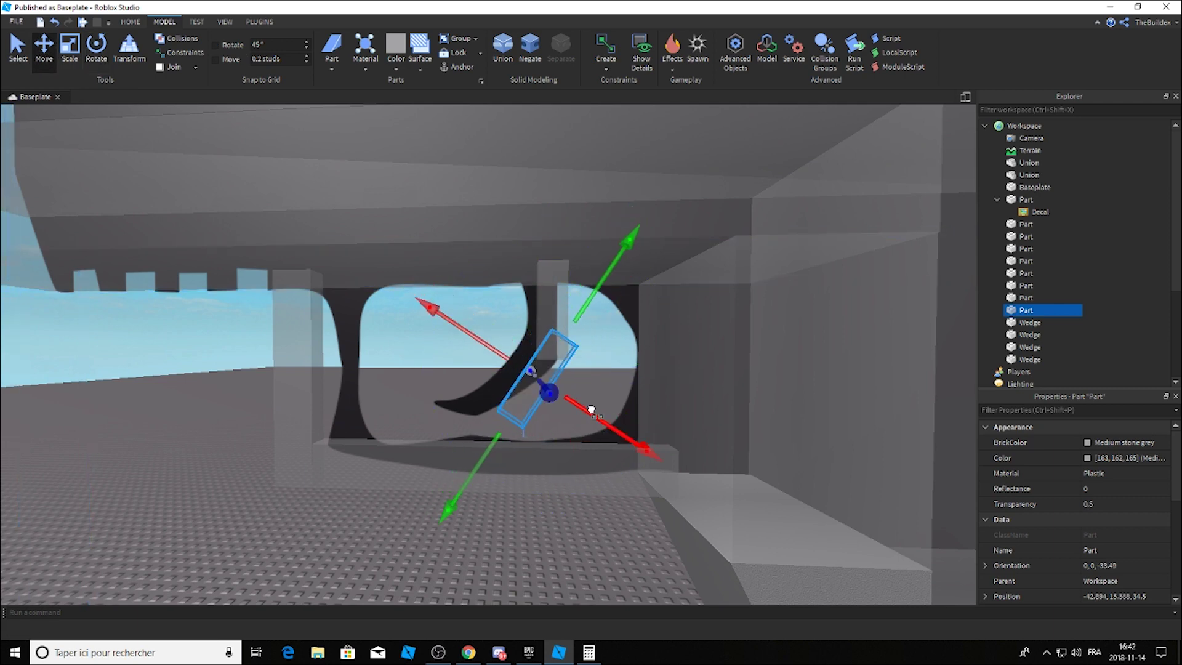
{"action": "left_click_drag", "start_coordinate": [591, 410], "coordinate": [587, 407]}
{"action": "key", "text": "ctrl+3"}
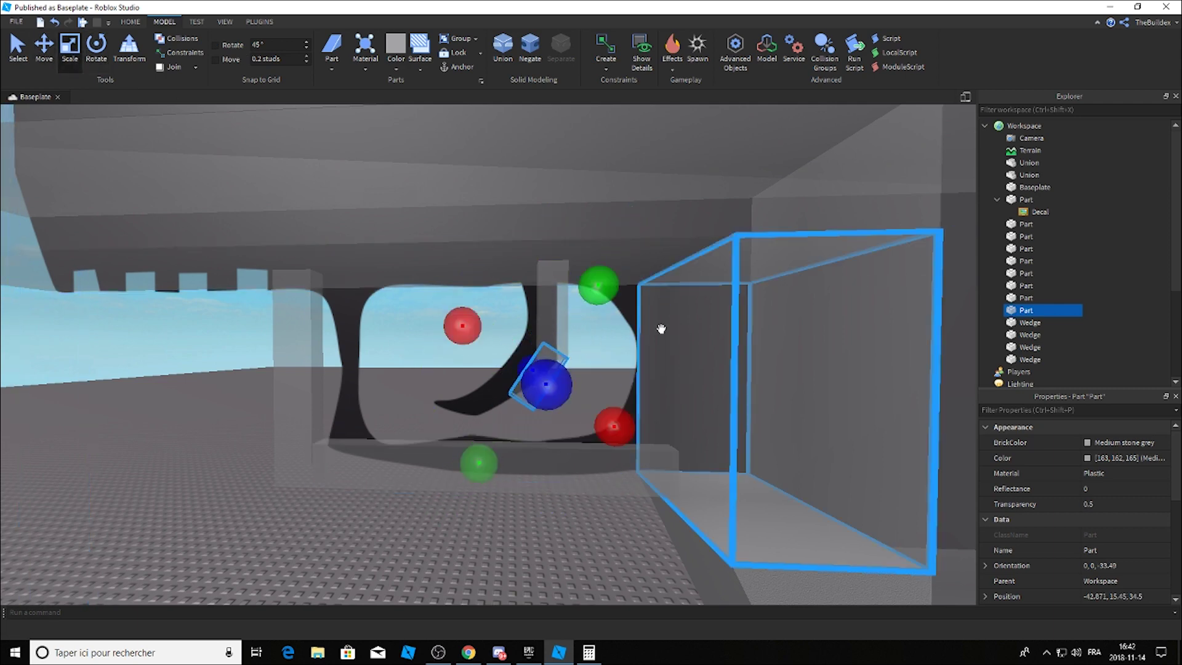
{"action": "left_click", "coordinate": [409, 522]}
{"action": "scroll", "coordinate": [409, 522], "scroll_direction": "down", "scroll_amount": 10}
{"action": "scroll", "coordinate": [409, 522], "scroll_direction": "up", "scroll_amount": 5}
{"action": "scroll", "coordinate": [408, 522], "scroll_direction": "up", "scroll_amount": 5}
{"action": "scroll", "coordinate": [407, 522], "scroll_direction": "down", "scroll_amount": 8}
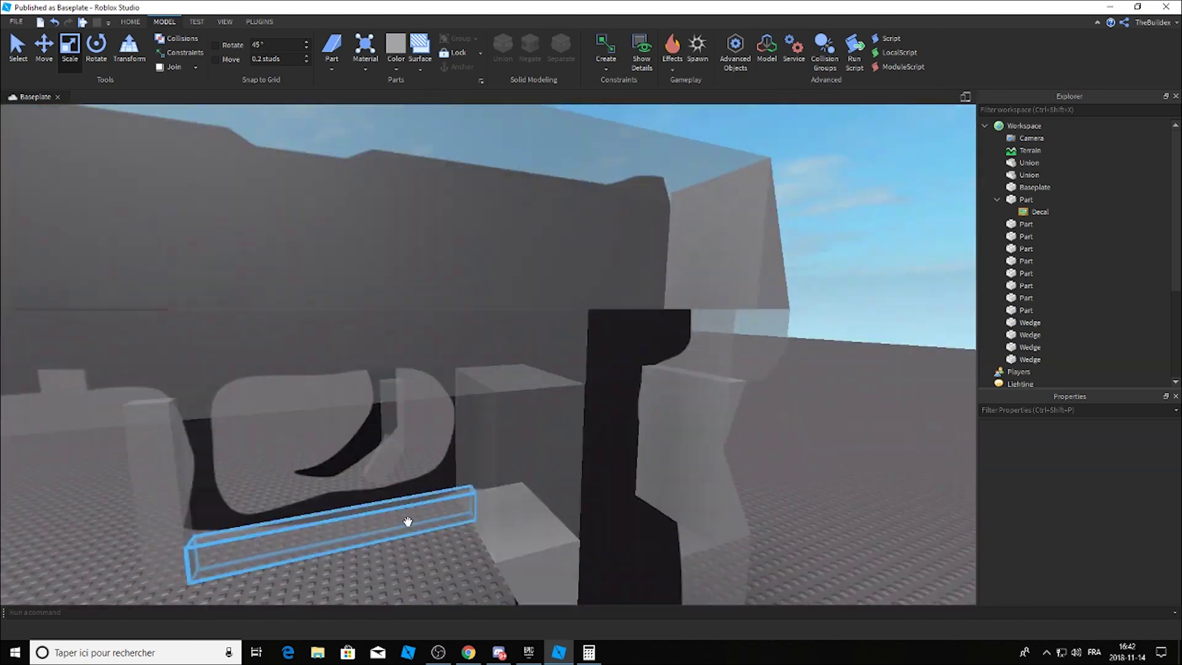
Step: Move the reference Decal out of Workspace into ServerStorage
{"action": "left_click", "coordinate": [1040, 211]}
{"action": "mouse_move", "coordinate": [1040, 212]}
{"action": "left_mouse_down"}
{"action": "mouse_move", "coordinate": [1053, 266]}
{"action": "mouse_move", "coordinate": [1041, 299]}
{"action": "left_mouse_up"}
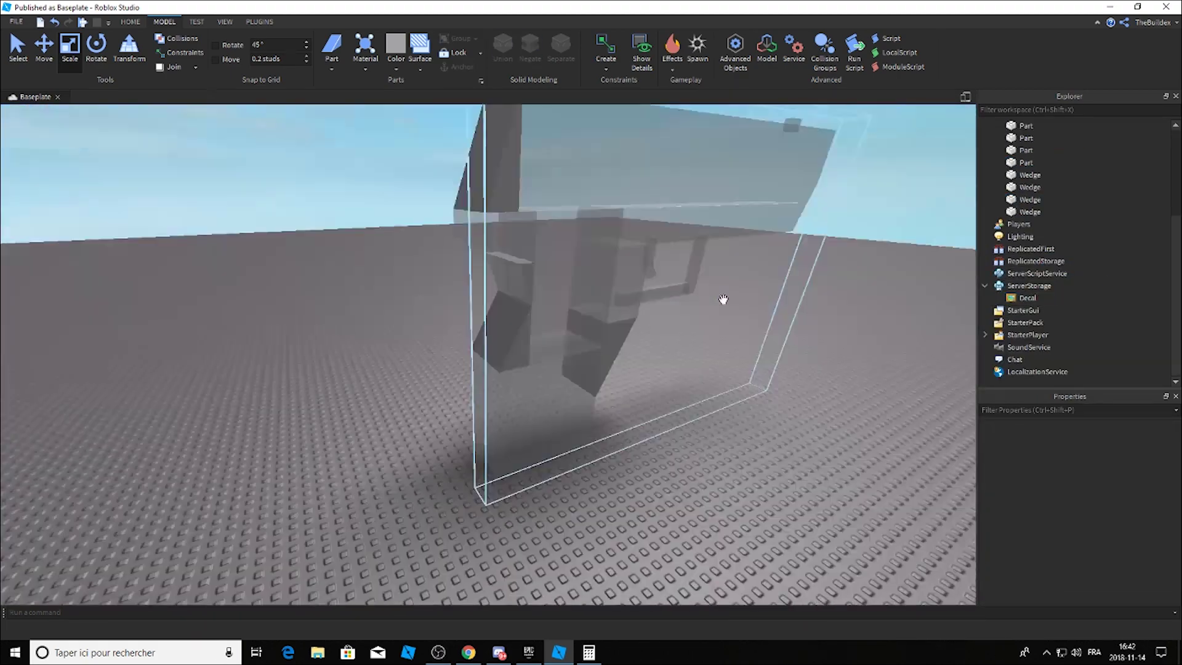
{"action": "right_click_drag", "start_coordinate": [720, 298], "coordinate": [511, 363]}
Step: Select all fourteen pistol blocks and wedges in the viewport
{"action": "left_click", "coordinate": [510, 363]}
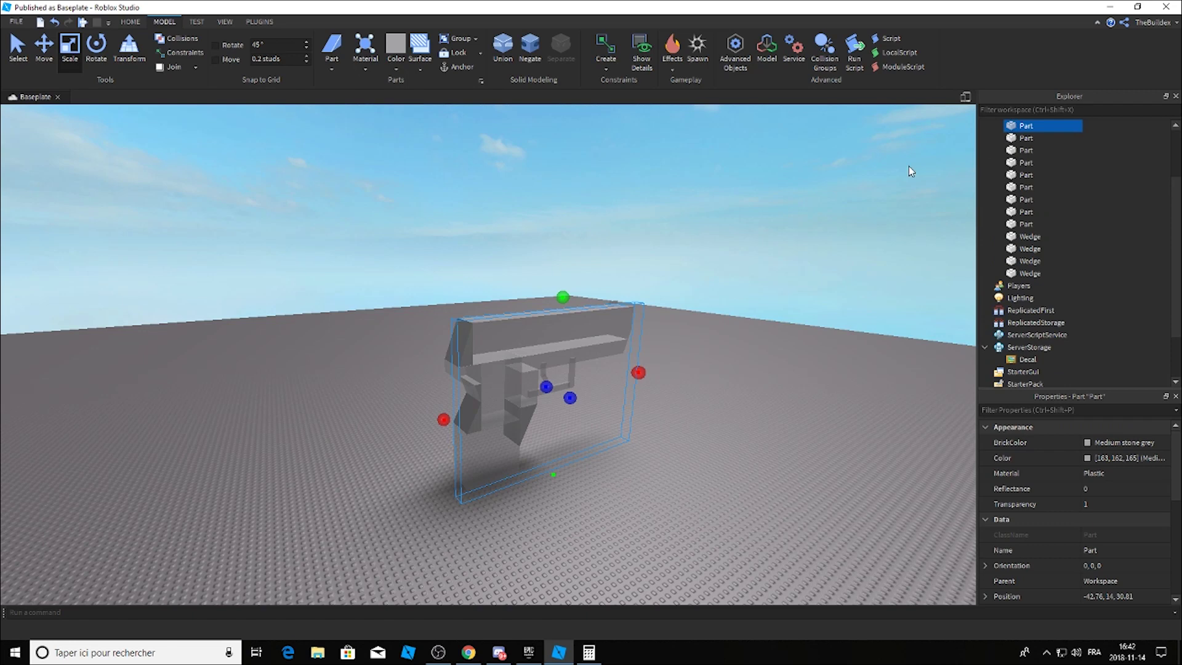
{"action": "right_click_drag", "start_coordinate": [171, 109], "coordinate": [367, 200]}
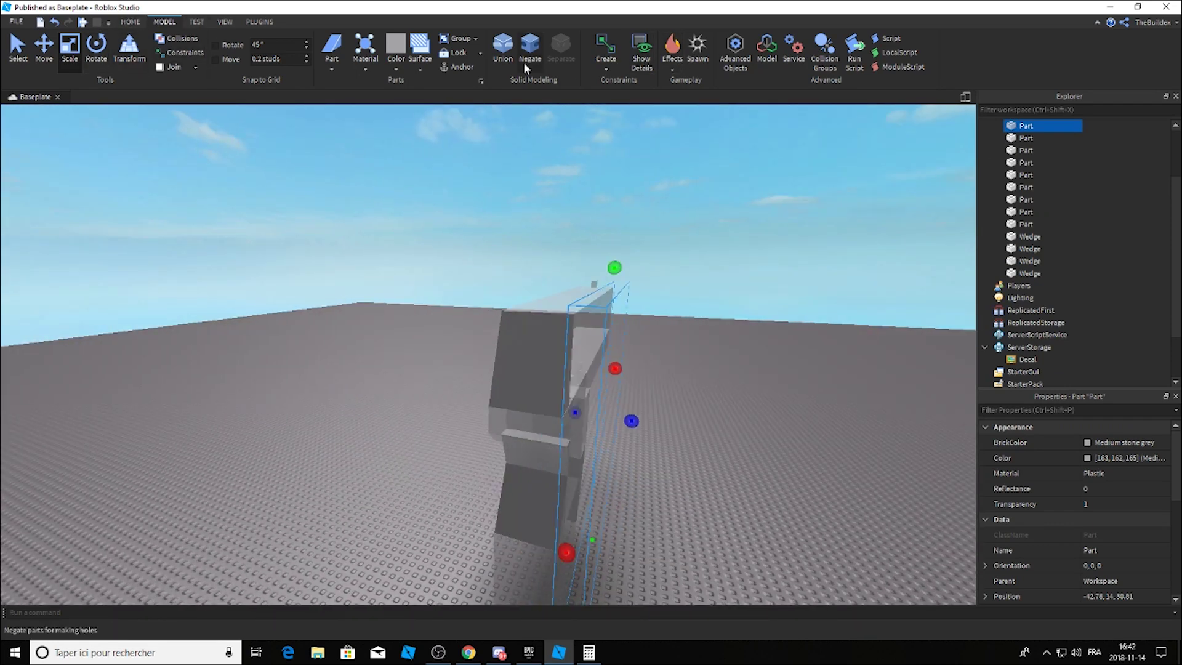
{"action": "left_click", "coordinate": [459, 52]}
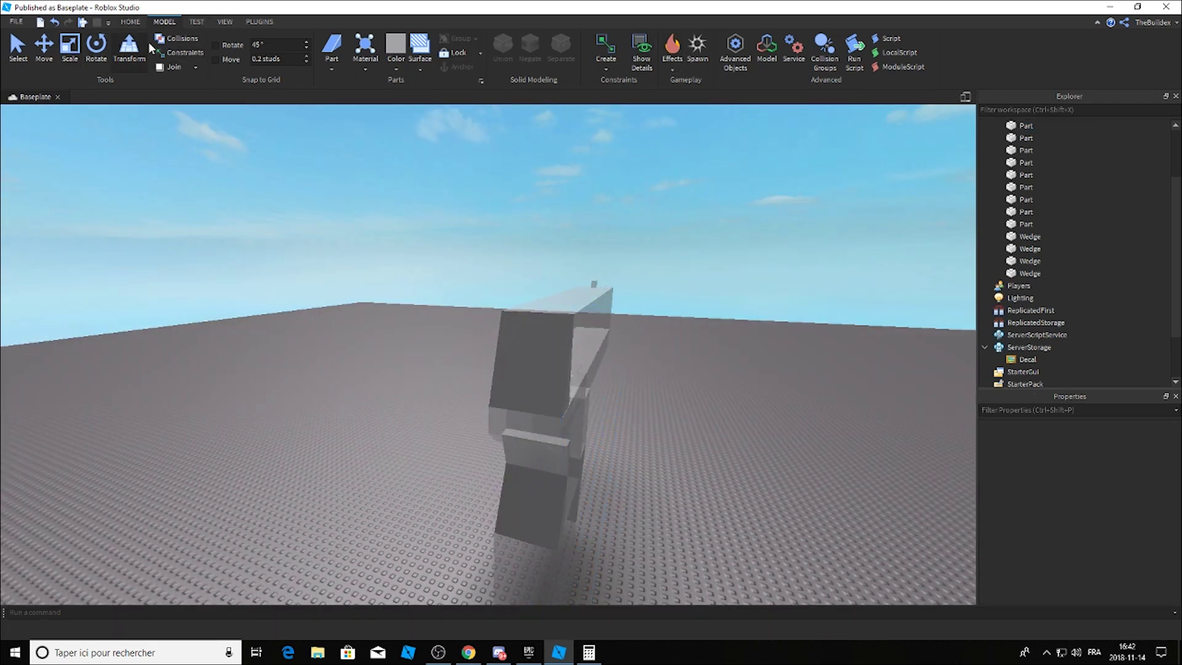
{"action": "left_click", "coordinate": [18, 46]}
{"action": "left_click_drag", "start_coordinate": [431, 228], "coordinate": [693, 565]}
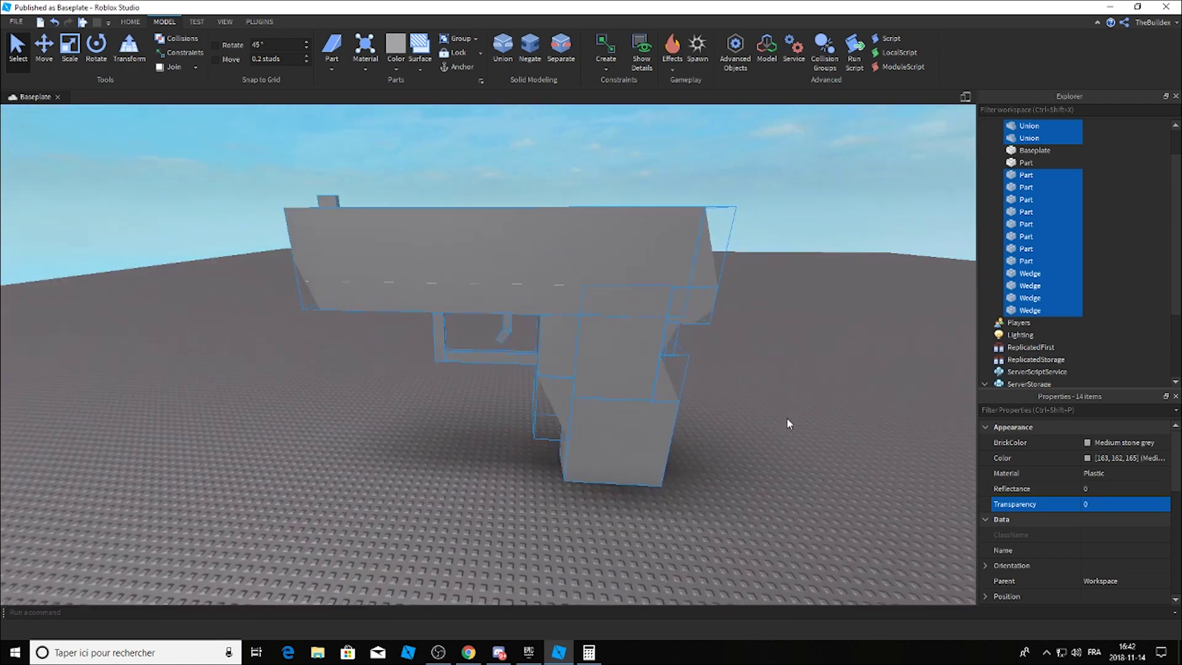
Step: Colour the selected pieces Dark stone grey, adjust their material, then deselect them
{"action": "right_click_drag", "start_coordinate": [787, 417], "coordinate": [786, 417]}
{"action": "left_click", "coordinate": [1090, 442]}
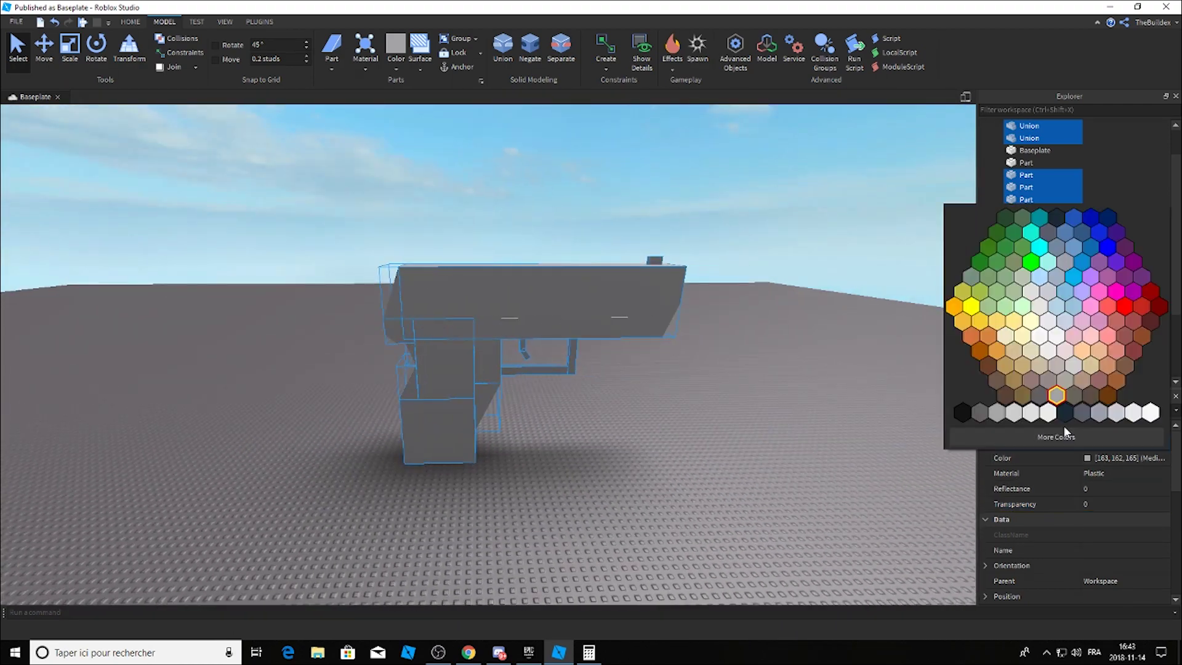
{"action": "left_click", "coordinate": [985, 414]}
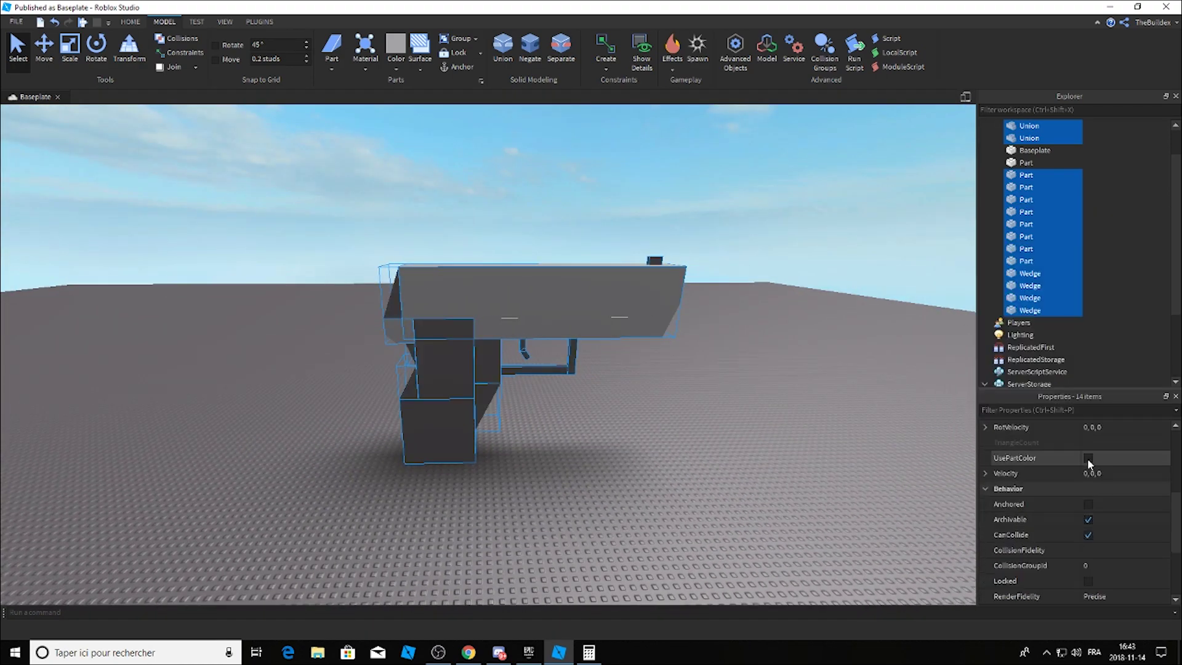
{"action": "left_click", "coordinate": [1109, 473]}
{"action": "left_click", "coordinate": [1110, 504]}
{"action": "left_click", "coordinate": [815, 416]}
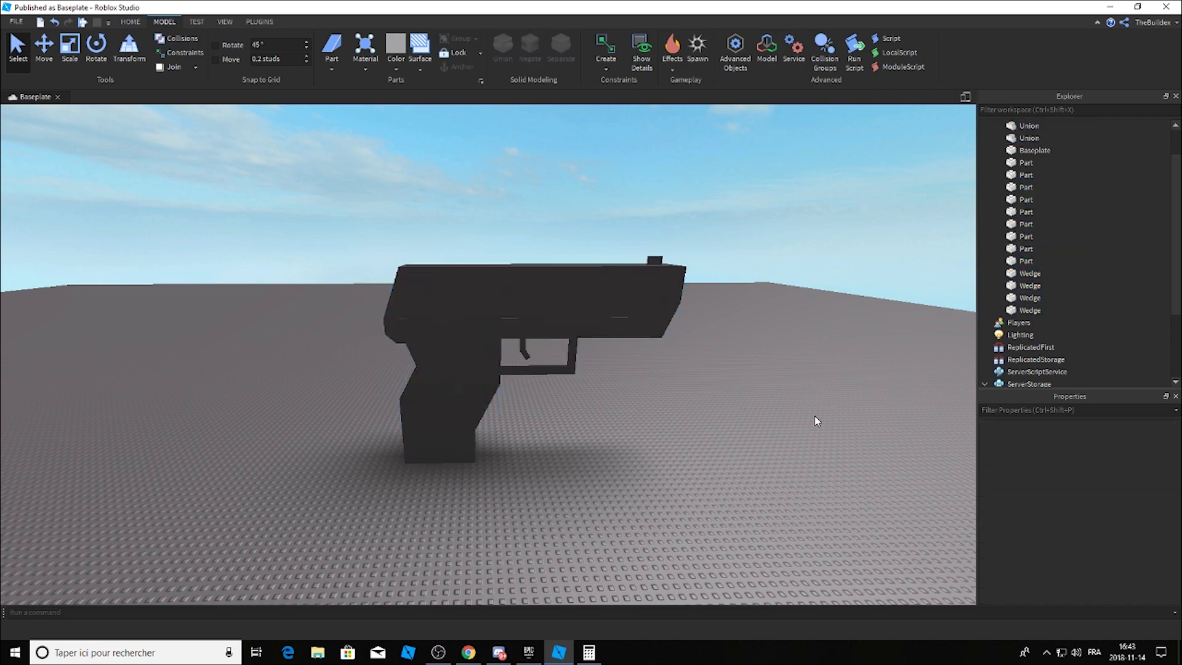
{"action": "scroll", "coordinate": [576, 422], "scroll_direction": "up", "scroll_amount": 5}
{"action": "scroll", "coordinate": [412, 287], "scroll_direction": "up", "scroll_amount": 5}
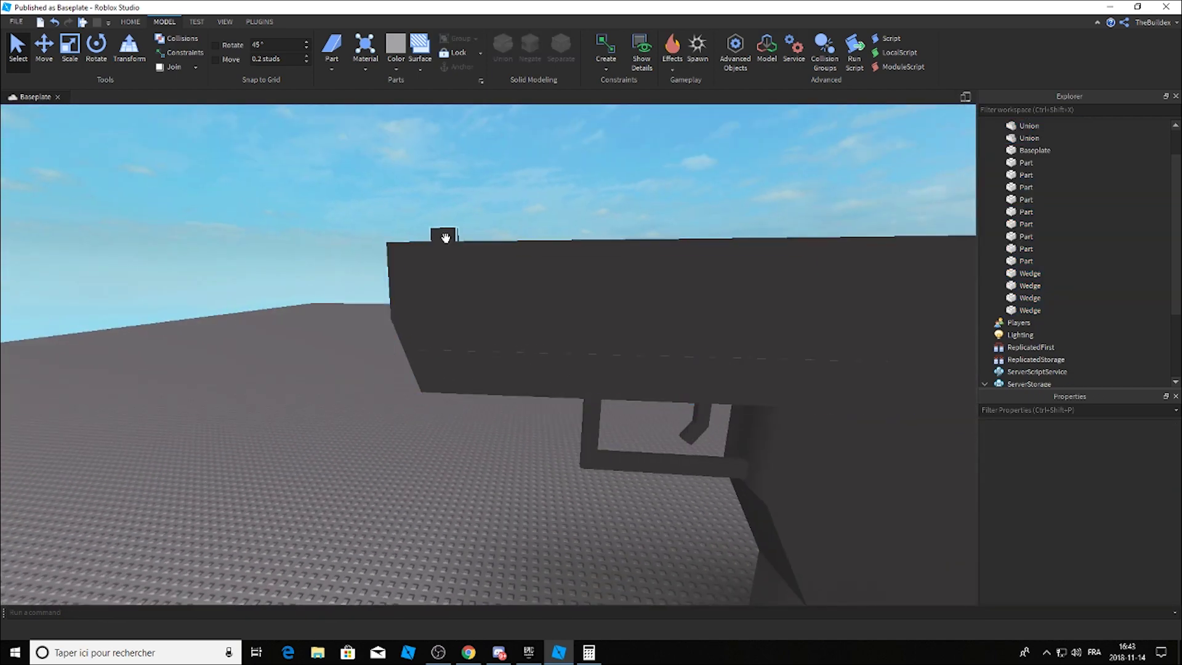
{"action": "scroll", "coordinate": [445, 238], "scroll_direction": "down", "scroll_amount": 5}
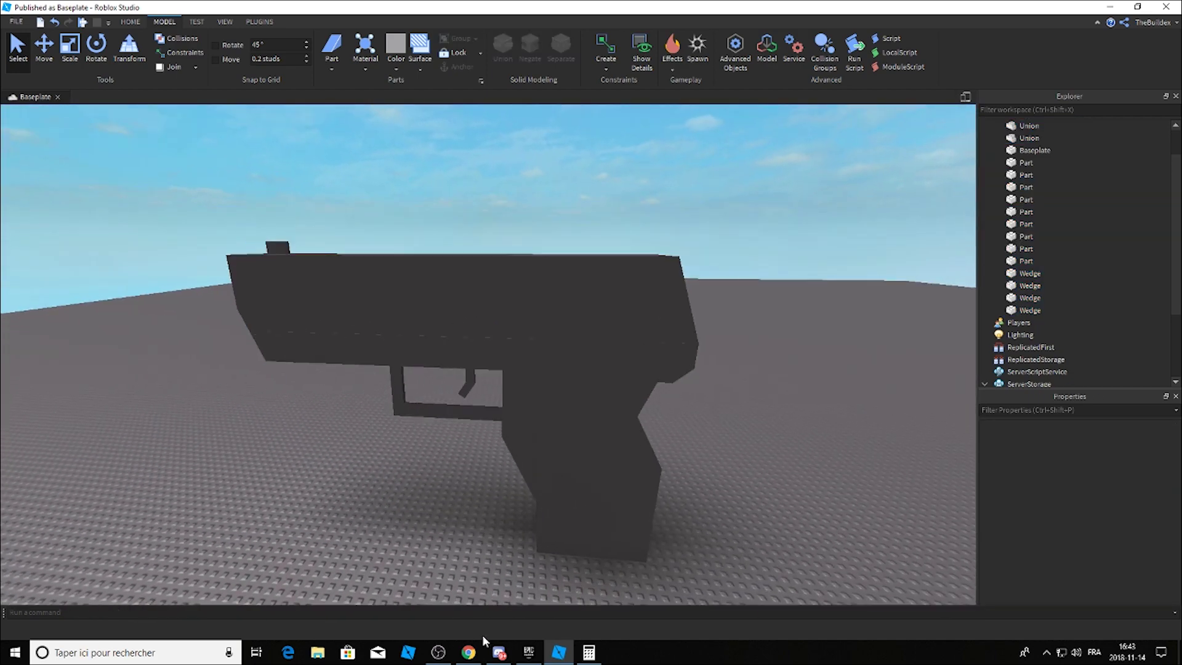
{"action": "scroll", "coordinate": [436, 267], "scroll_direction": "down", "scroll_amount": 5}
{"action": "scroll", "coordinate": [1016, 295], "scroll_direction": "down", "scroll_amount": 3}
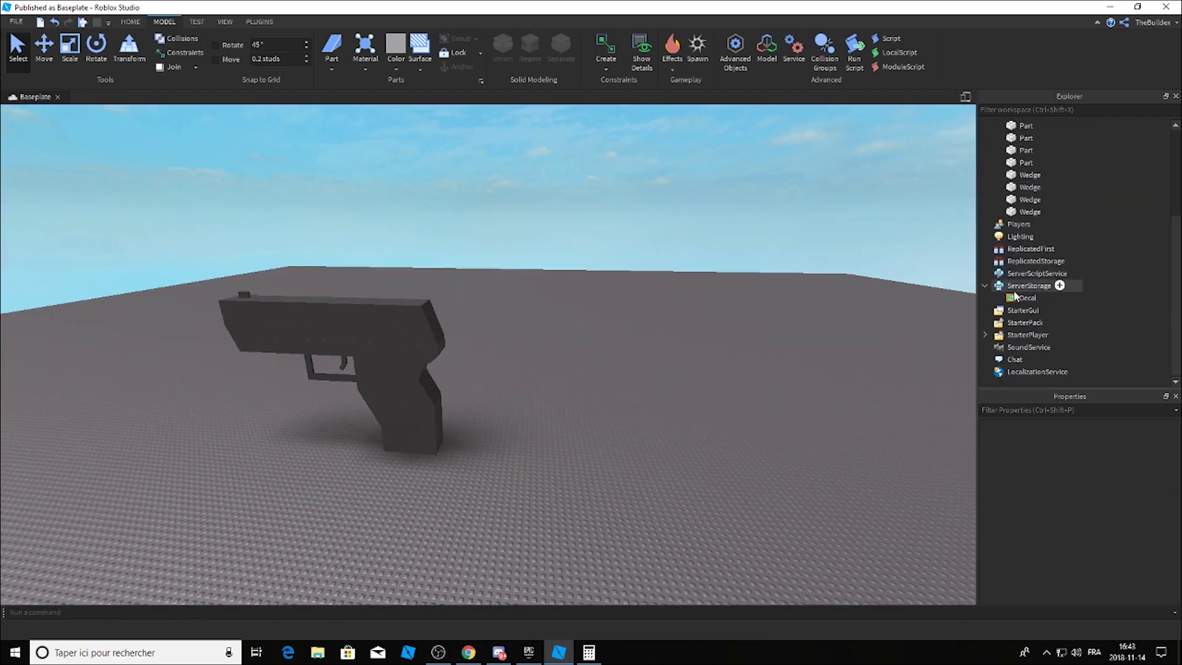
{"action": "left_click_drag", "start_coordinate": [1016, 295], "coordinate": [1045, 228]}
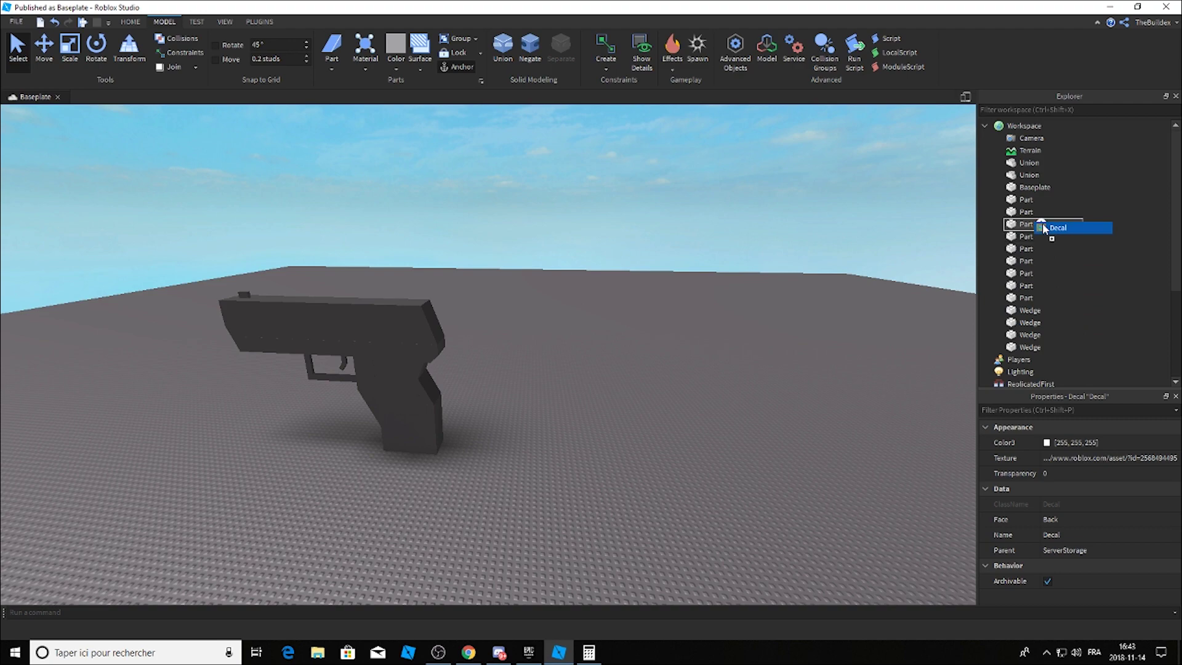
Step: Drop the reference Decal inside a Part in Explorer and focus on it
{"action": "left_click_drag", "start_coordinate": [1017, 309], "coordinate": [1026, 199]}
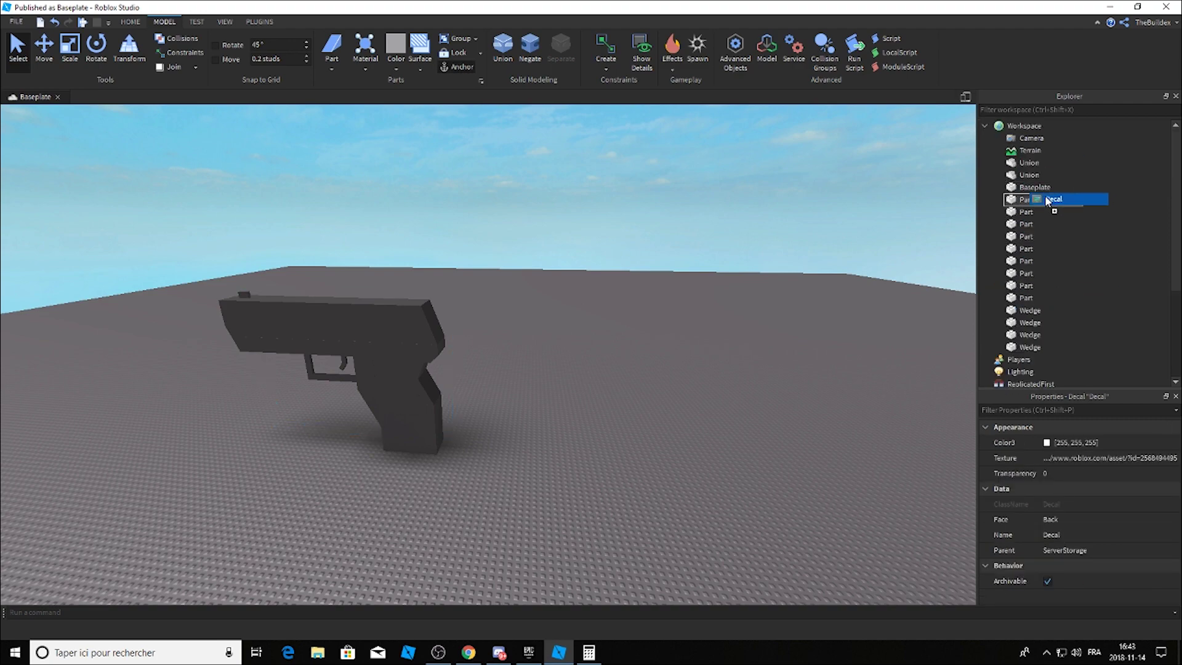
{"action": "key", "text": "f"}
{"action": "scroll", "coordinate": [954, 223], "scroll_direction": "down", "scroll_amount": 5}
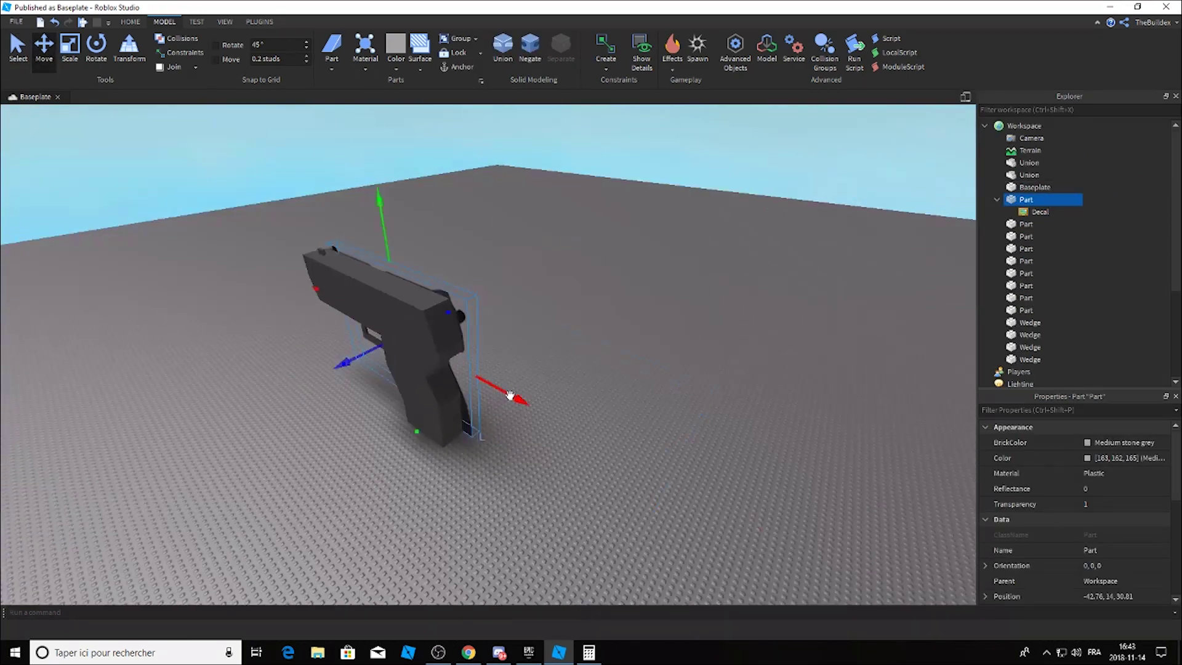
Step: Make the grip blocks and the angled grip piece Black
{"action": "left_click", "coordinate": [469, 401]}
{"action": "scroll", "coordinate": [470, 401], "scroll_direction": "up", "scroll_amount": 5}
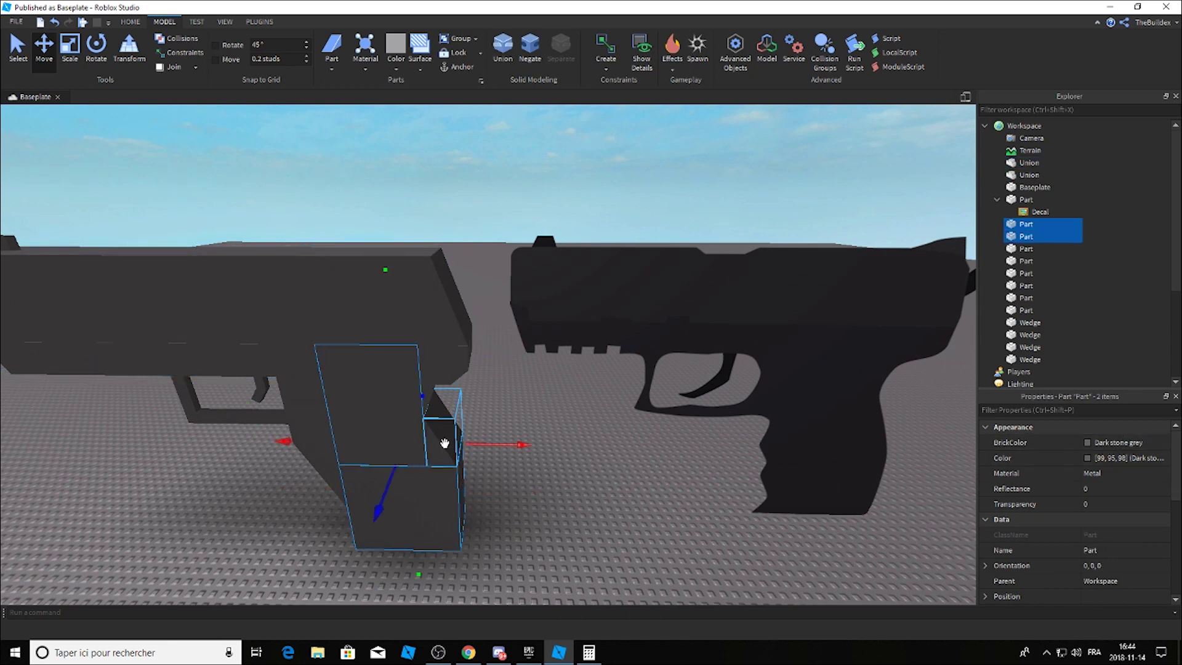
{"action": "left_click", "coordinate": [1102, 442]}
{"action": "left_click", "coordinate": [1065, 413]}
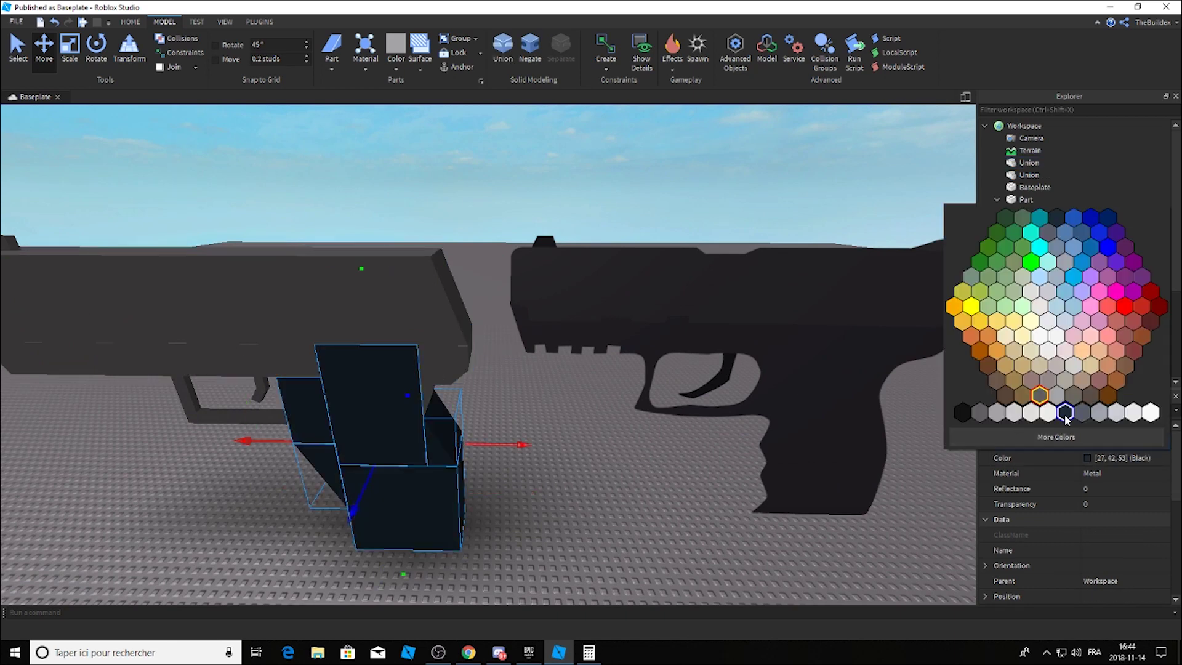
{"action": "scroll", "coordinate": [526, 525], "scroll_direction": "down", "scroll_amount": 5}
{"action": "left_click", "coordinate": [715, 327]}
{"action": "left_click", "coordinate": [1102, 442]}
{"action": "left_click", "coordinate": [1063, 414]}
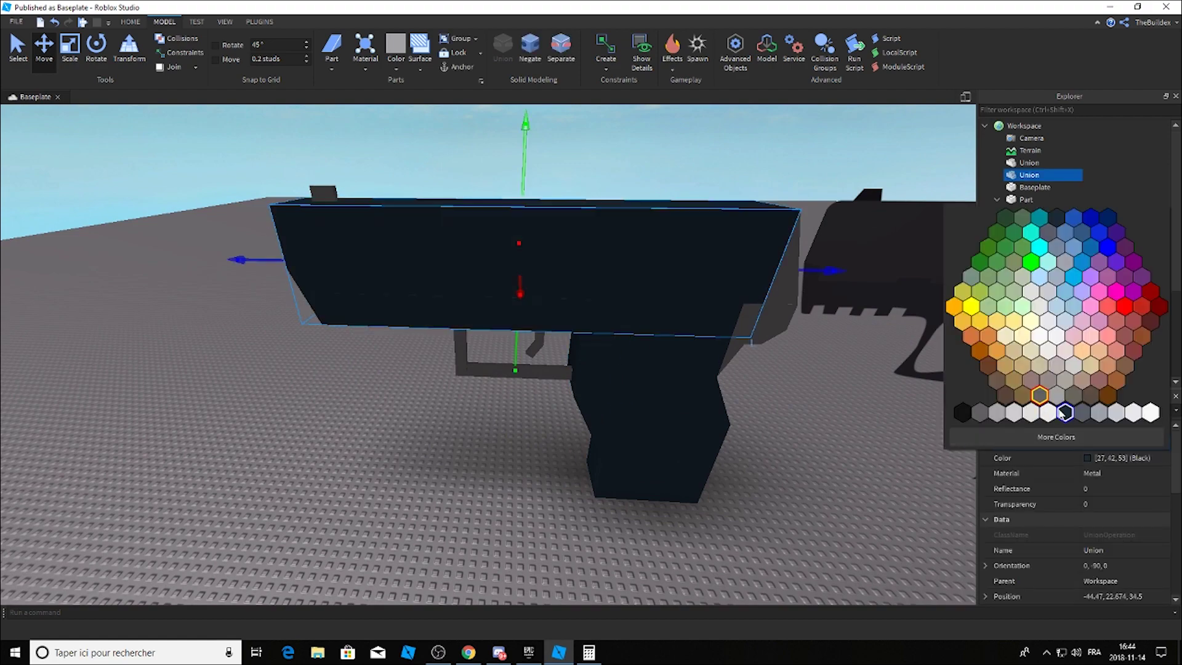
Step: Colour the slide parts and wedges Smoky grey
{"action": "left_click", "coordinate": [1063, 414]}
{"action": "scroll", "coordinate": [591, 369], "scroll_direction": "down", "scroll_amount": 5}
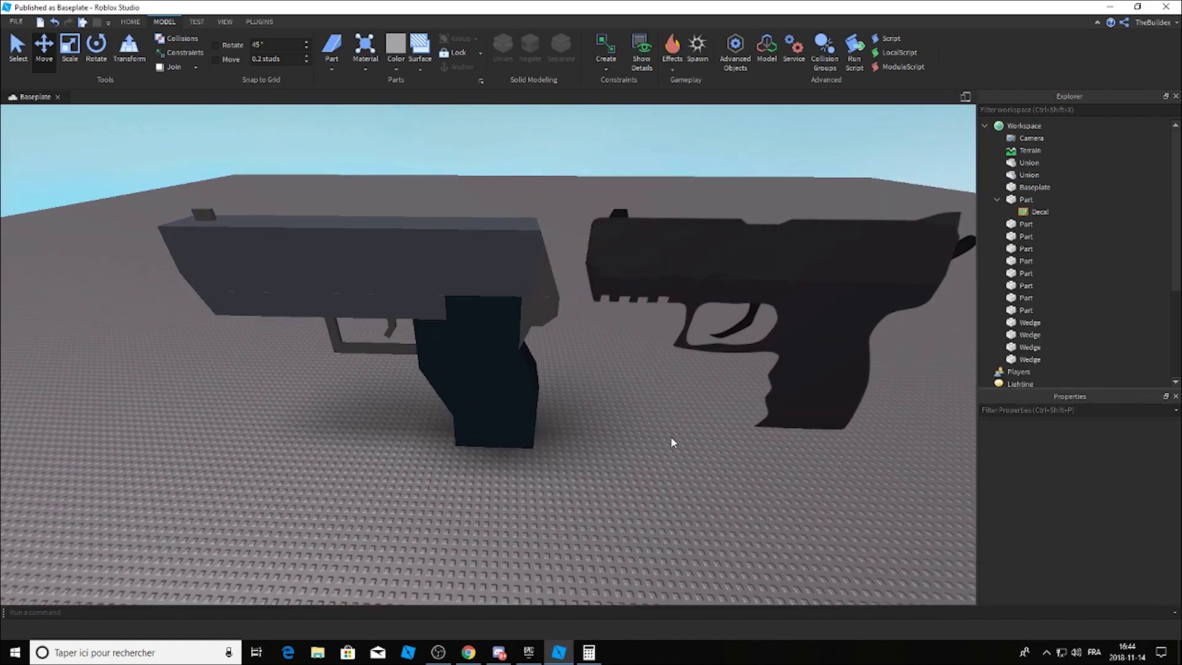
{"action": "scroll", "coordinate": [473, 352], "scroll_direction": "up", "scroll_amount": 5}
{"action": "left_click", "coordinate": [473, 351], "text": "ctrl"}
{"action": "left_click", "coordinate": [1103, 442]}
{"action": "left_click", "coordinate": [1063, 413]}
{"action": "scroll", "coordinate": [588, 505], "scroll_direction": "down", "scroll_amount": 2}
{"action": "scroll", "coordinate": [583, 422], "scroll_direction": "up", "scroll_amount": 5}
Step: Set the Shape of the part at the gun's front to Cylinder
{"action": "left_click", "coordinate": [584, 423]}
{"action": "mouse_move", "coordinate": [583, 422]}
{"action": "right_mouse_down"}
{"action": "mouse_move", "coordinate": [536, 351]}
{"action": "mouse_move", "coordinate": [723, 335]}
{"action": "right_mouse_up"}
{"action": "left_click", "coordinate": [533, 350]}
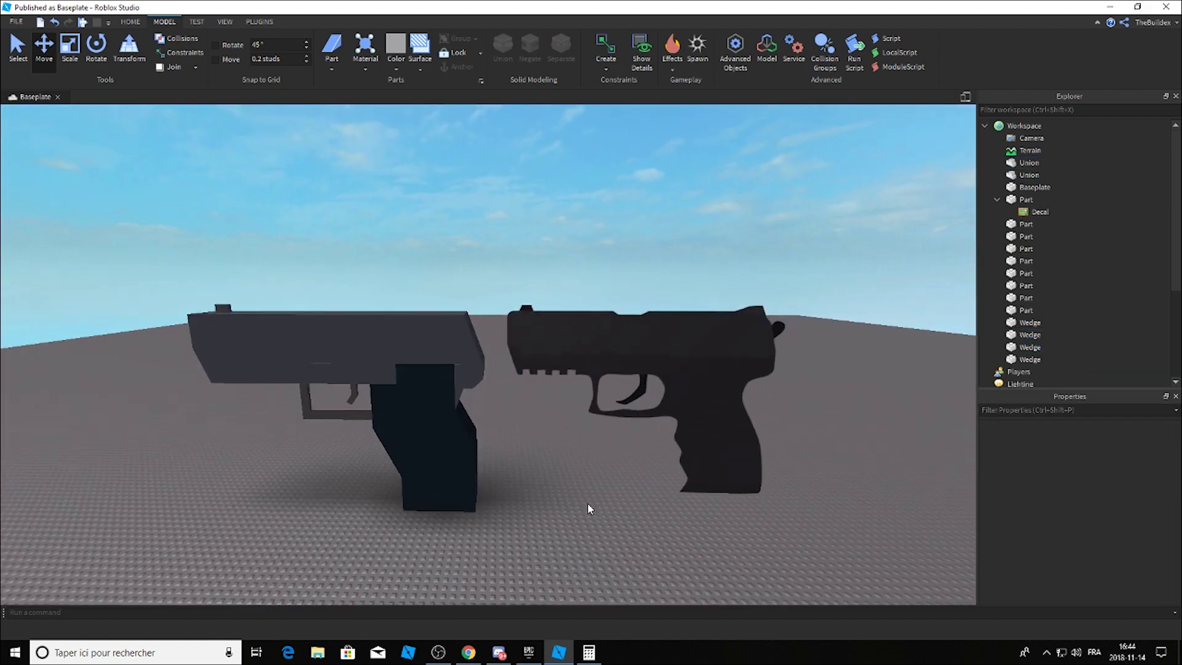
{"action": "left_click", "coordinate": [492, 343]}
{"action": "scroll", "coordinate": [1078, 505], "scroll_direction": "down", "scroll_amount": 5}
{"action": "left_click", "coordinate": [1121, 565]}
{"action": "left_click", "coordinate": [1096, 596]}
{"action": "scroll", "coordinate": [510, 198], "scroll_direction": "up", "scroll_amount": 5}
{"action": "scroll", "coordinate": [510, 197], "scroll_direction": "down", "scroll_amount": 5}
Step: Scale the cylinder to fit the muzzle and colour it Black
{"action": "right_click_drag", "start_coordinate": [509, 198], "coordinate": [482, 294]}
{"action": "key", "text": "ctrl+3"}
{"action": "scroll", "coordinate": [595, 166], "scroll_direction": "up", "scroll_amount": 3}
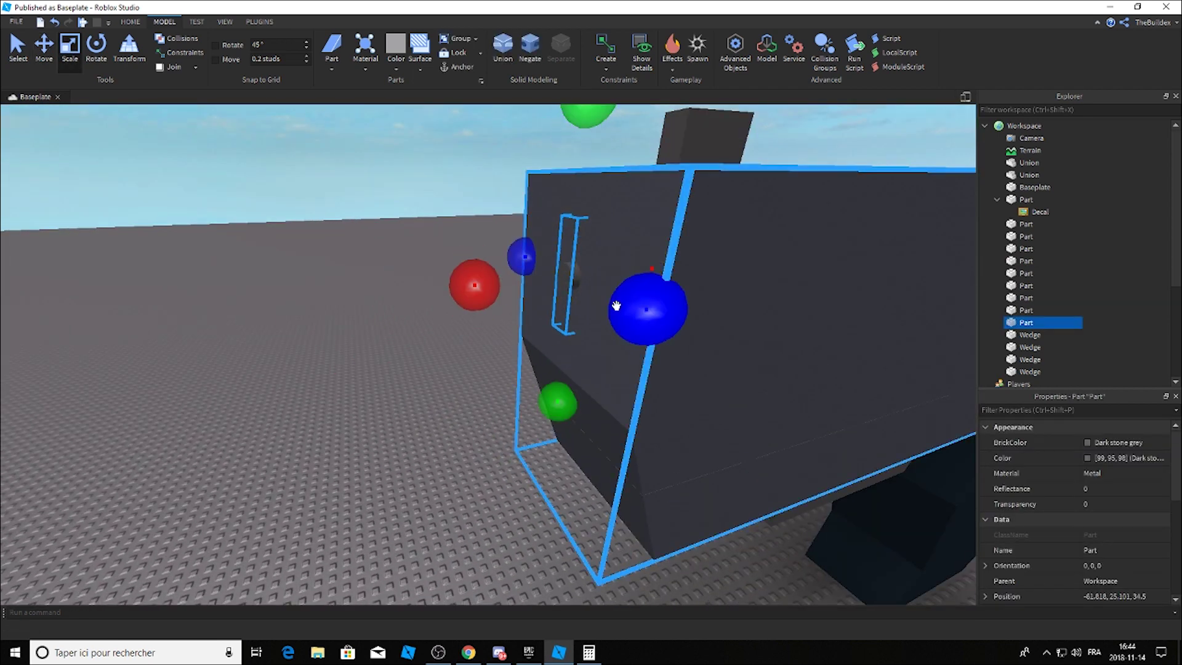
{"action": "right_click_drag", "start_coordinate": [596, 167], "coordinate": [620, 317]}
{"action": "left_click", "coordinate": [621, 317]}
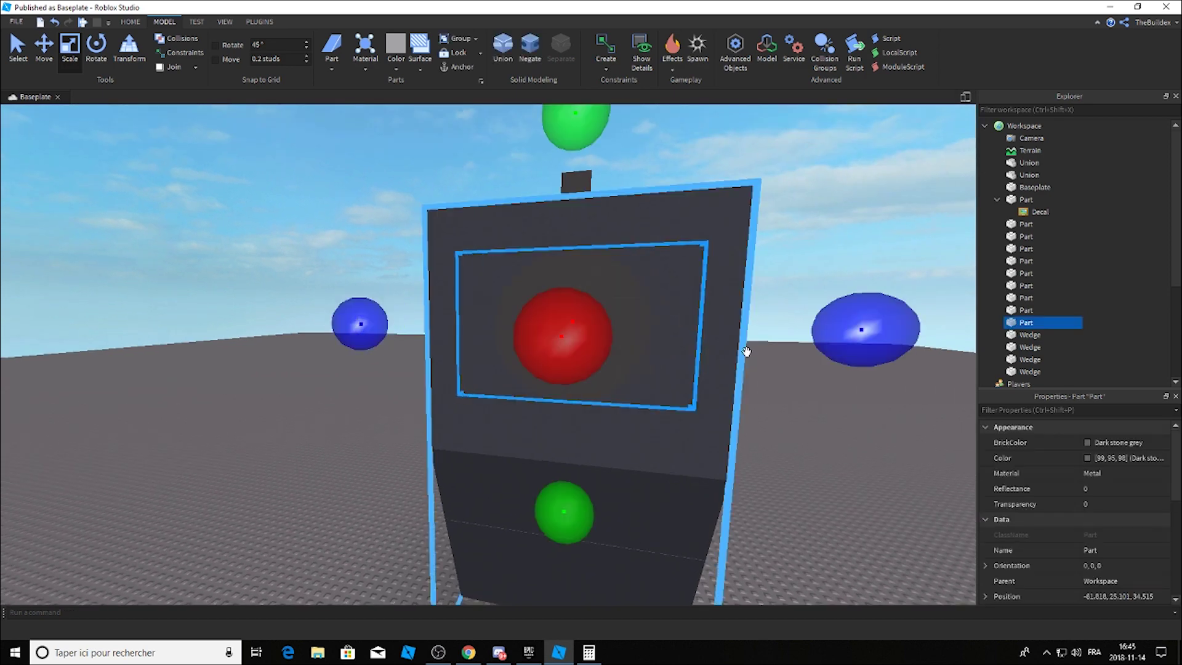
{"action": "scroll", "coordinate": [519, 338], "scroll_direction": "down", "scroll_amount": 5}
{"action": "left_click", "coordinate": [520, 338]}
{"action": "left_click", "coordinate": [1109, 460]}
{"action": "left_click", "coordinate": [982, 480]}
{"action": "left_click", "coordinate": [798, 401]}
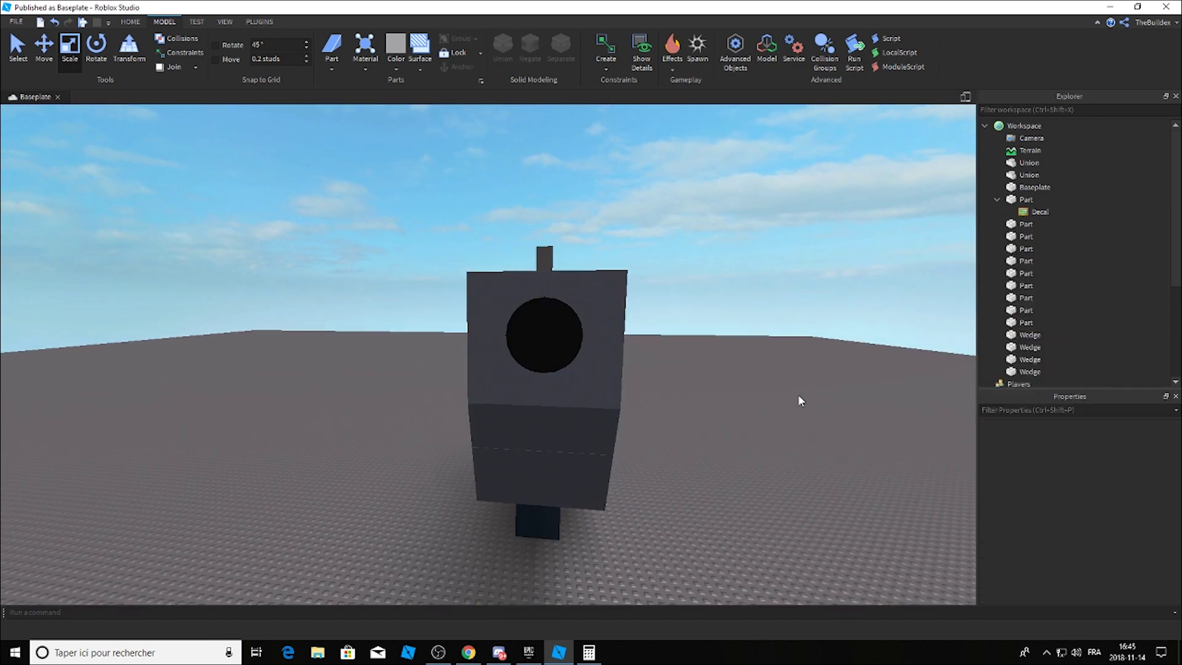
Step: Select all 15 gun parts and group them into one model with Ctrl+G
{"action": "right_click_drag", "start_coordinate": [799, 401], "coordinate": [799, 400]}
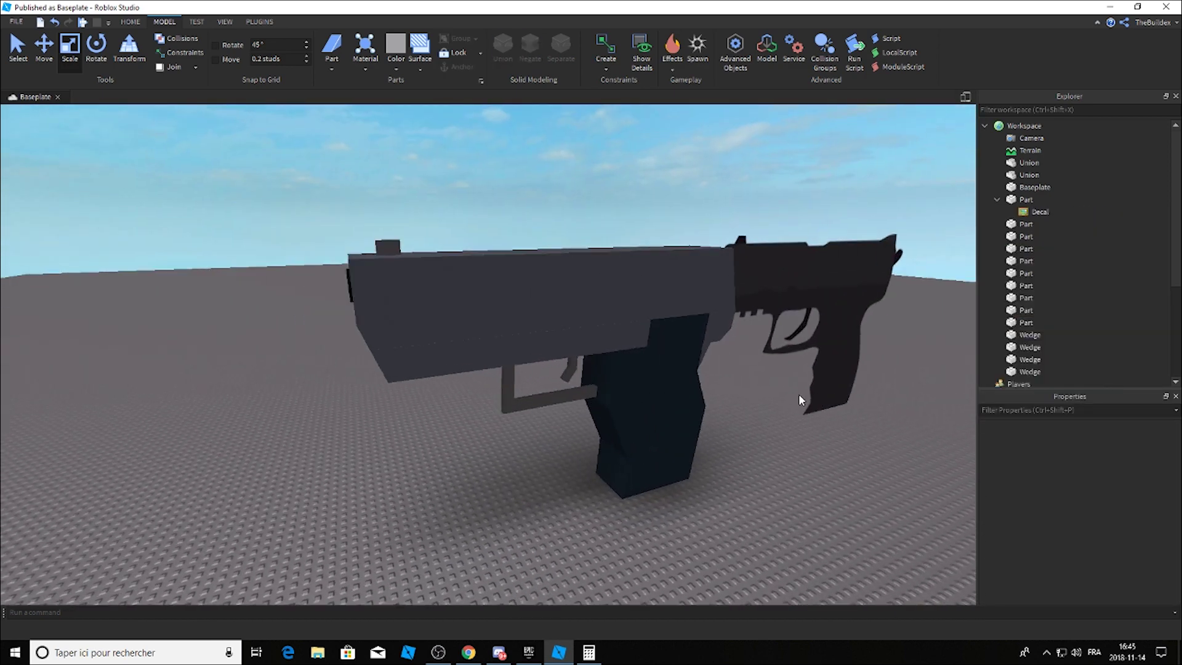
{"action": "left_click_drag", "start_coordinate": [123, 234], "coordinate": [595, 484]}
{"action": "right_click_drag", "start_coordinate": [595, 484], "coordinate": [595, 484]}
{"action": "key", "text": "ctrl+g"}
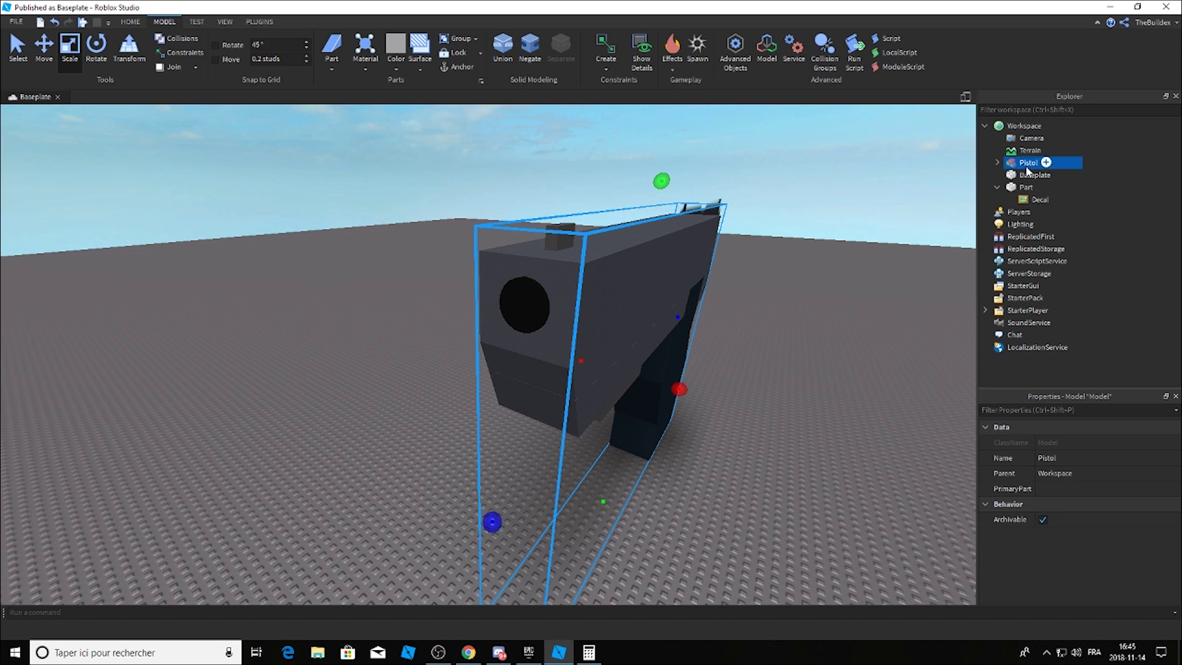
Step: View the grouped Pistol up close from the side and select the model
{"action": "left_click", "coordinate": [802, 373]}
{"action": "scroll", "coordinate": [784, 363], "scroll_direction": "up", "scroll_amount": 5}
{"action": "right_click_drag", "start_coordinate": [783, 364], "coordinate": [710, 355]}
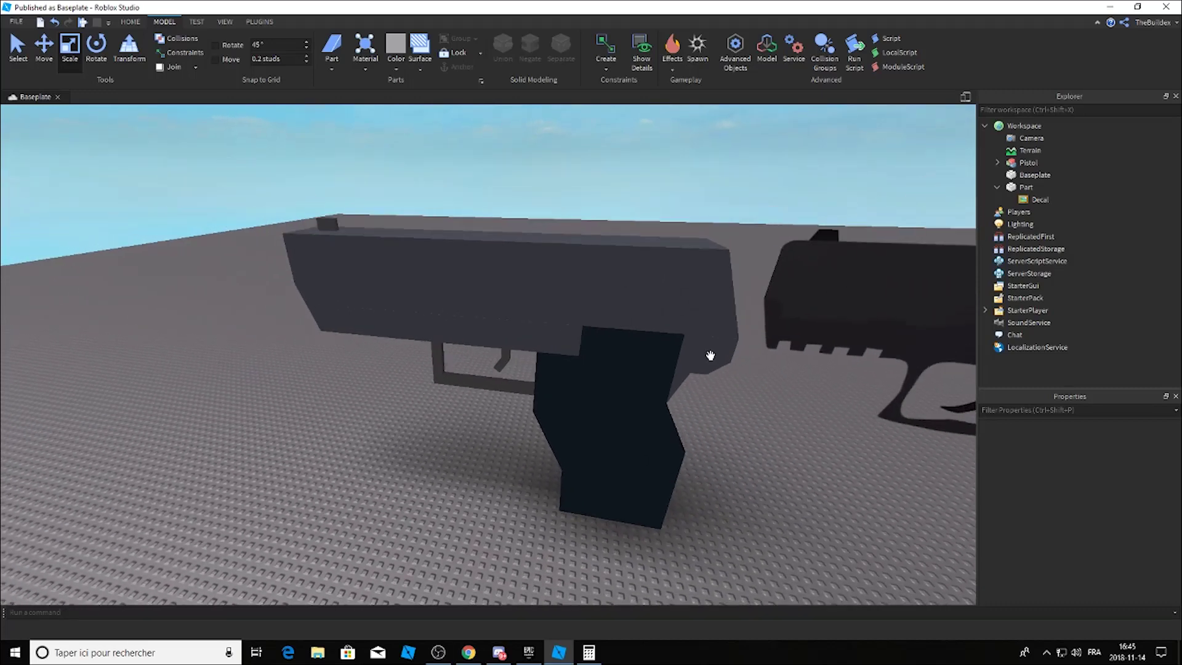
{"action": "scroll", "coordinate": [711, 355], "scroll_direction": "down", "scroll_amount": 3}
{"action": "left_click", "coordinate": [541, 325]}
Step: Check the installed plugins list for Model Resize, then close it
{"action": "left_click", "coordinate": [255, 22]}
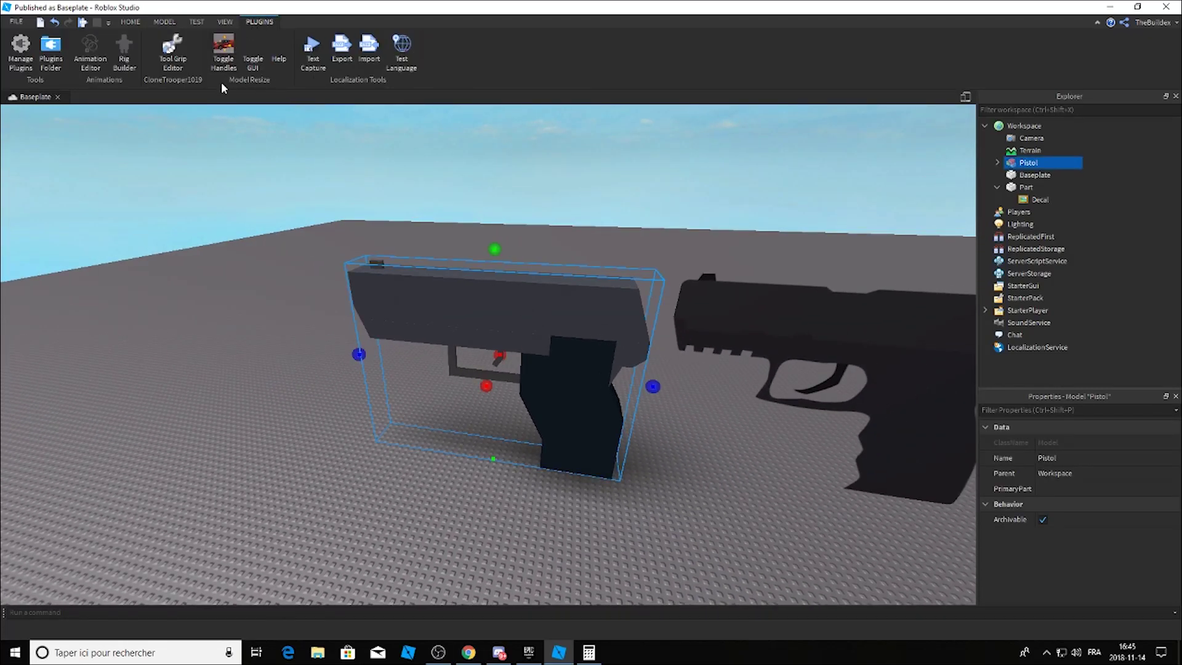
{"action": "left_click", "coordinate": [21, 53]}
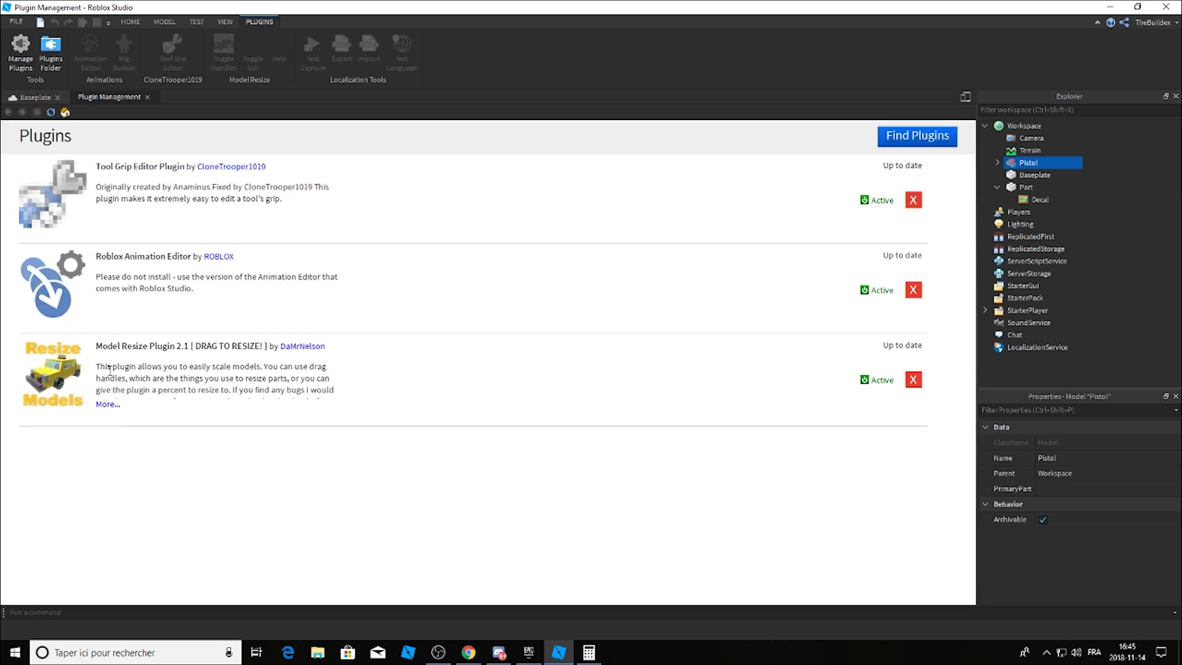
{"action": "left_click", "coordinate": [148, 96]}
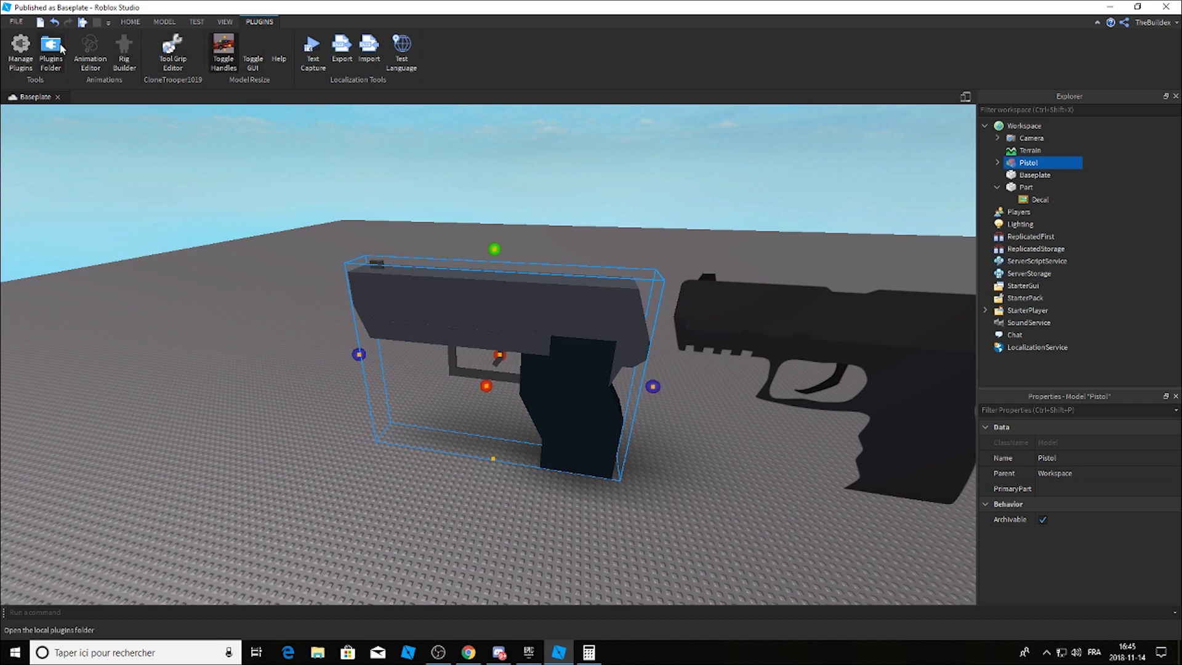
Step: Shrink the Pistol to a small hand-held size using Model Resize handles
{"action": "left_click", "coordinate": [130, 22]}
{"action": "scroll", "coordinate": [475, 172], "scroll_direction": "up", "scroll_amount": 2}
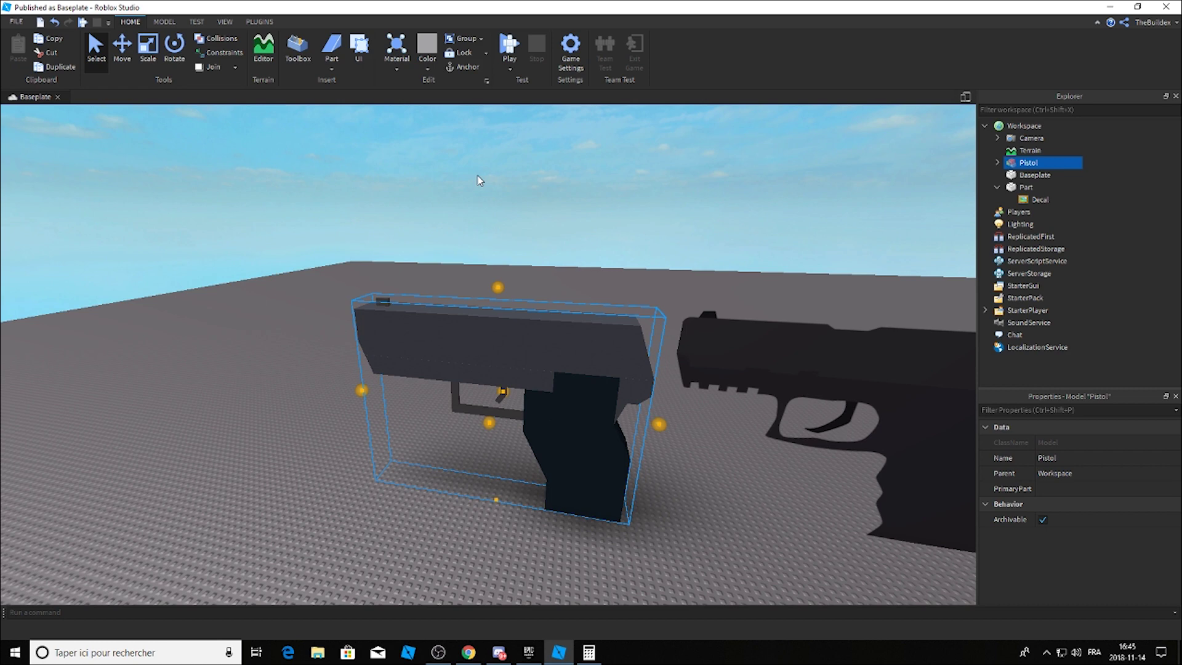
{"action": "scroll", "coordinate": [475, 172], "scroll_direction": "up", "scroll_amount": 5}
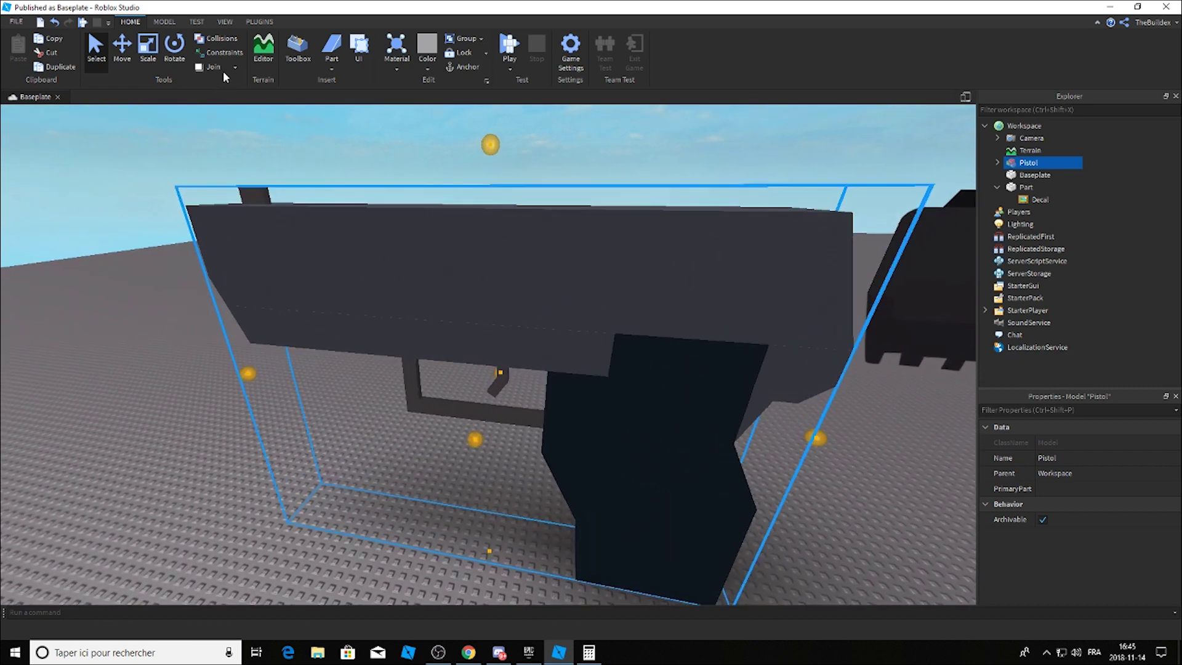
{"action": "left_click", "coordinate": [259, 22]}
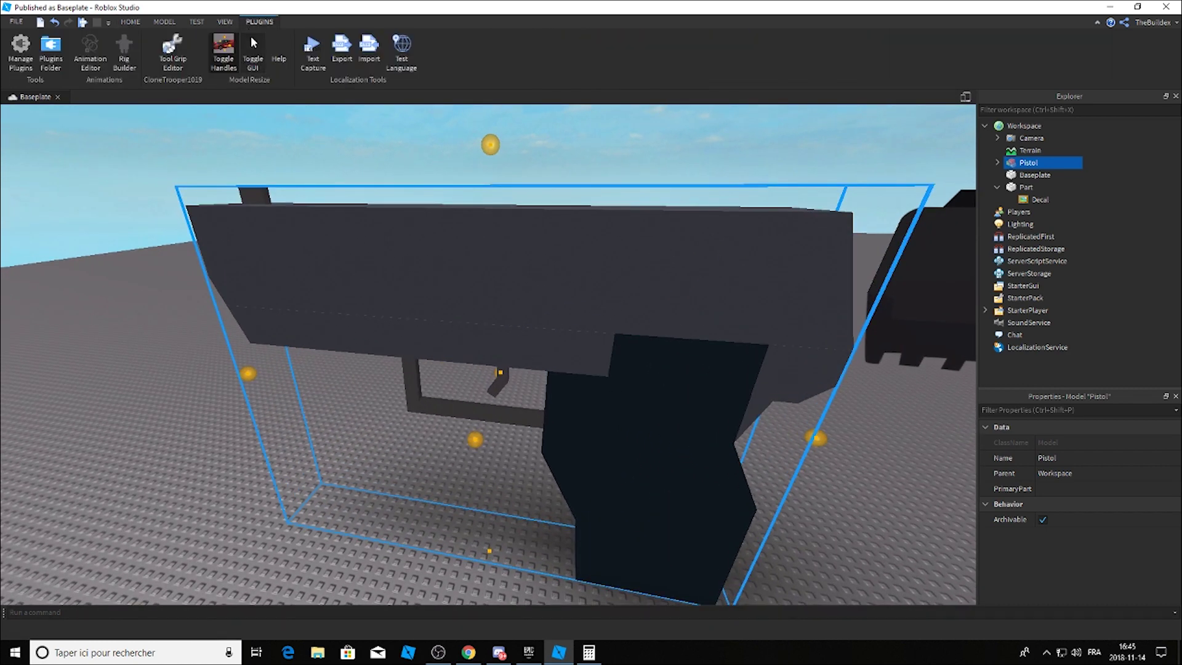
{"action": "left_click", "coordinate": [253, 60]}
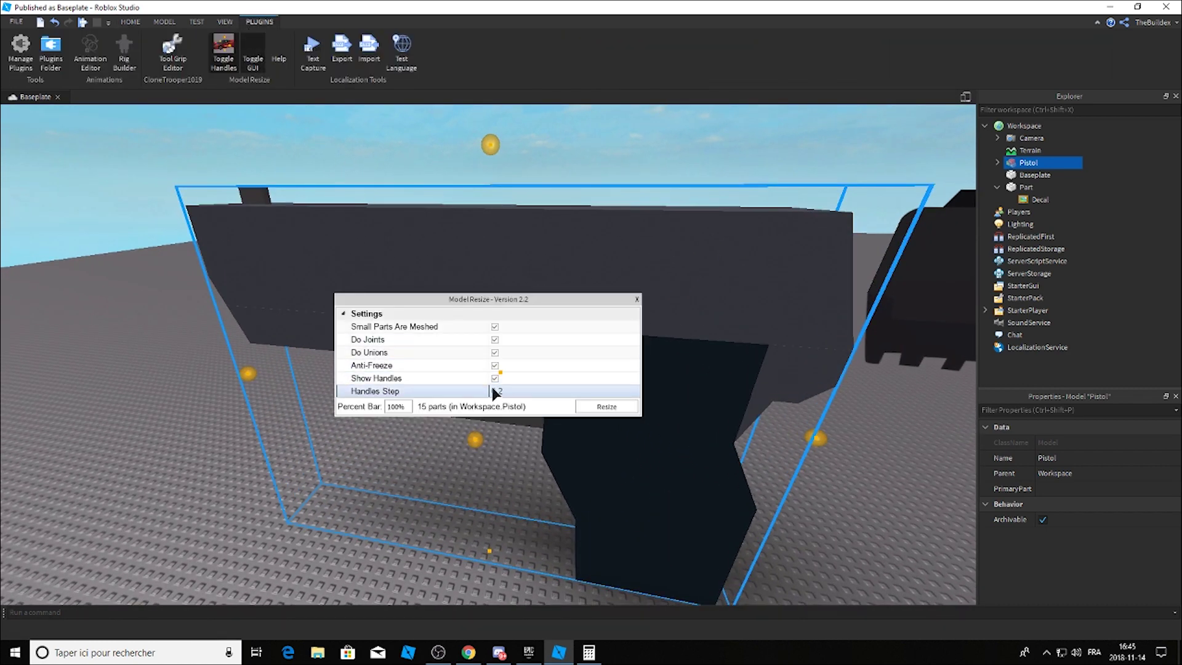
{"action": "left_click", "coordinate": [636, 301]}
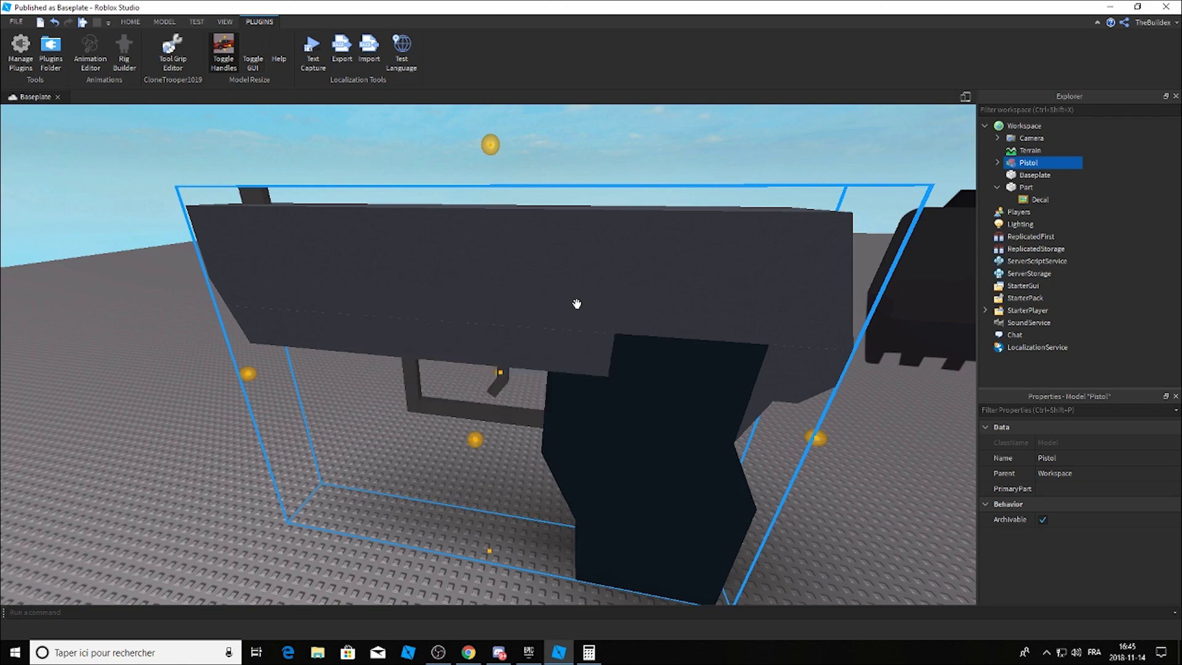
{"action": "mouse_move", "coordinate": [491, 145]}
{"action": "left_mouse_down"}
{"action": "mouse_move", "coordinate": [480, 350]}
{"action": "mouse_move", "coordinate": [532, 356]}
{"action": "left_mouse_up"}
{"action": "key", "text": "f"}
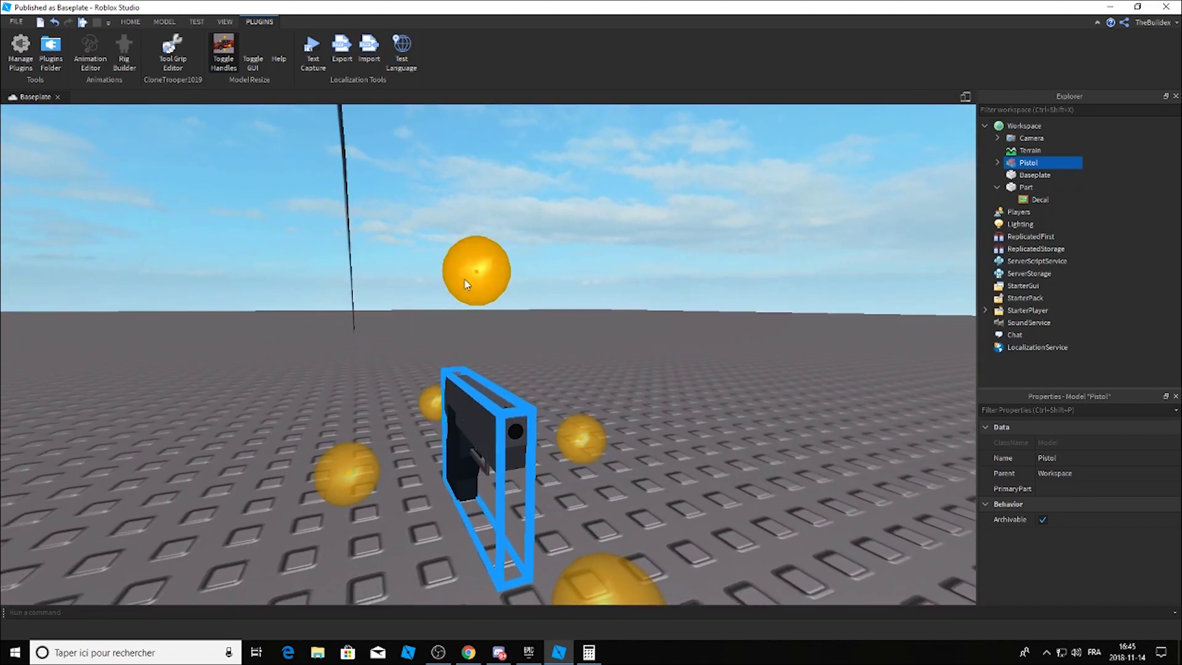
Step: Move the scaled Pistol right and toward the viewer on the baseplate
{"action": "scroll", "coordinate": [457, 334], "scroll_direction": "down", "scroll_amount": 5}
{"action": "left_click", "coordinate": [513, 339]}
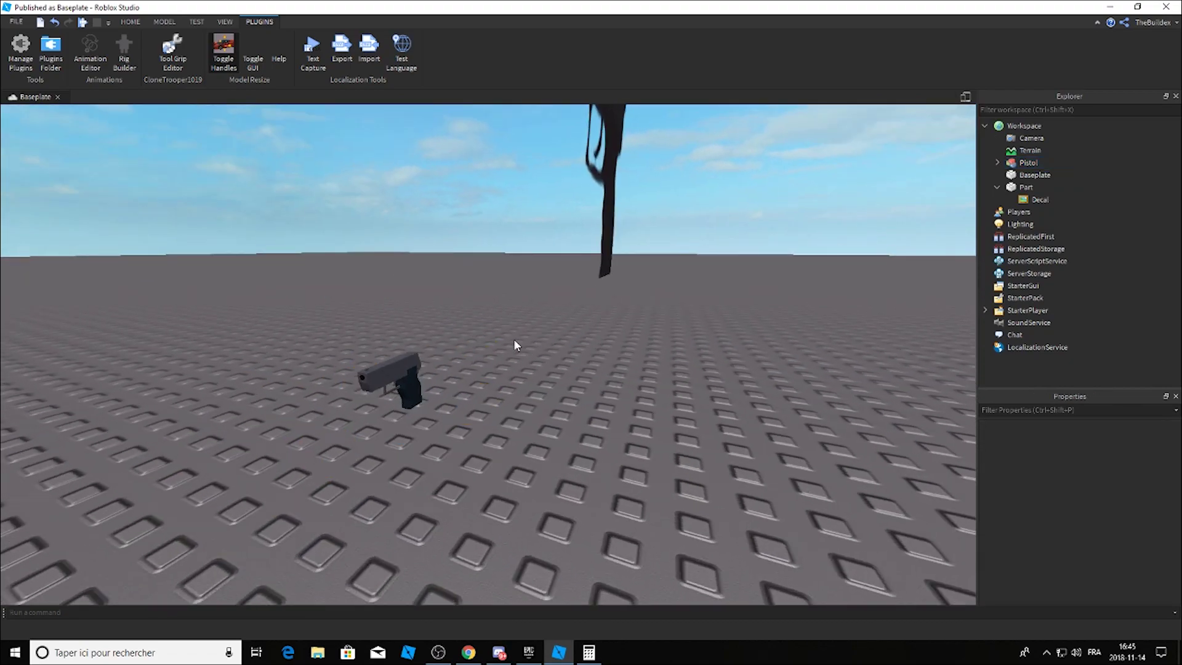
{"action": "scroll", "coordinate": [512, 339], "scroll_direction": "up", "scroll_amount": 10}
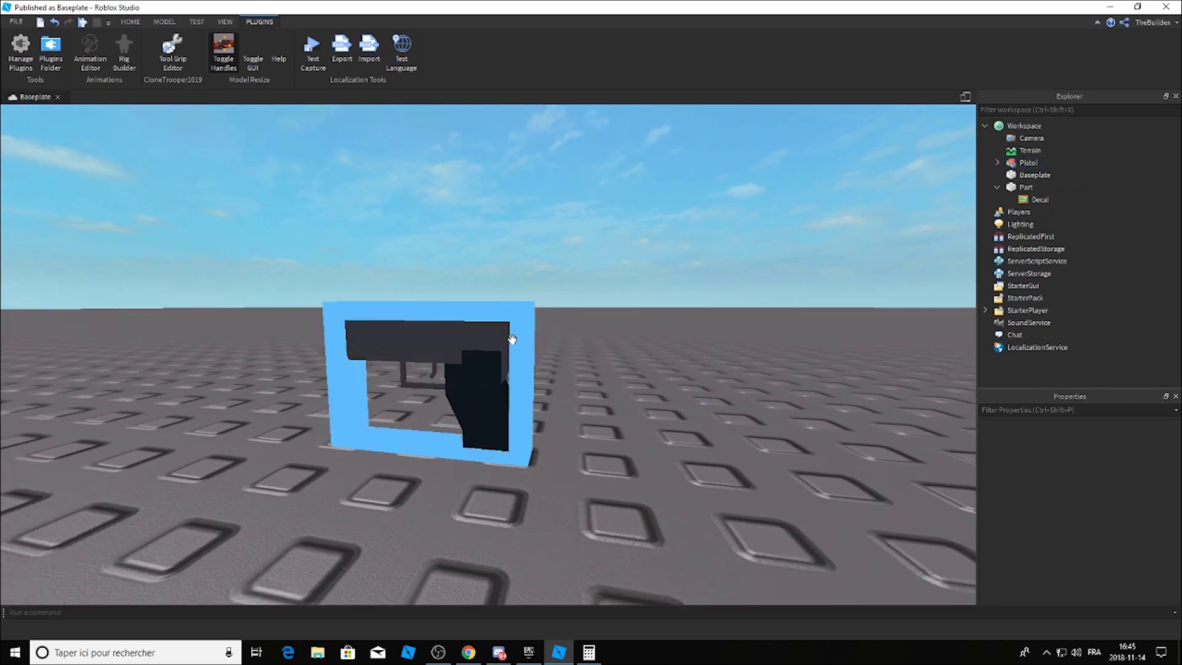
{"action": "scroll", "coordinate": [512, 339], "scroll_direction": "down", "scroll_amount": 10}
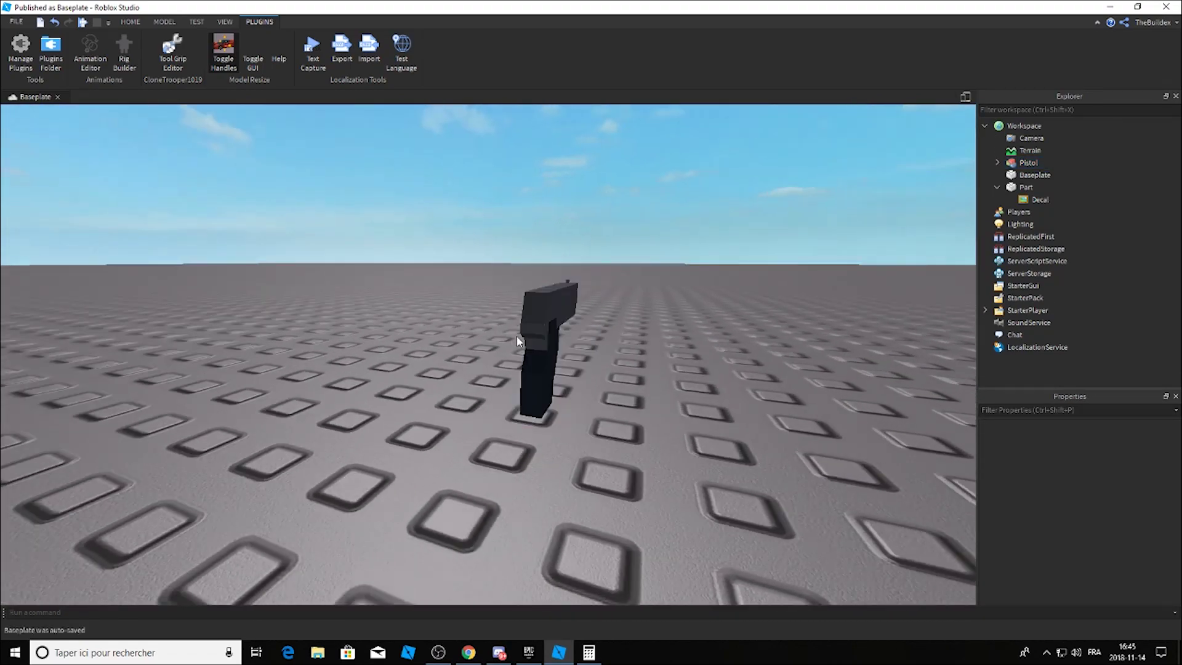
{"action": "left_click", "coordinate": [629, 333]}
{"action": "left_click_drag", "start_coordinate": [613, 486], "coordinate": [687, 529]}
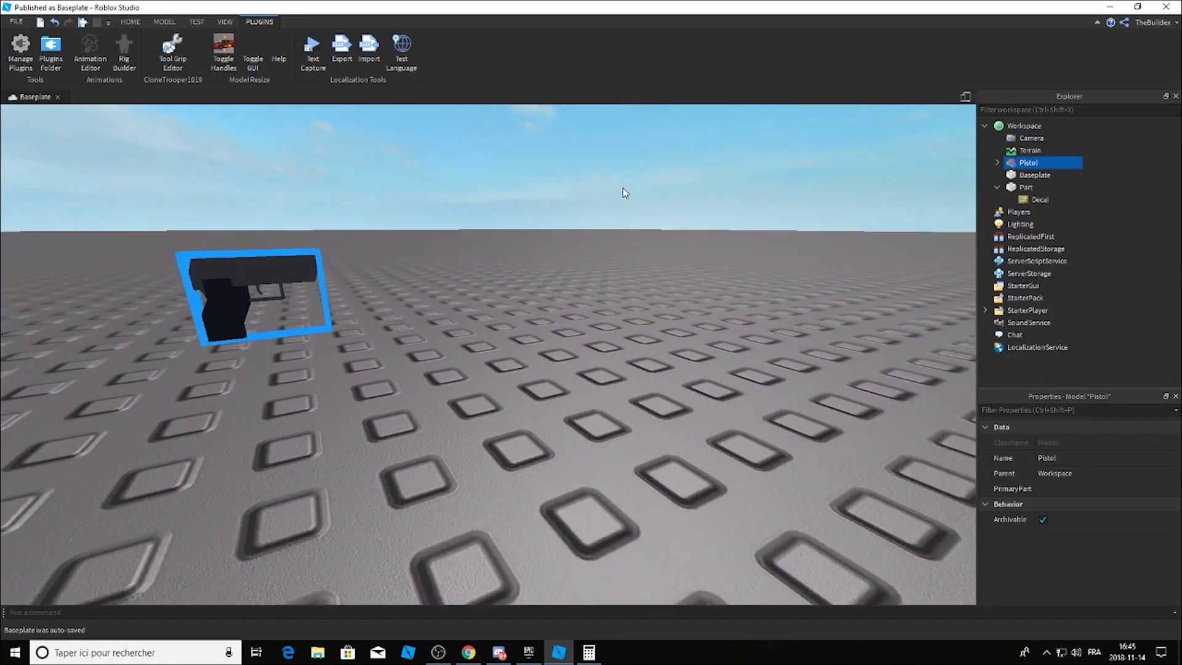
{"action": "left_click", "coordinate": [605, 195]}
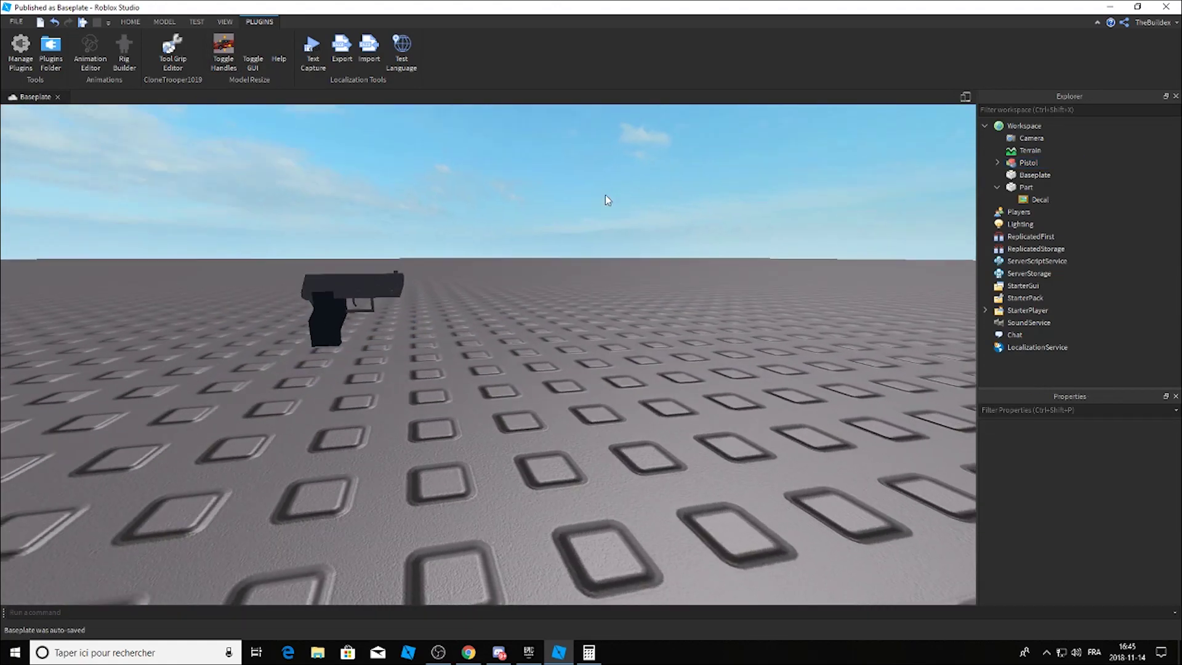